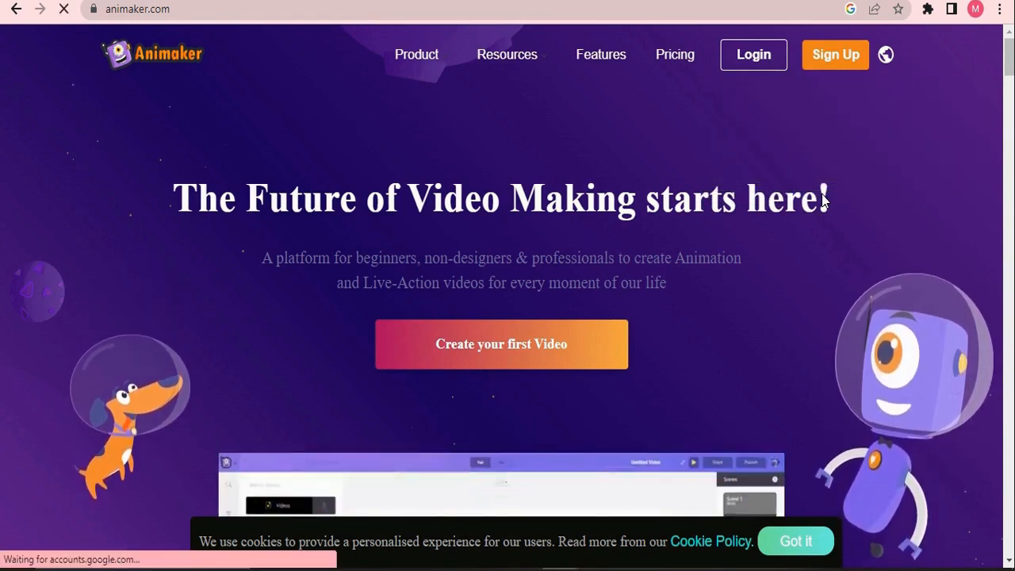
# Step: Accept the site's cookies and start creating a new video from the My Projects page
pyautogui.click(809, 540)
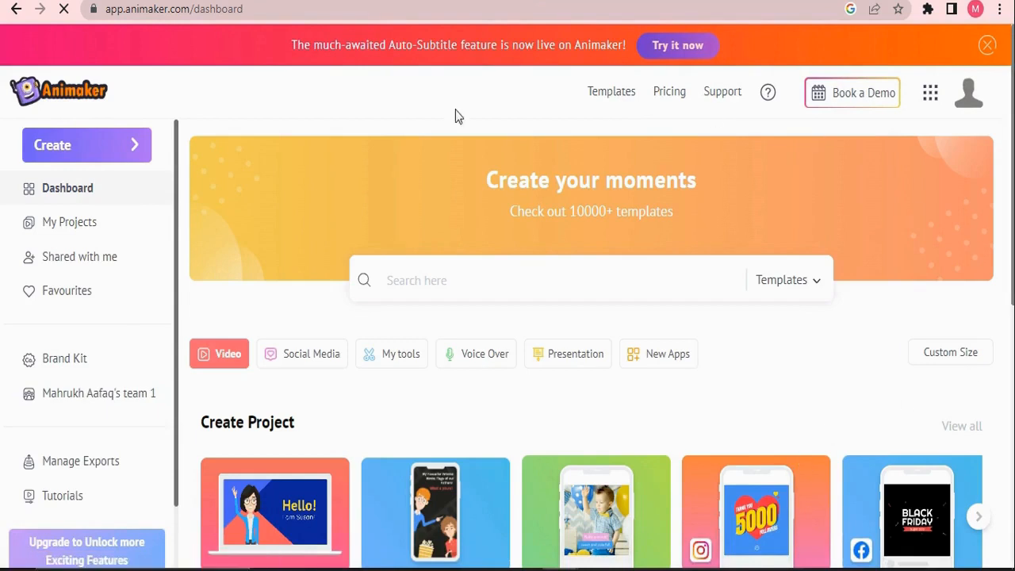
pyautogui.click(65, 228)
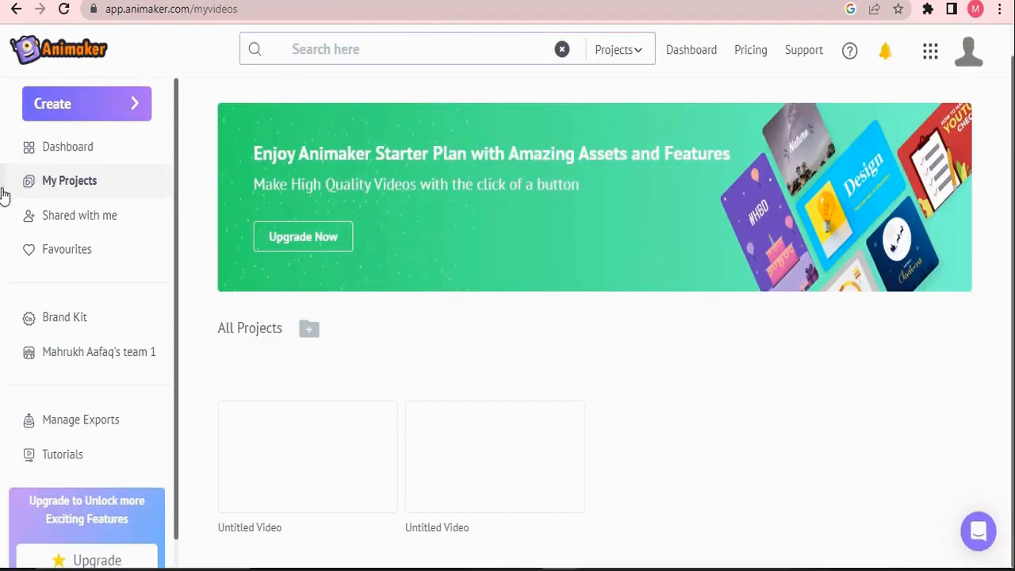
pyautogui.click(115, 99)
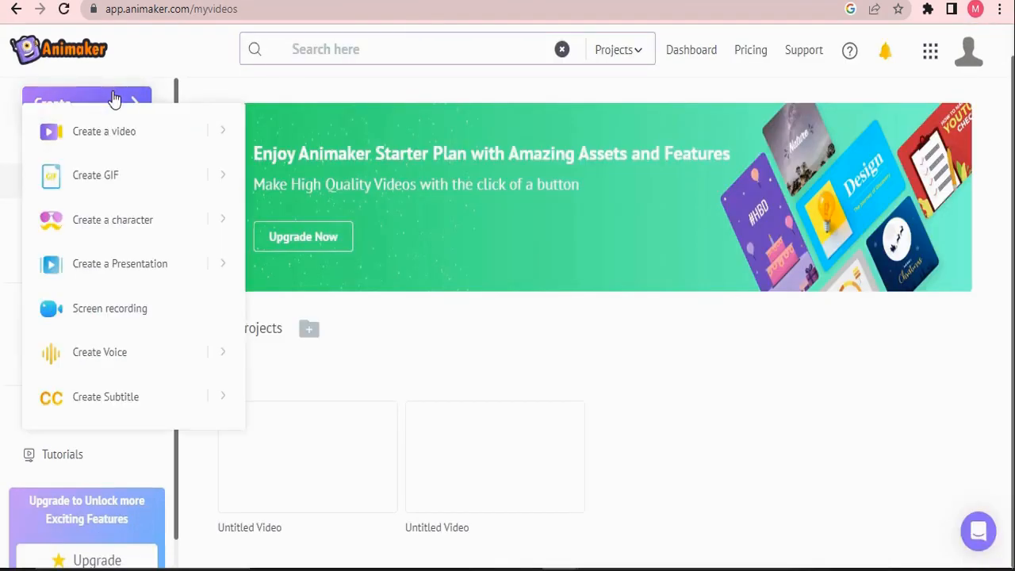
pyautogui.click(85, 134)
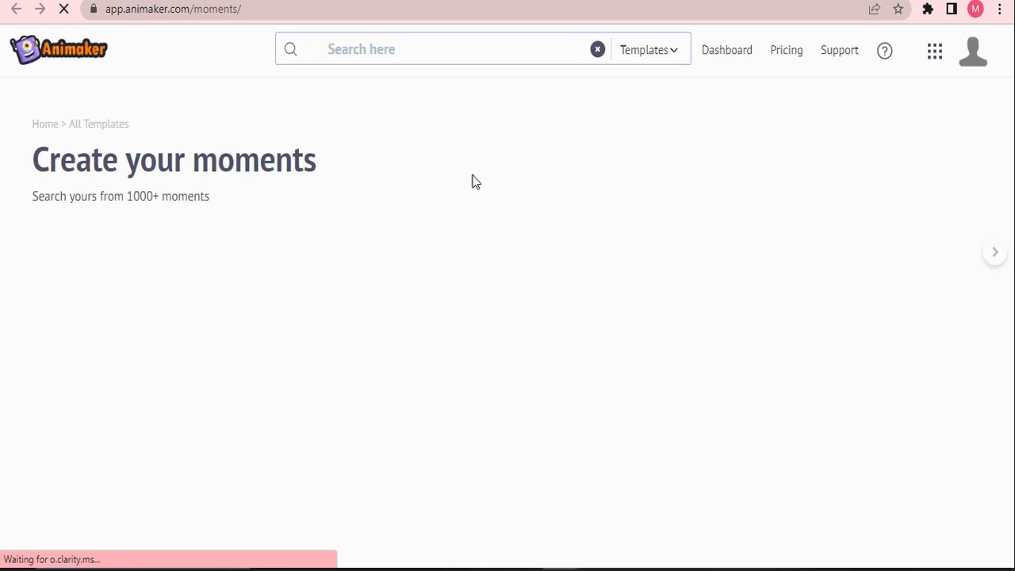
# Step: Create a blank project with the 16:9 horizontal video size
pyautogui.click(461, 53)
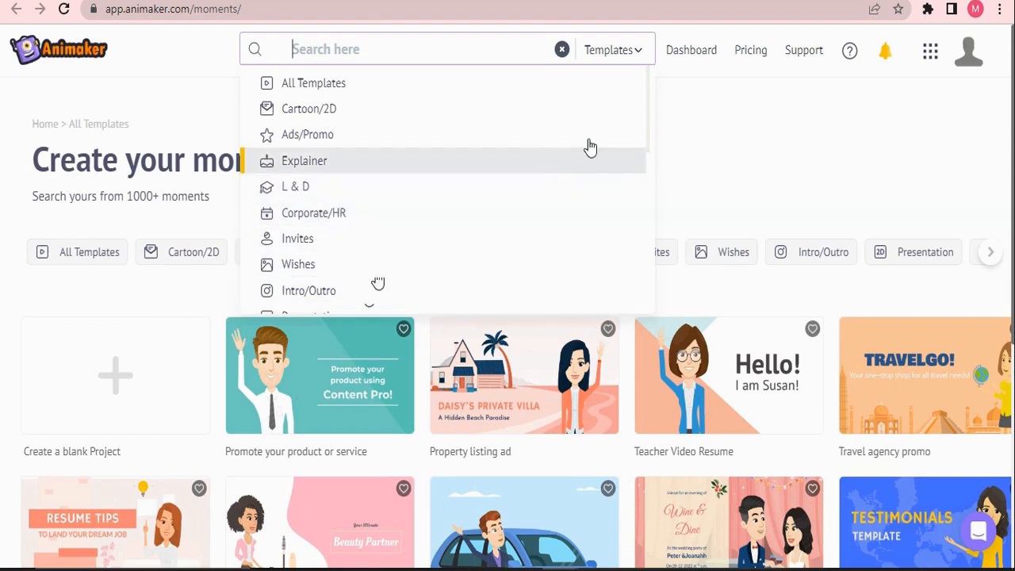
pyautogui.click(724, 133)
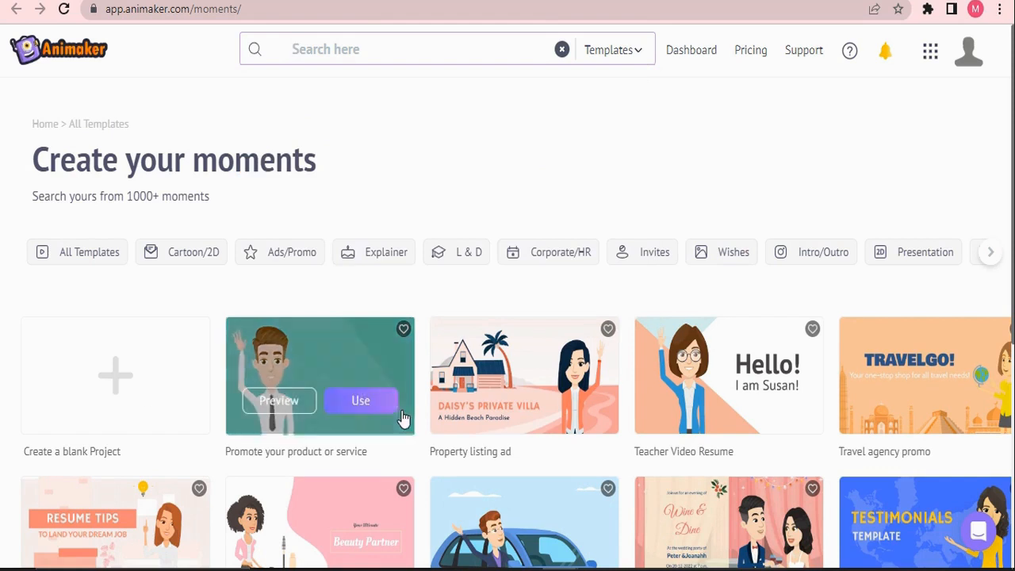
pyautogui.moveTo(316, 415)
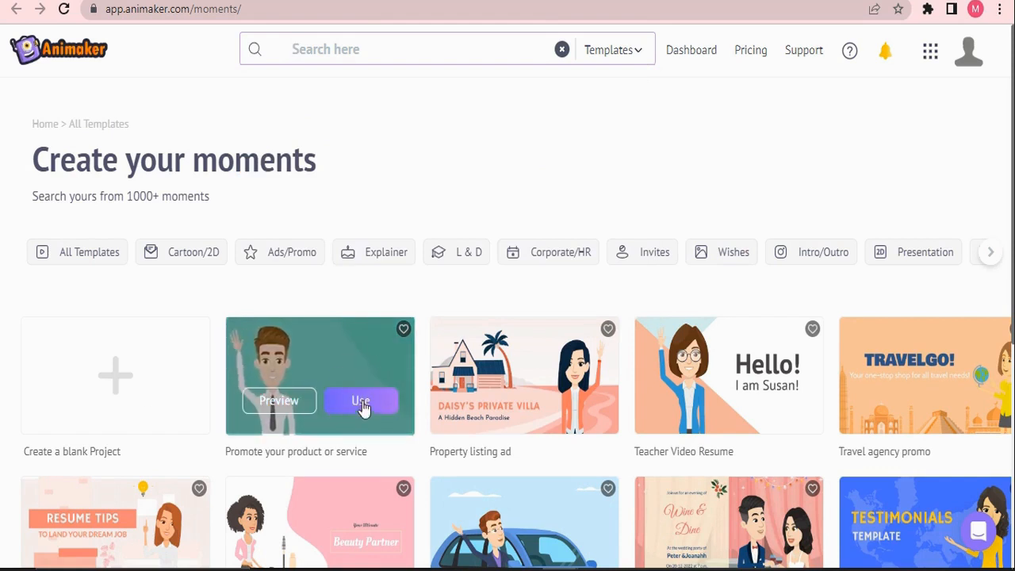
pyautogui.moveTo(522, 388)
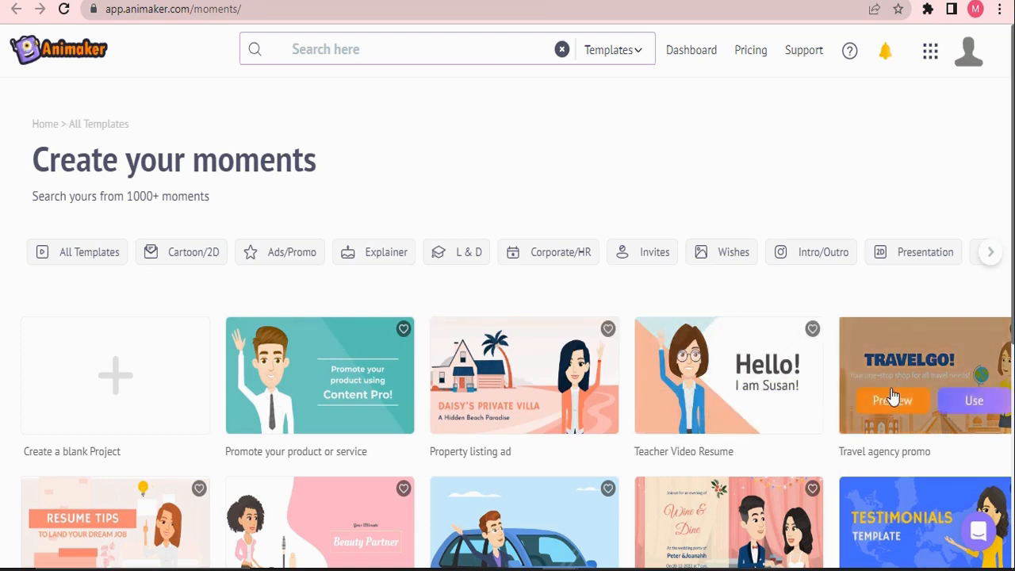
pyautogui.click(115, 375)
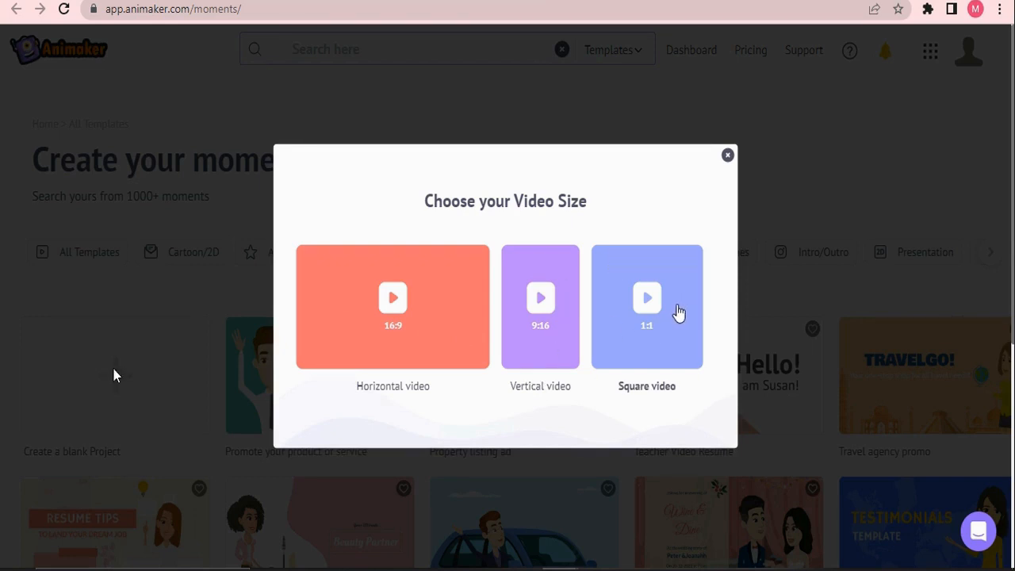
pyautogui.click(396, 295)
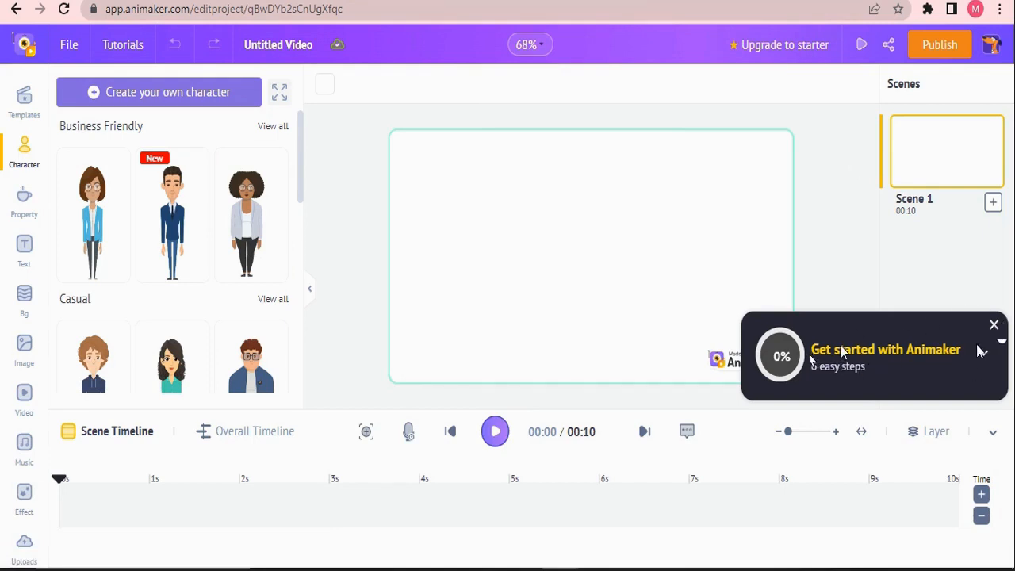
# Step: Expand the getting-started checklist to view its steps and dismiss it
pyautogui.click(981, 359)
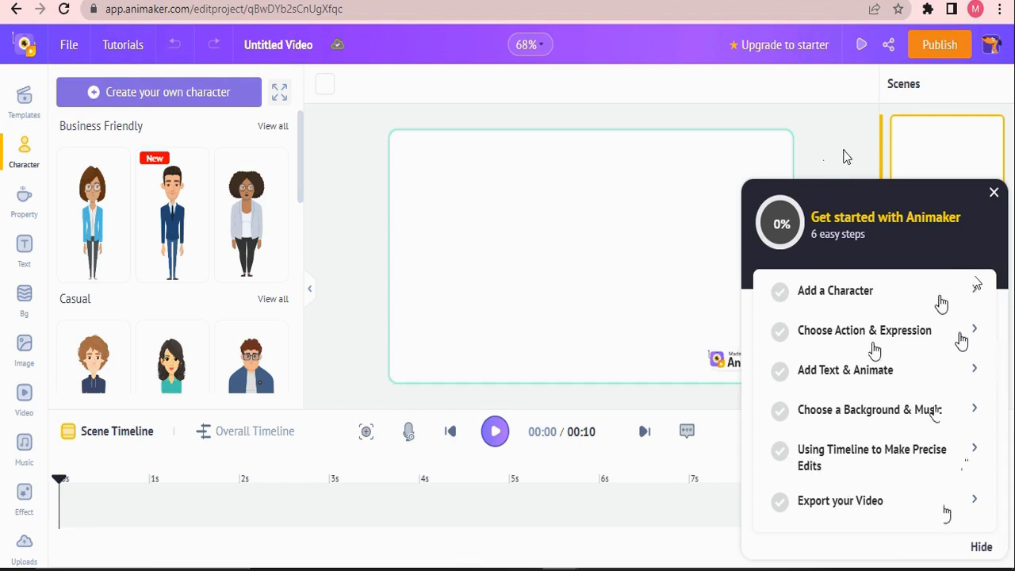
pyautogui.click(993, 193)
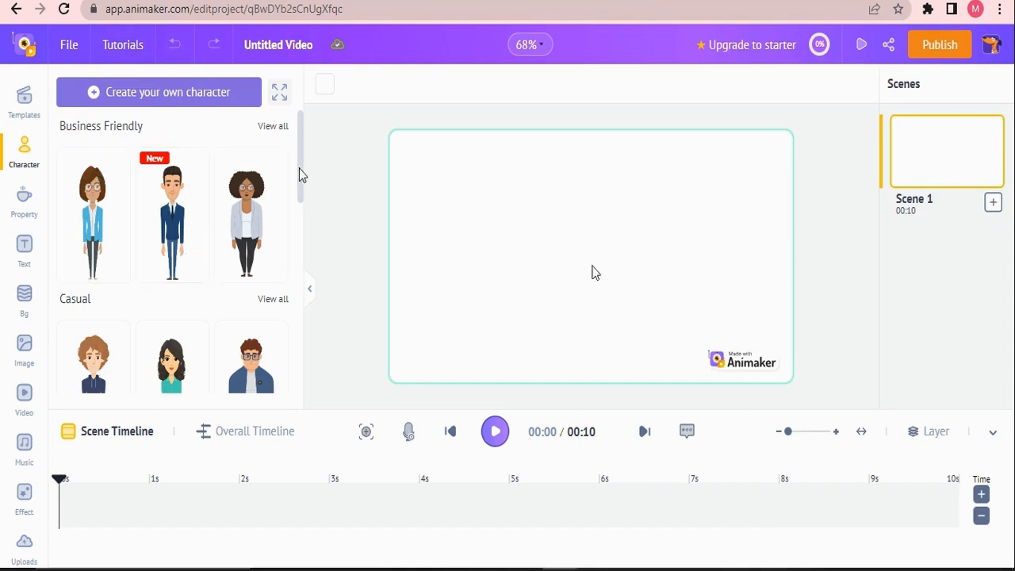
# Step: Start building a custom character of type Male, using the look with round glasses, navy sweater and blue jeans
pyautogui.moveTo(302, 174)
pyautogui.mouseDown()
pyautogui.moveTo(321, 301)
pyautogui.moveTo(331, 283)
pyautogui.moveTo(330, 326)
pyautogui.moveTo(343, 214)
pyautogui.mouseUp()
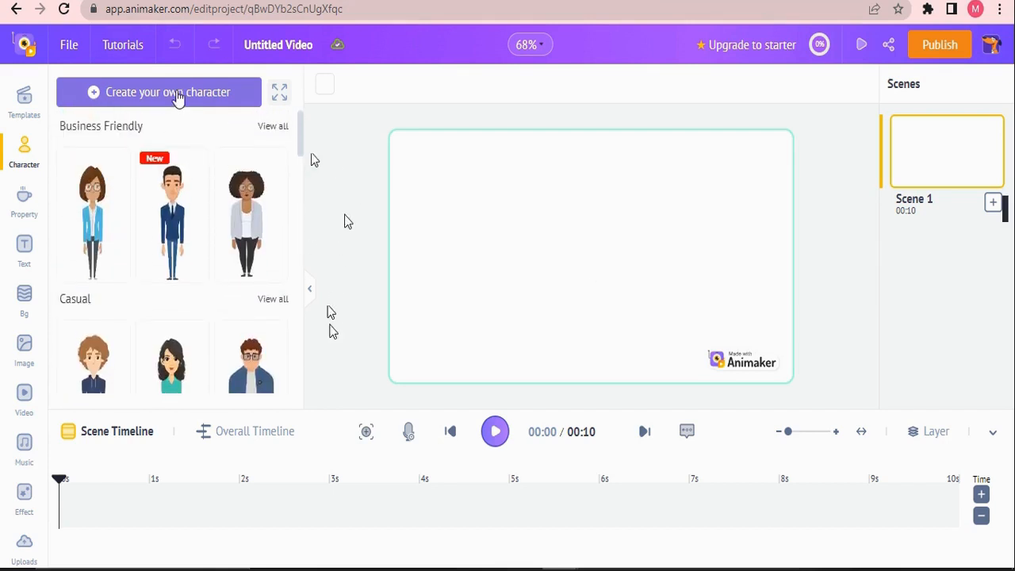
pyautogui.click(178, 93)
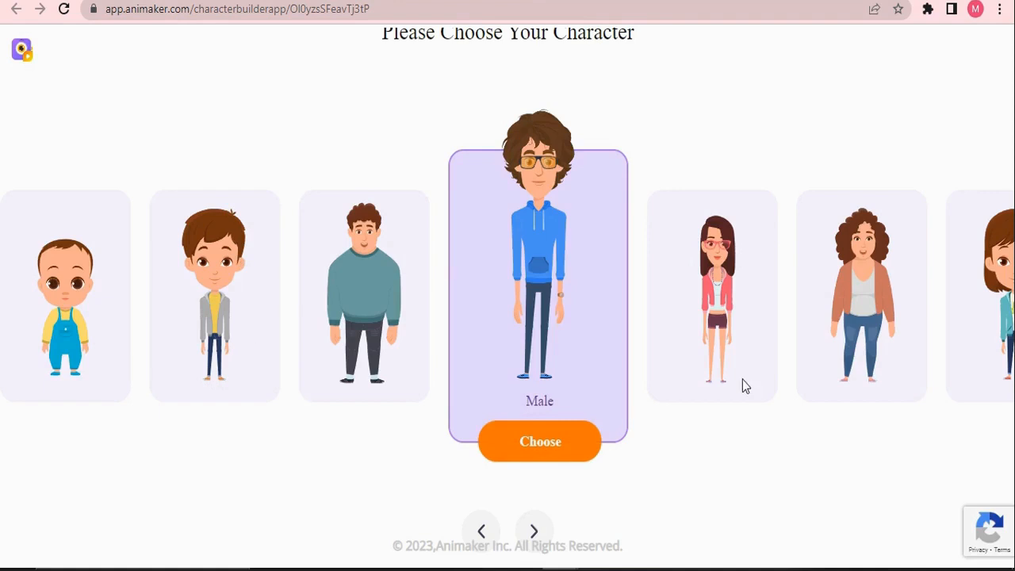
pyautogui.click(728, 295)
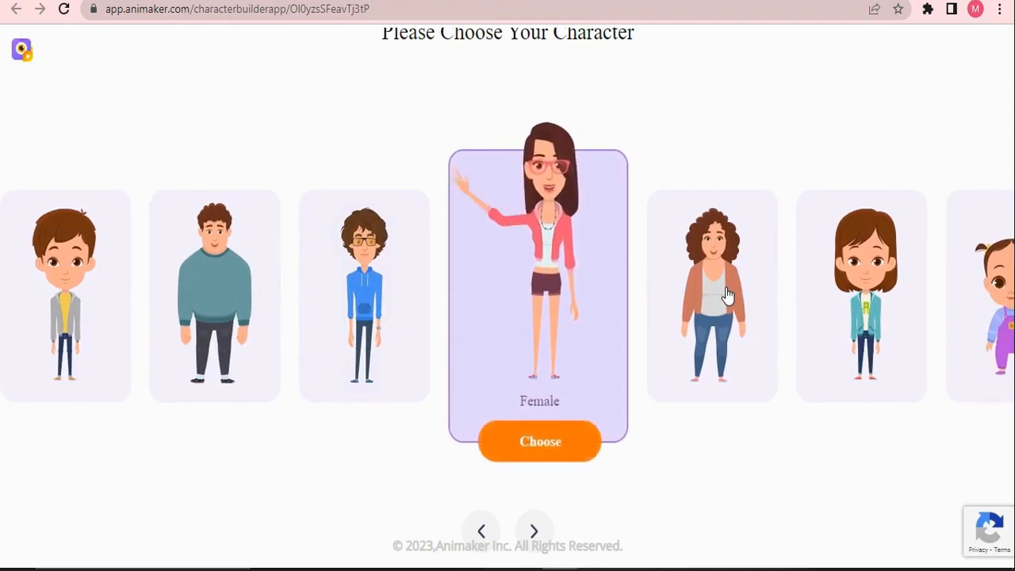
pyautogui.click(728, 294)
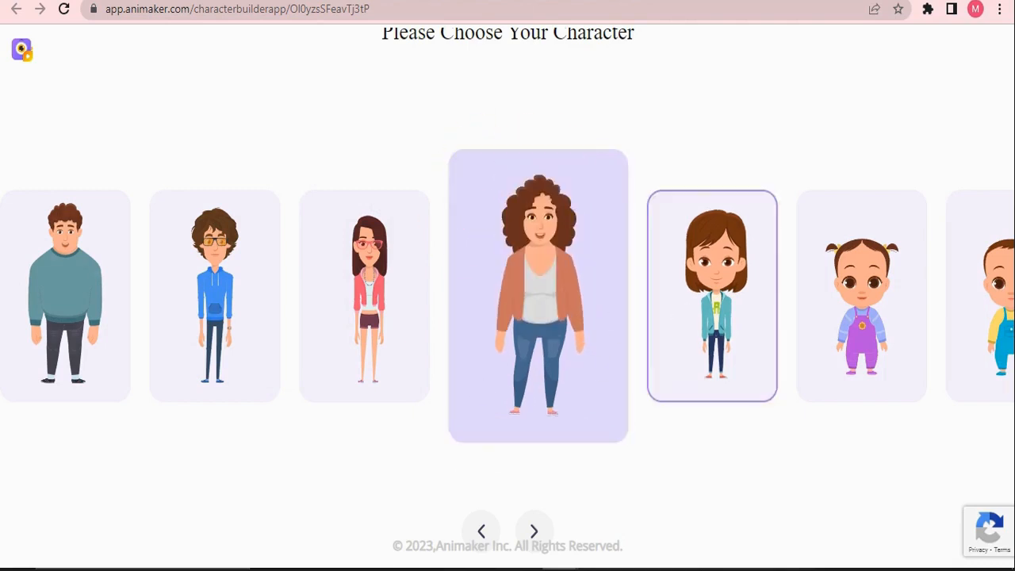
pyautogui.click(682, 309)
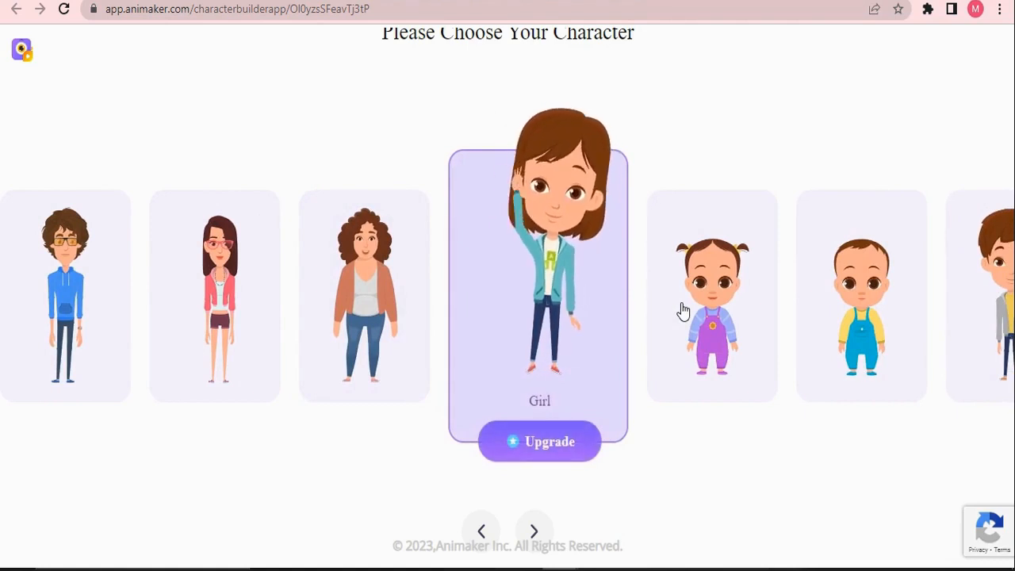
pyautogui.click(681, 310)
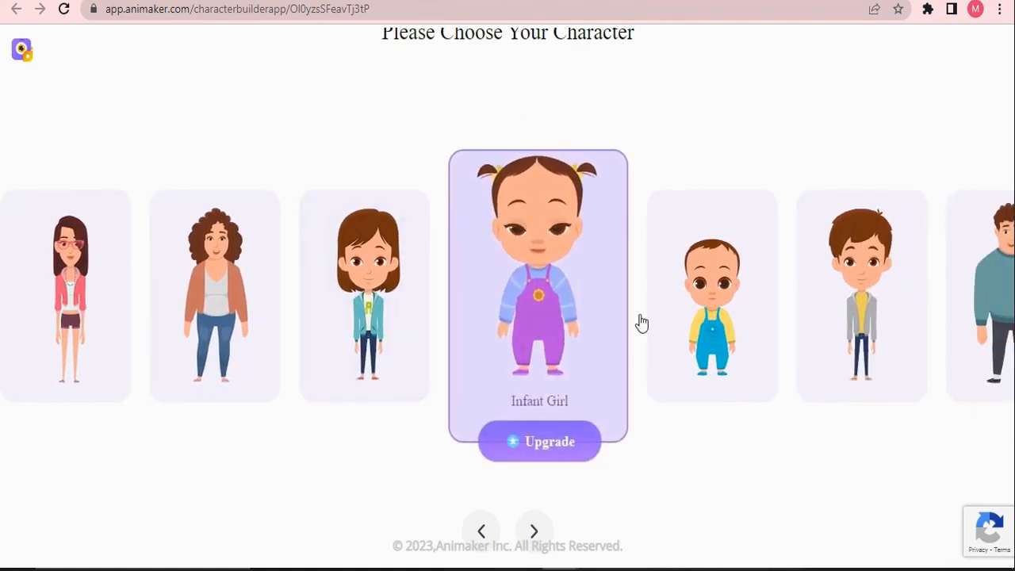
pyautogui.click(484, 531)
pyautogui.click(485, 531)
pyautogui.click(485, 531)
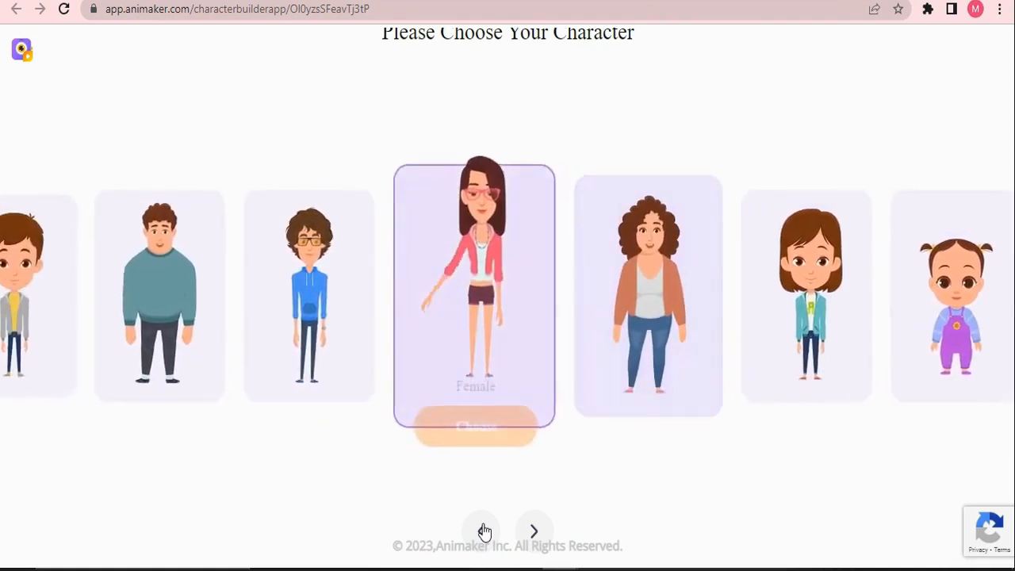
pyautogui.click(485, 531)
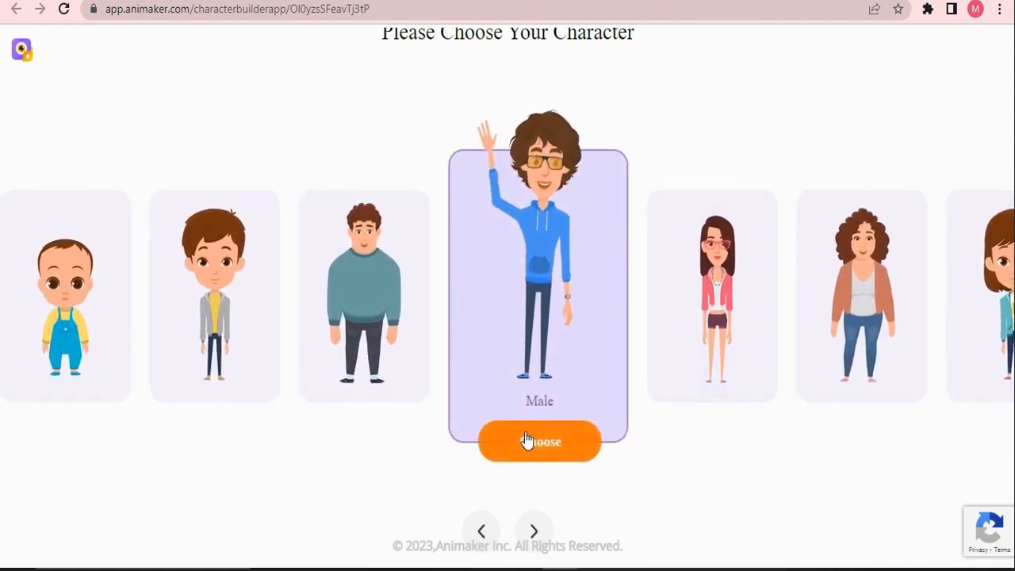
pyautogui.click(551, 443)
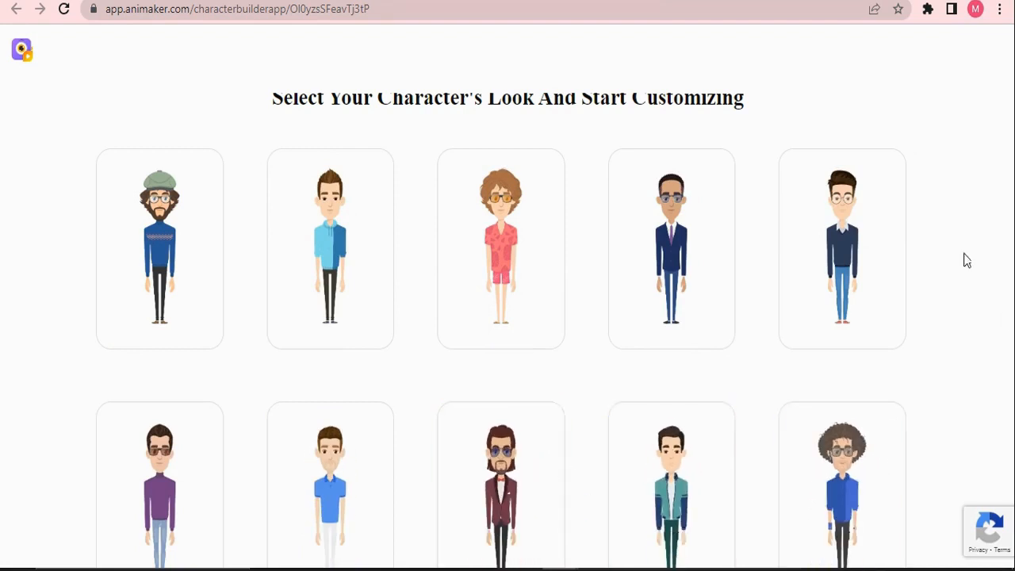
pyautogui.click(835, 250)
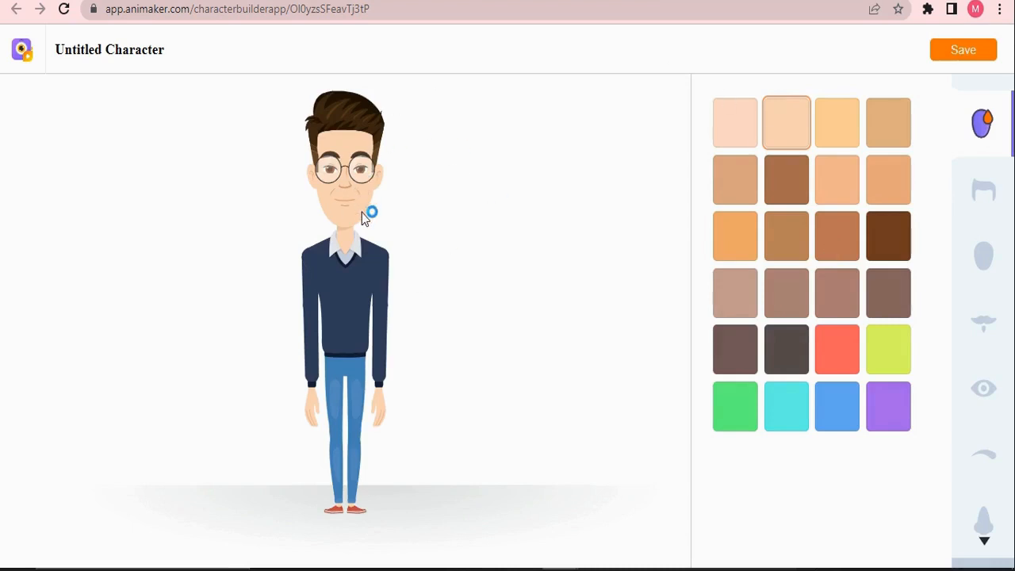
# Step: Try pale pink, light yellow and tan skin tones on the character, then restore the light peach tone
pyautogui.click(738, 138)
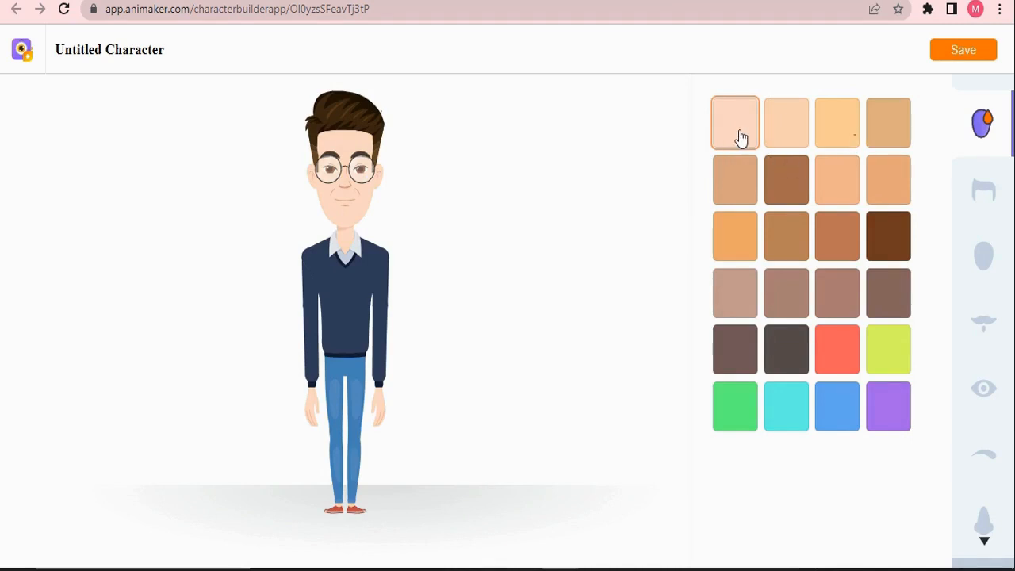
pyautogui.click(853, 140)
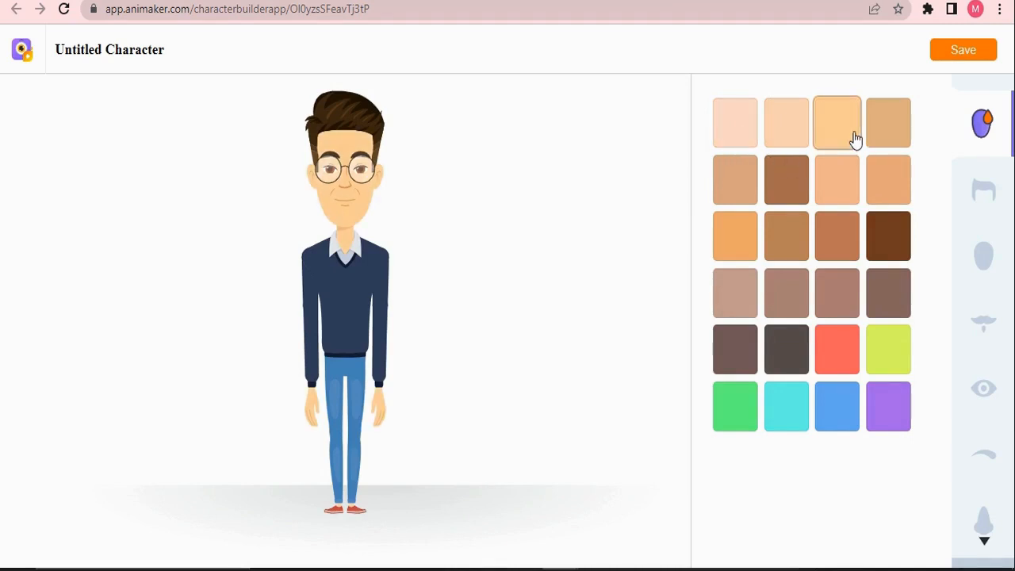
pyautogui.click(894, 140)
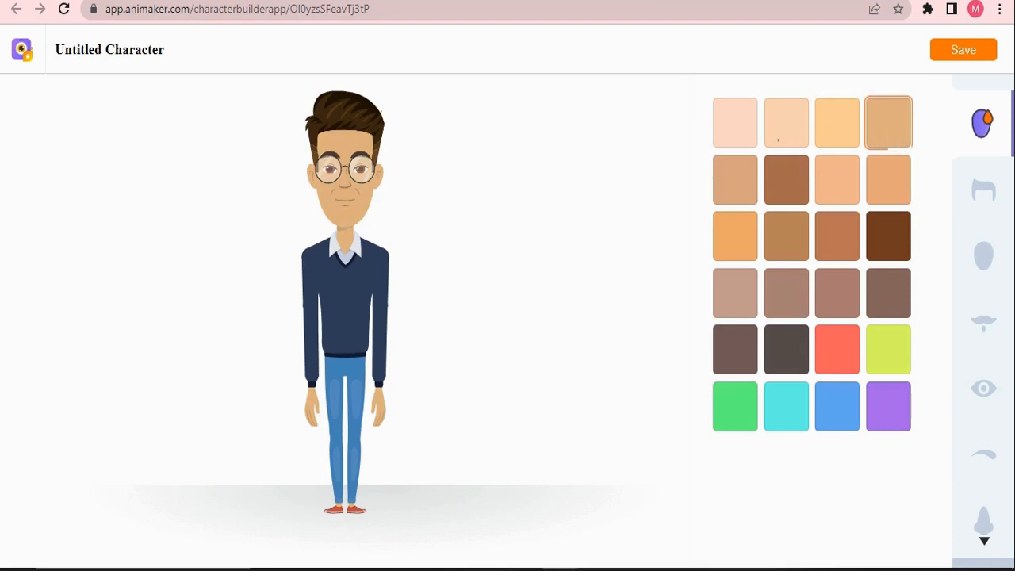
pyautogui.click(784, 137)
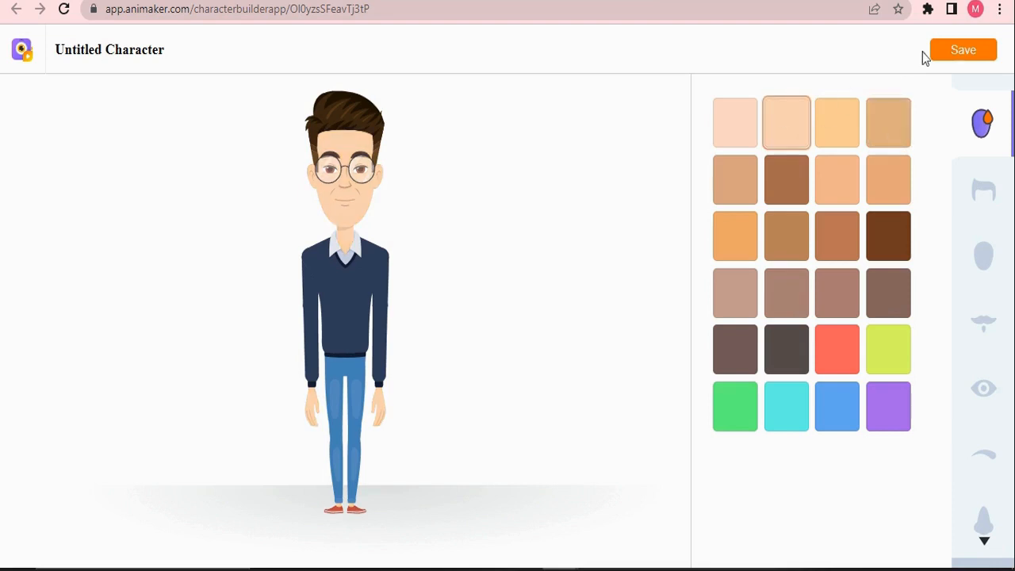
# Step: Try several hairstyles and give the character the short brown side-swept hair with its default colours
pyautogui.click(984, 187)
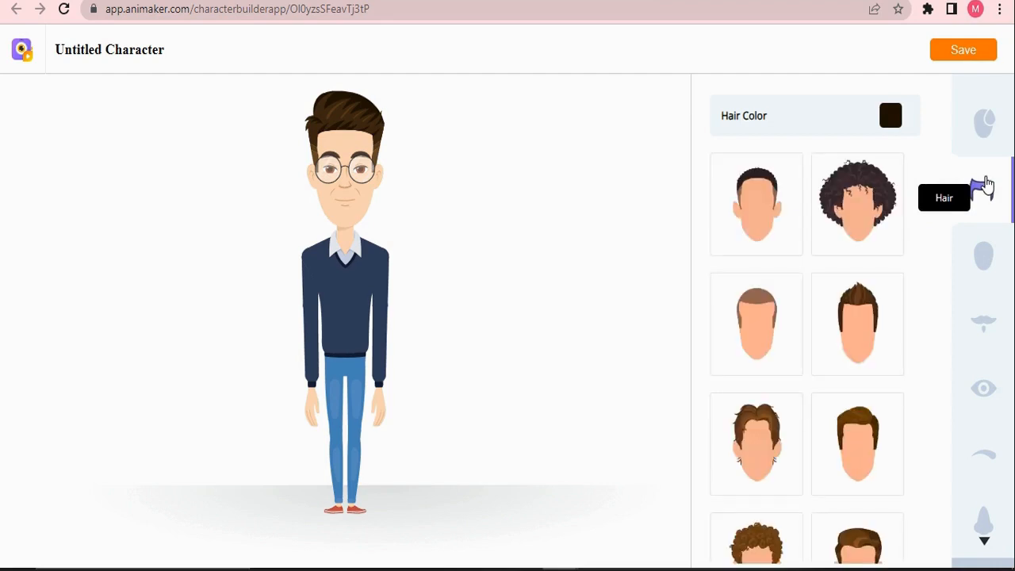
pyautogui.click(864, 213)
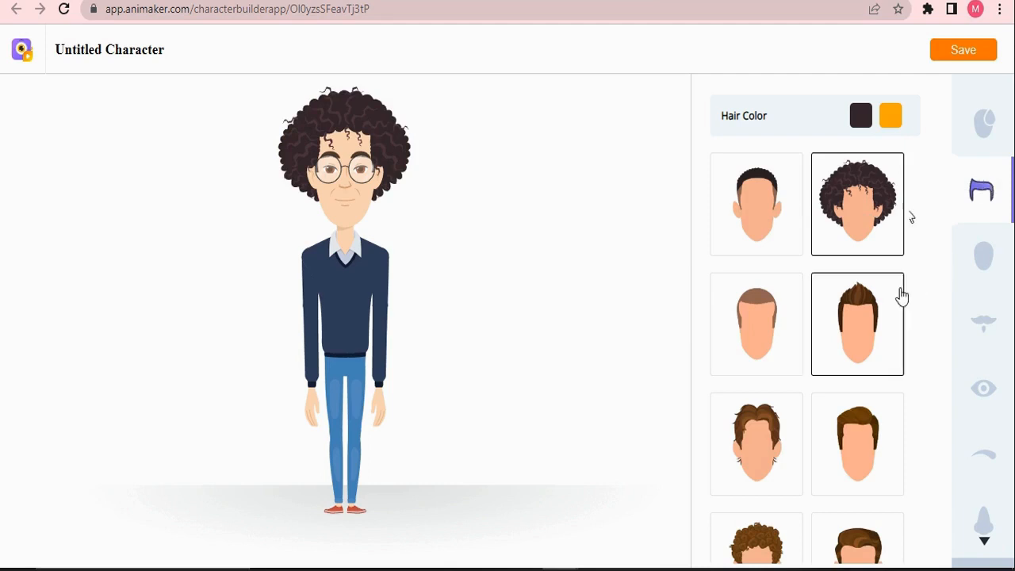
pyautogui.click(851, 481)
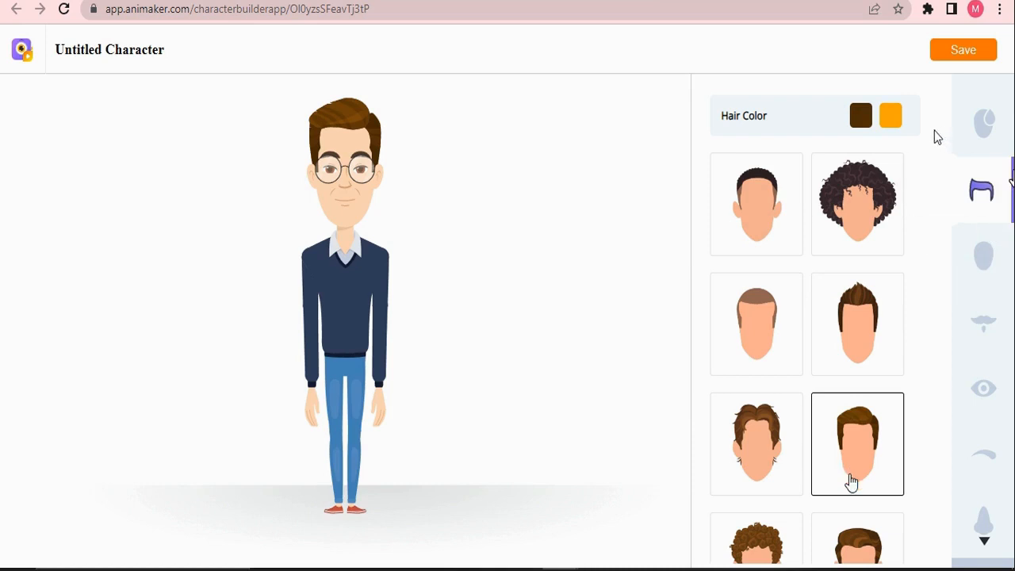
pyautogui.click(890, 119)
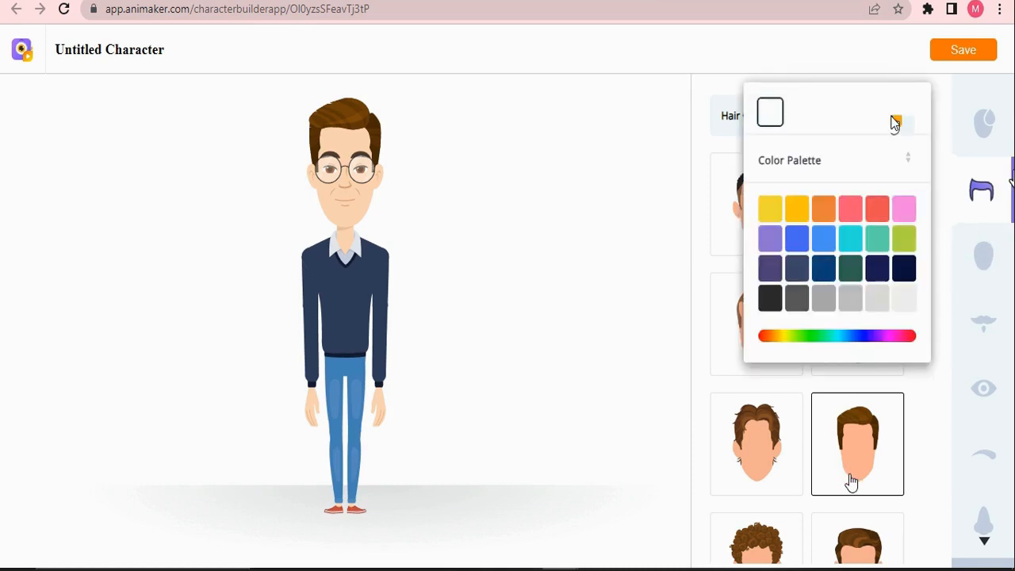
pyautogui.click(699, 164)
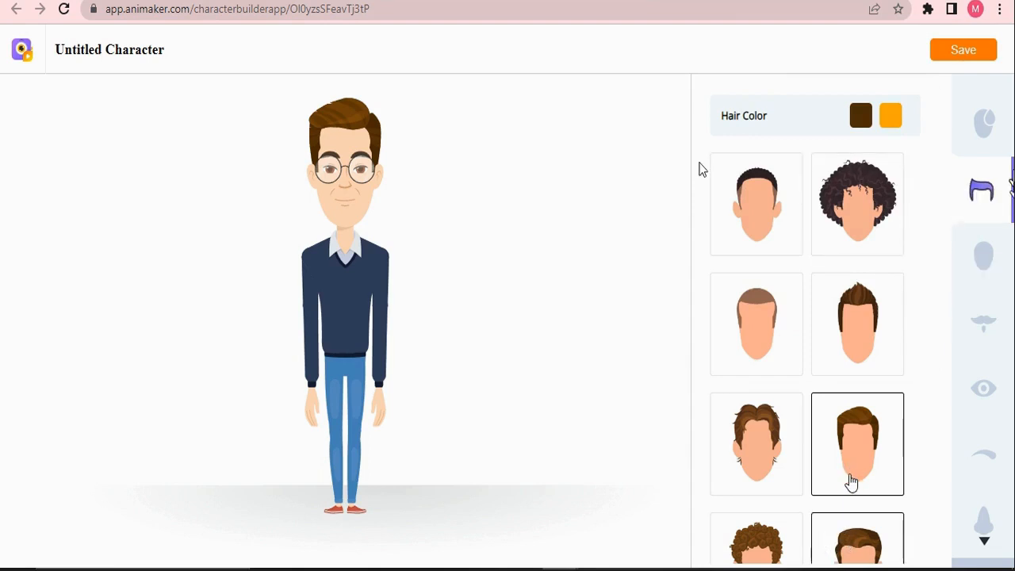
pyautogui.click(848, 539)
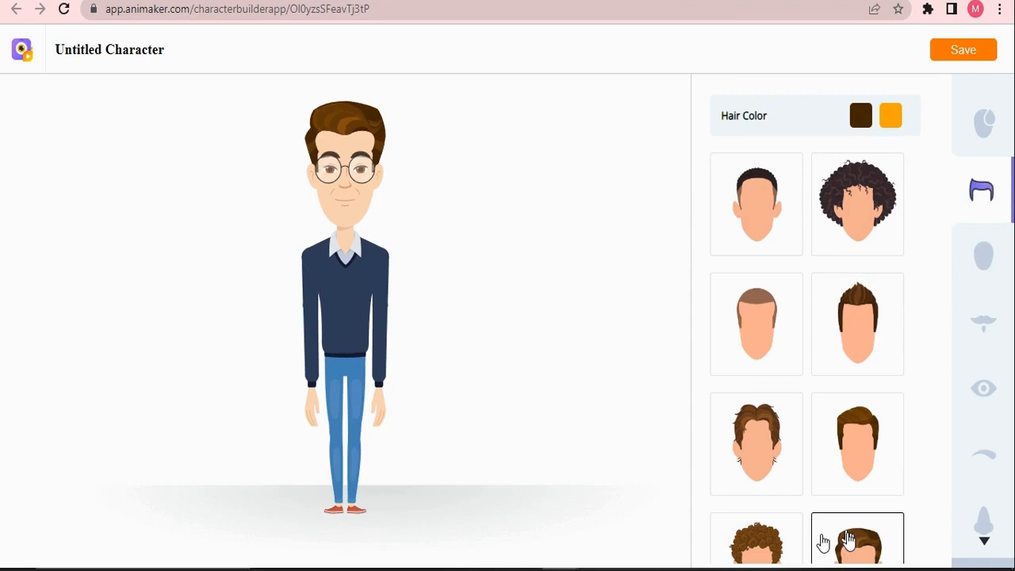
pyautogui.click(845, 462)
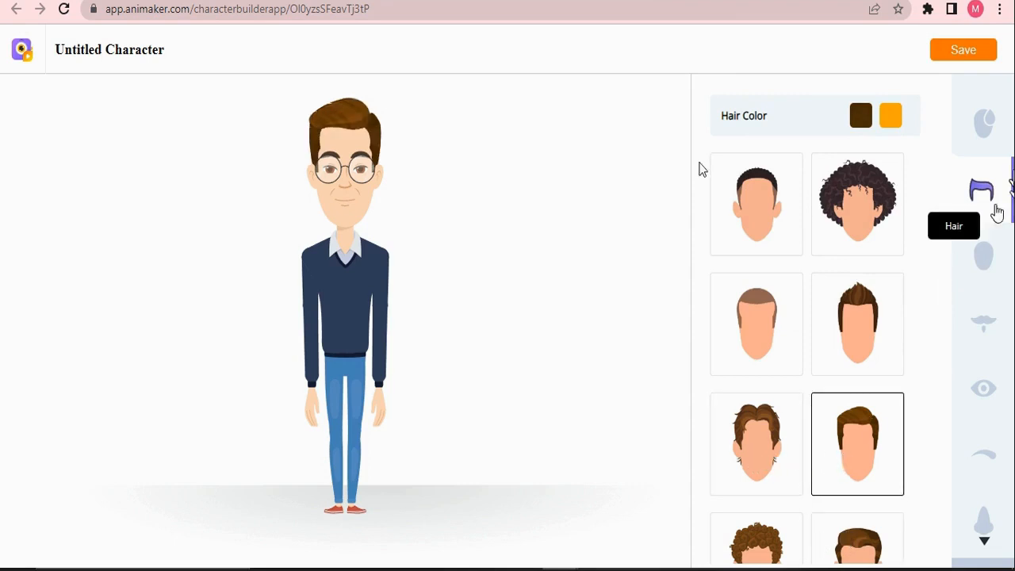
# Step: Set the character's face shape to the narrow one with the rounded, tapered chin in the second row
pyautogui.click(985, 258)
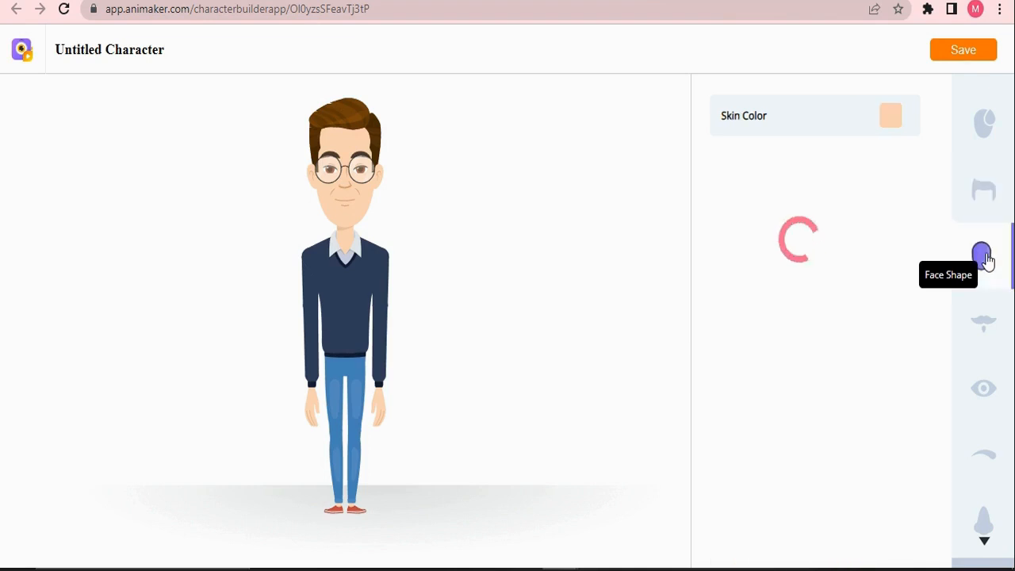
pyautogui.click(855, 291)
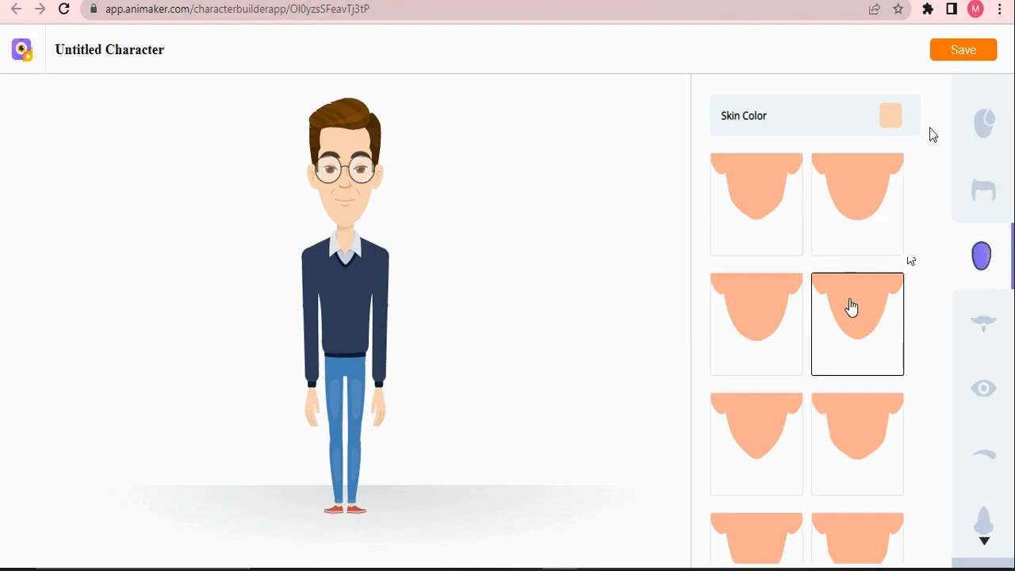
# Step: Try the long beard, the thin chin-strap beard and the light stubble on the character, then set facial hair back to none
pyautogui.click(985, 328)
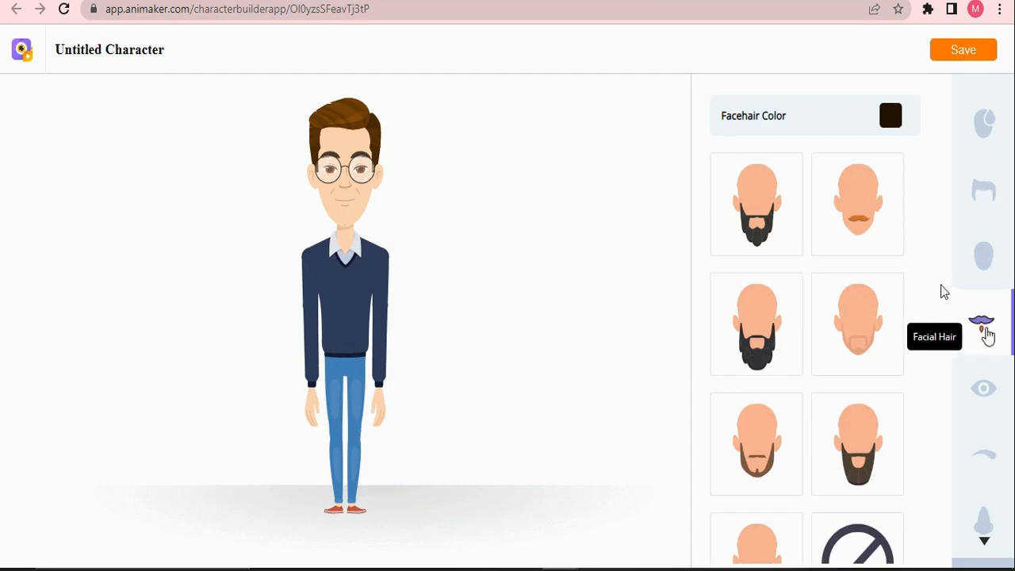
pyautogui.click(763, 234)
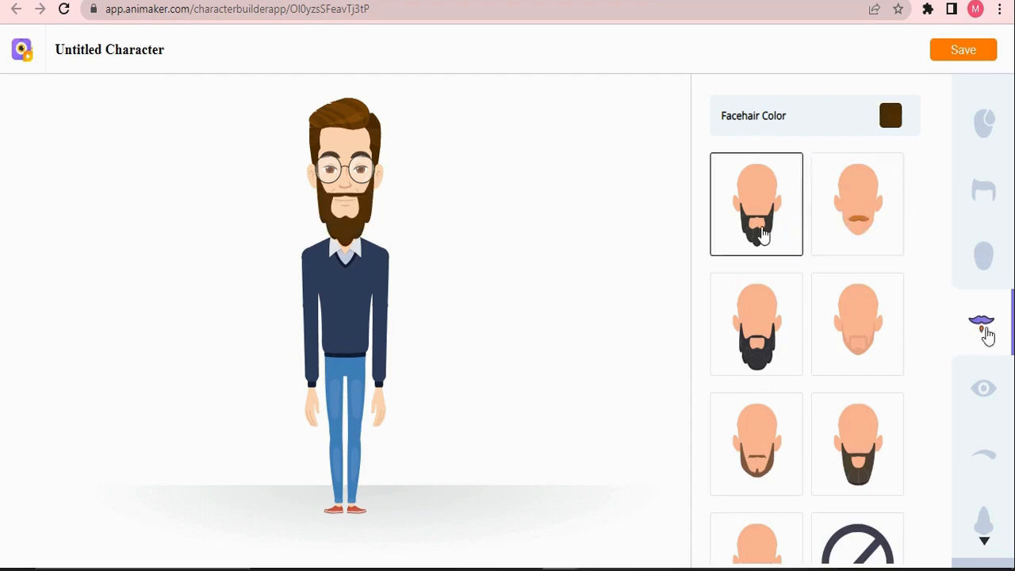
pyautogui.click(779, 432)
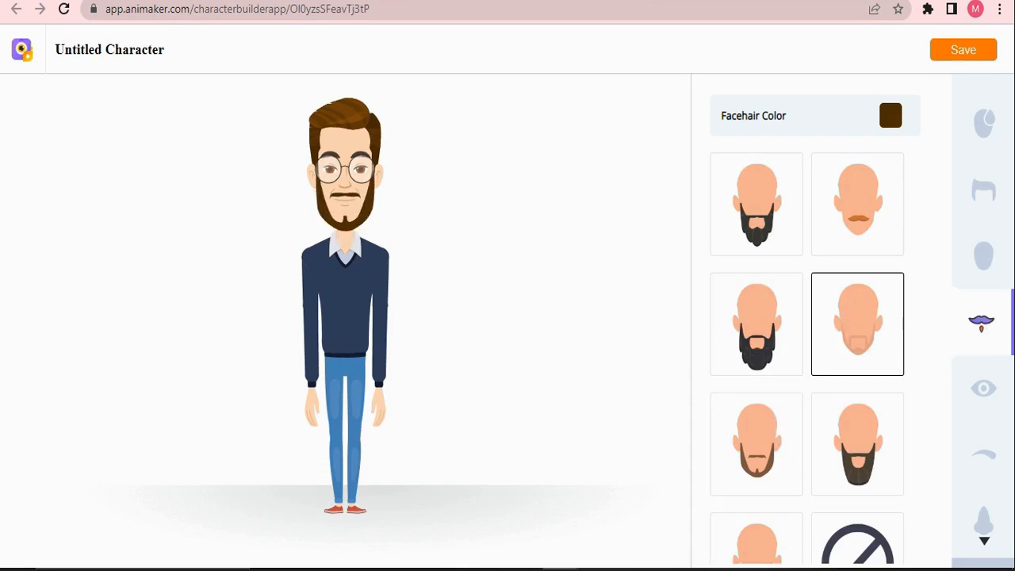
pyautogui.click(856, 320)
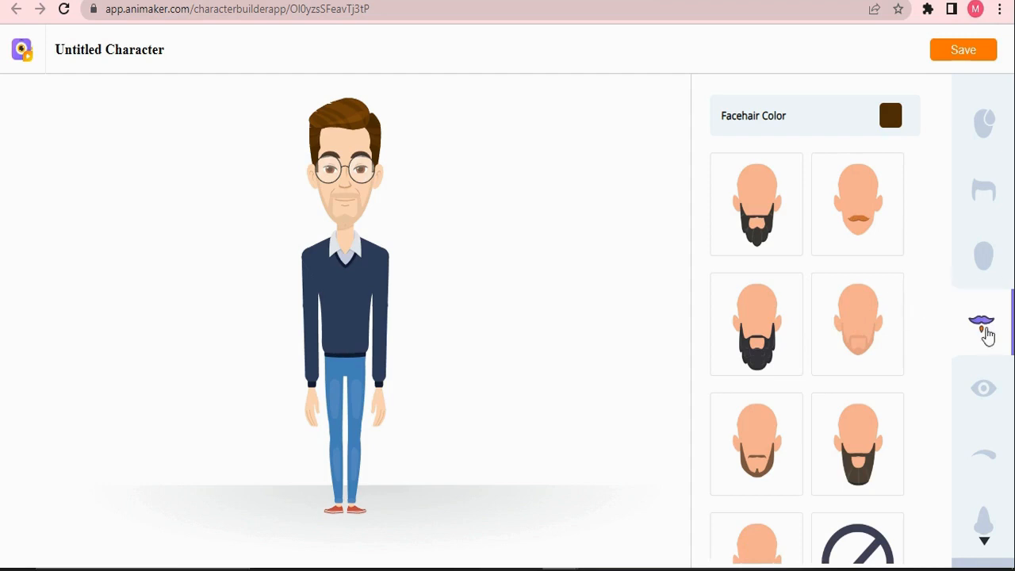
pyautogui.click(851, 547)
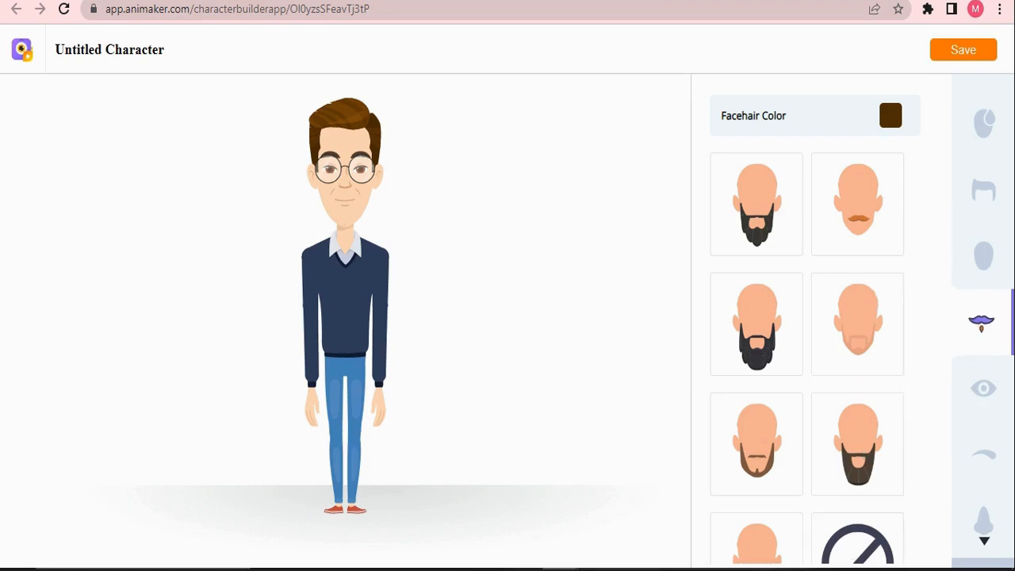
# Step: Compare a few eye styles and give the character the second eye style in the third row, keeping the brown colour
pyautogui.click(985, 394)
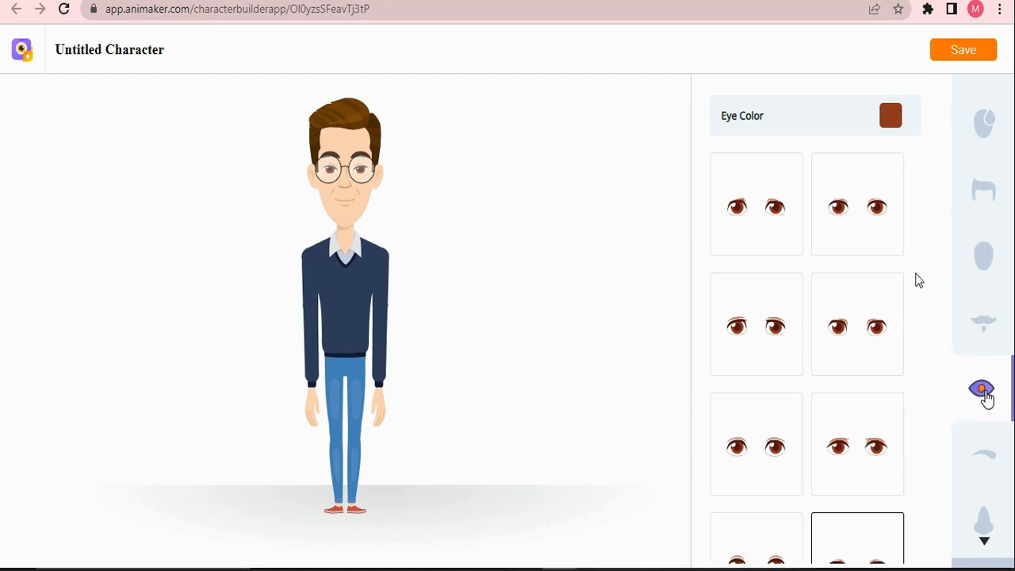
pyautogui.click(753, 210)
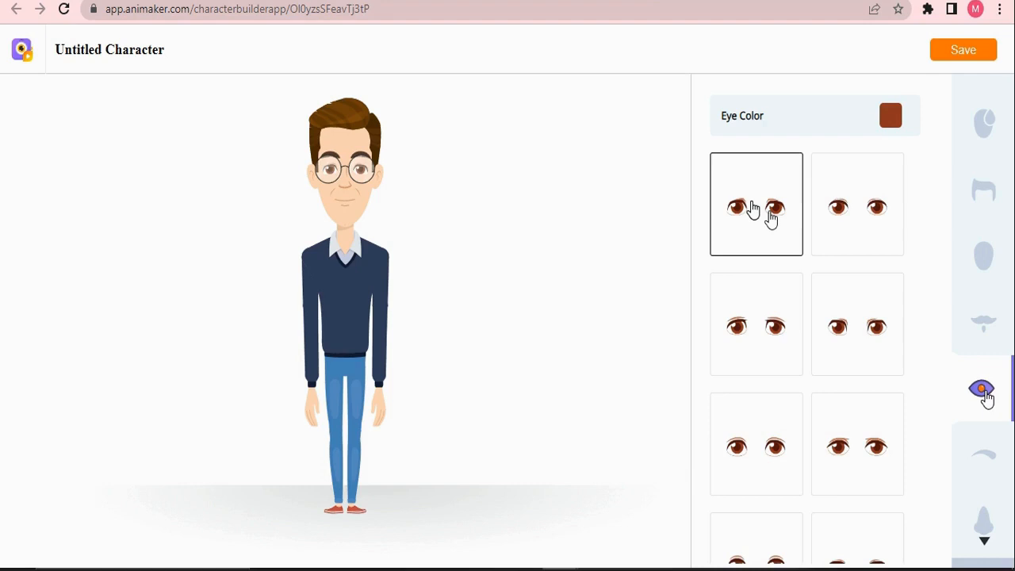
pyautogui.click(748, 333)
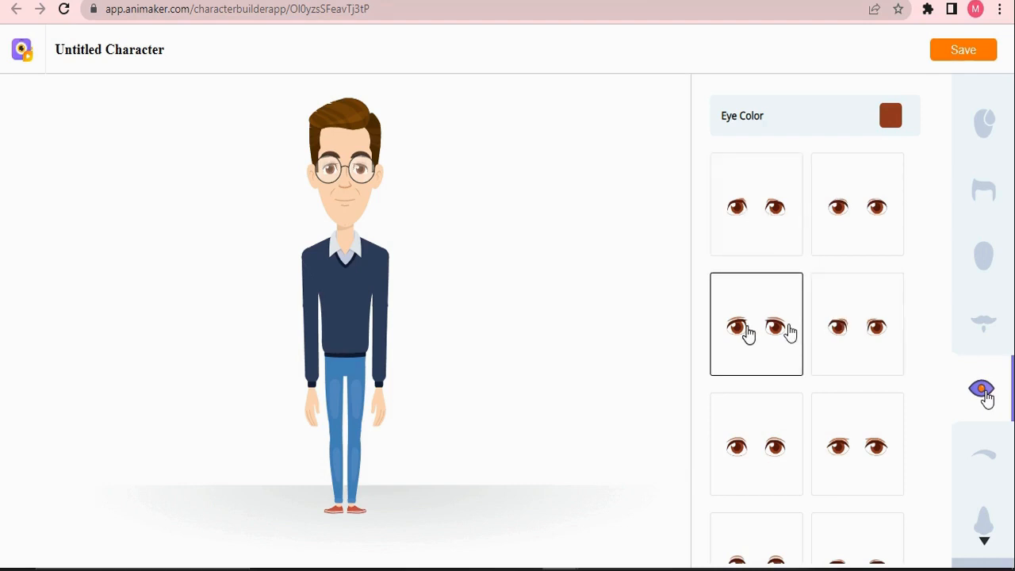
pyautogui.click(841, 446)
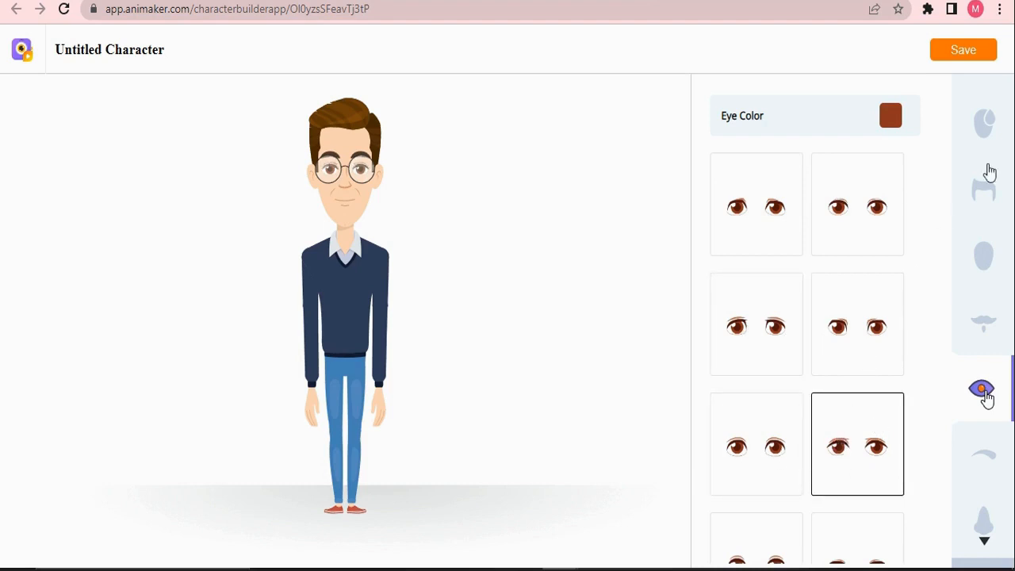
# Step: Give the character the straight rounded-end eyebrows in the second row and the fuller lips, keeping the current nose
pyautogui.click(982, 461)
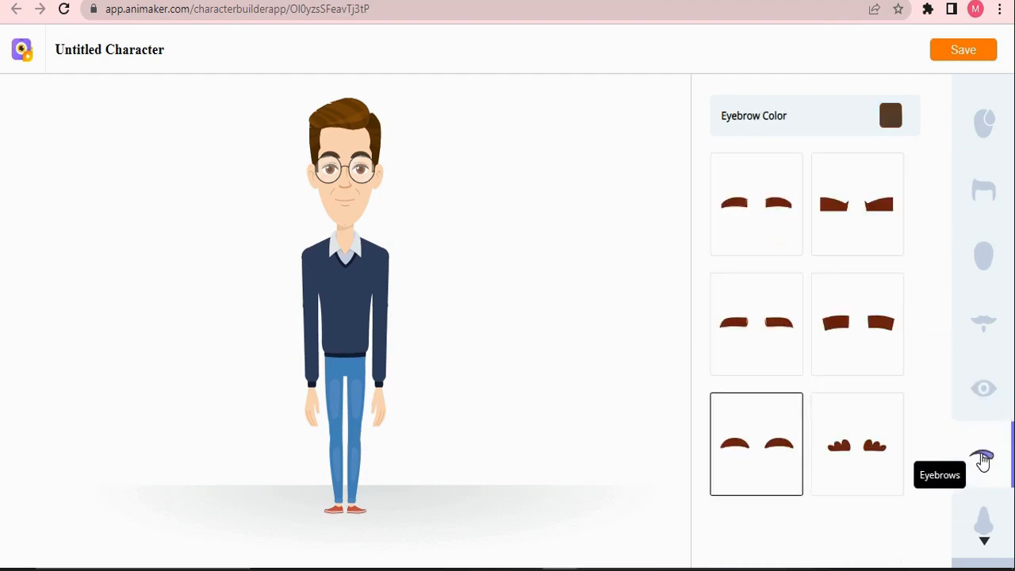
pyautogui.click(762, 302)
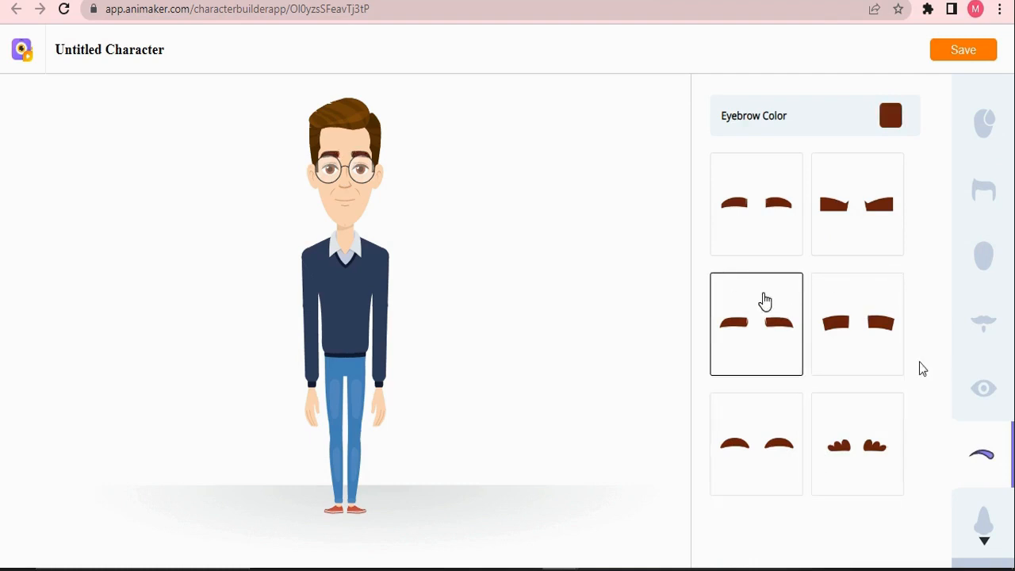
pyautogui.click(972, 517)
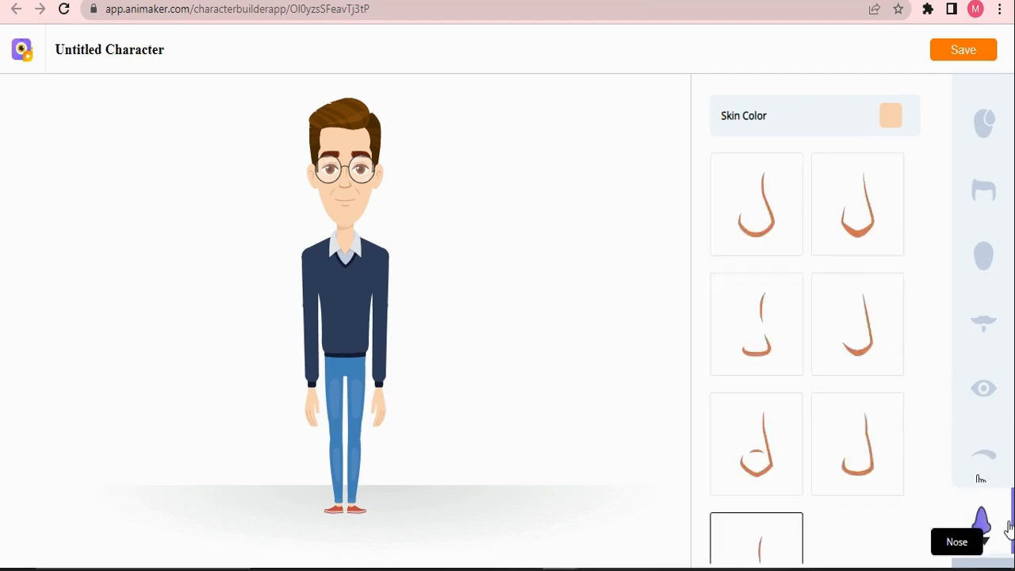
pyautogui.click(984, 542)
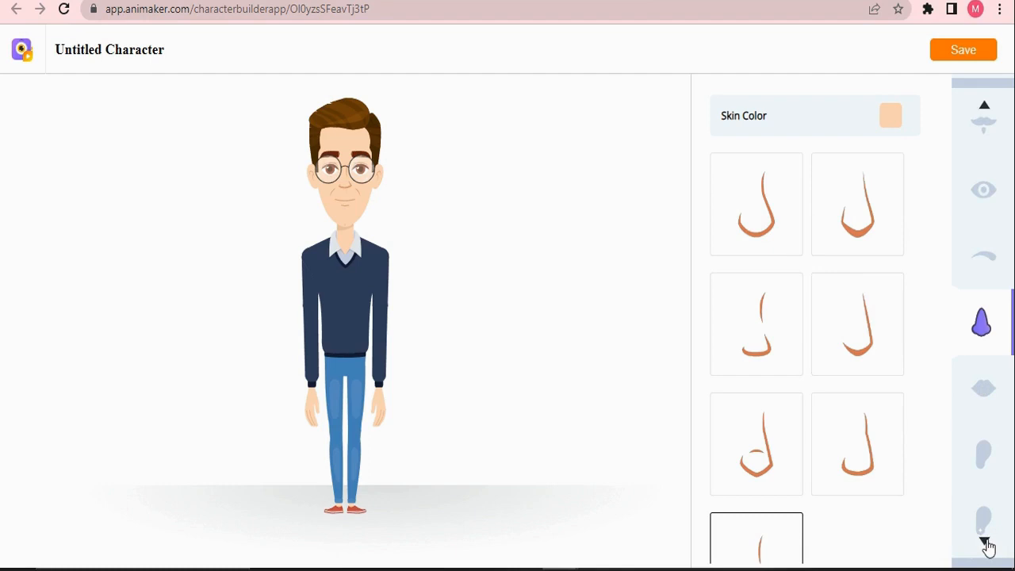
pyautogui.click(981, 389)
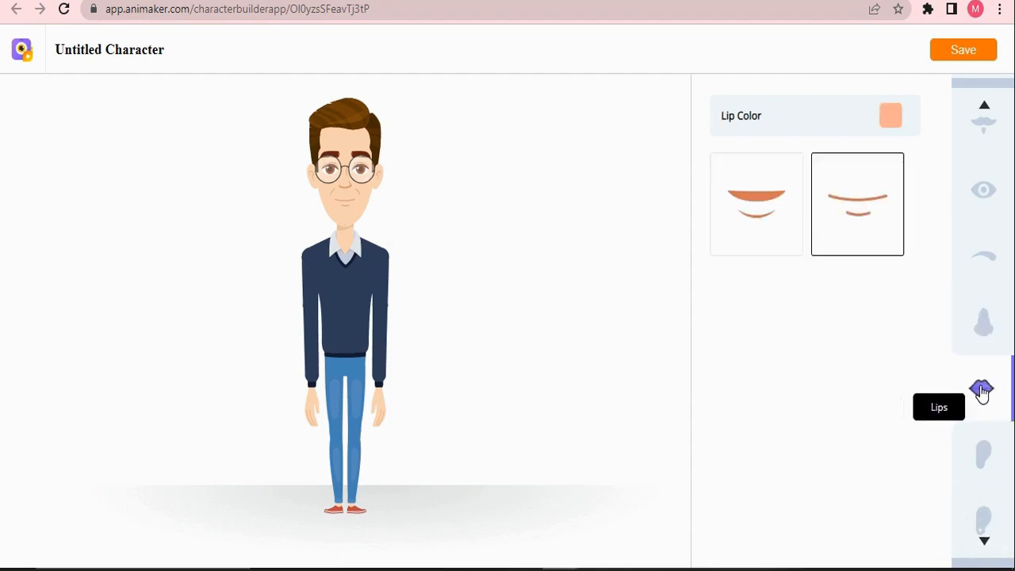
pyautogui.click(771, 232)
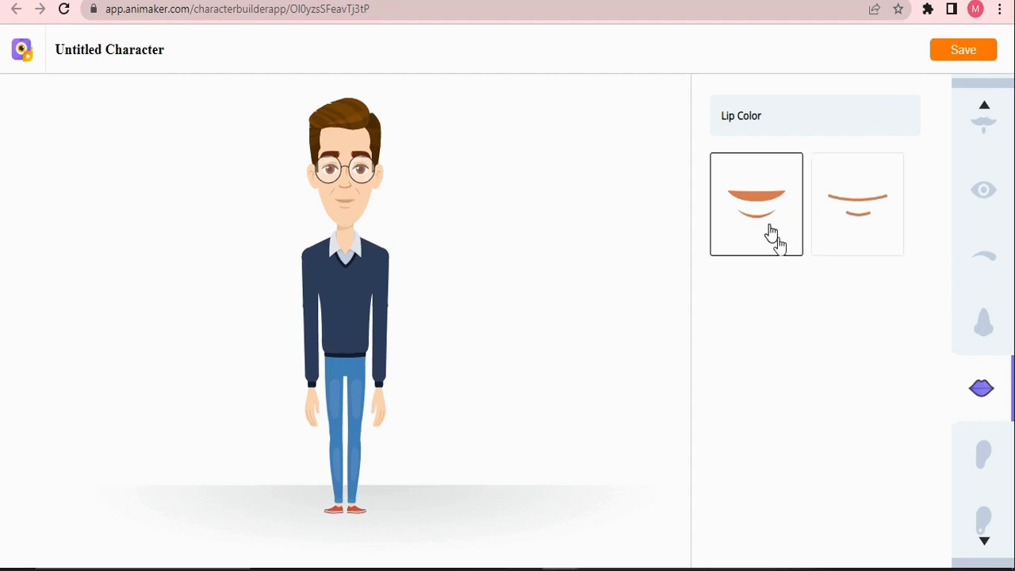
# Step: Look through the ear and earring options without changing them, then save the custom character and return to the video project
pyautogui.click(984, 453)
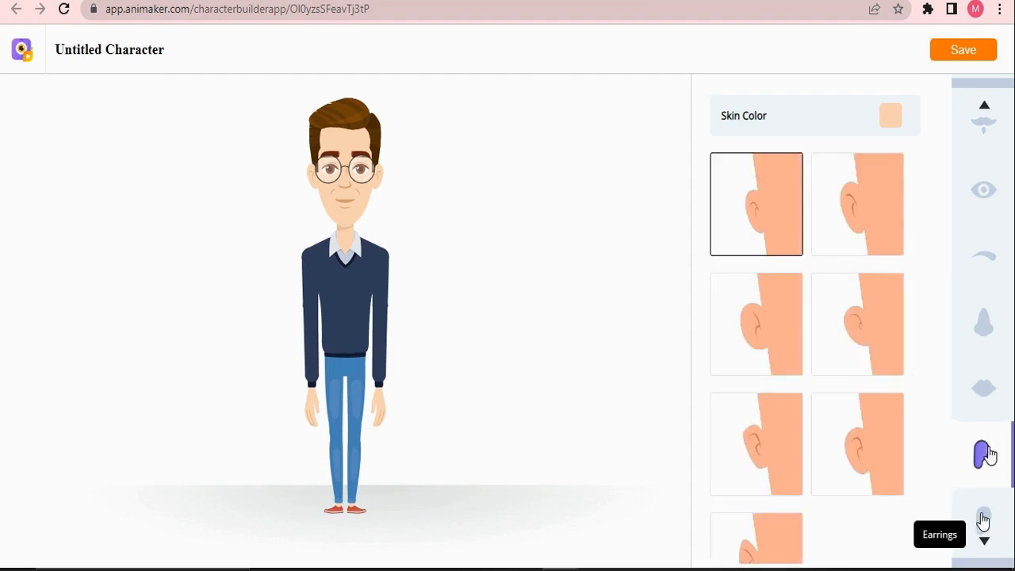
pyautogui.click(982, 519)
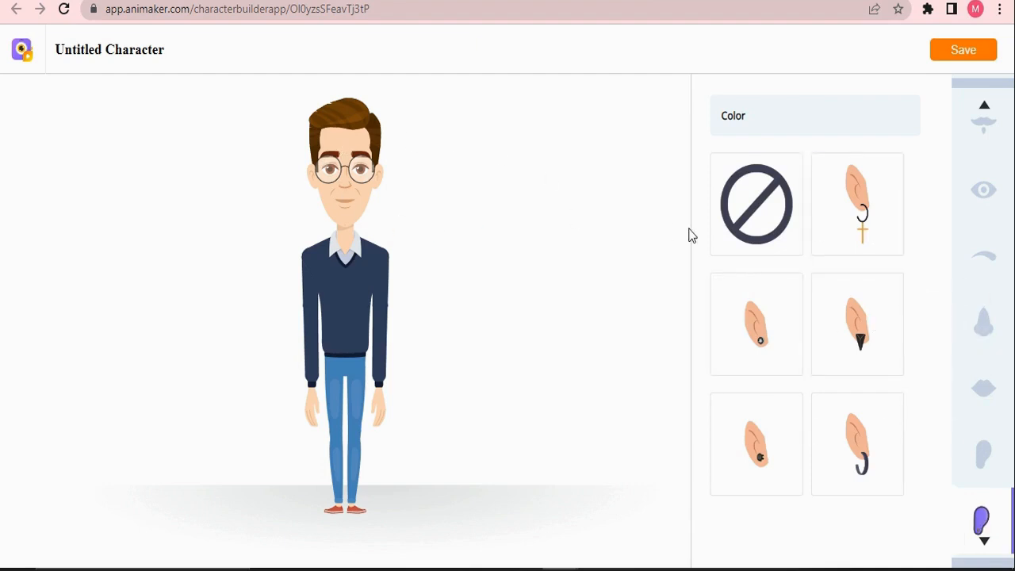
pyautogui.click(963, 51)
pyautogui.click(466, 205)
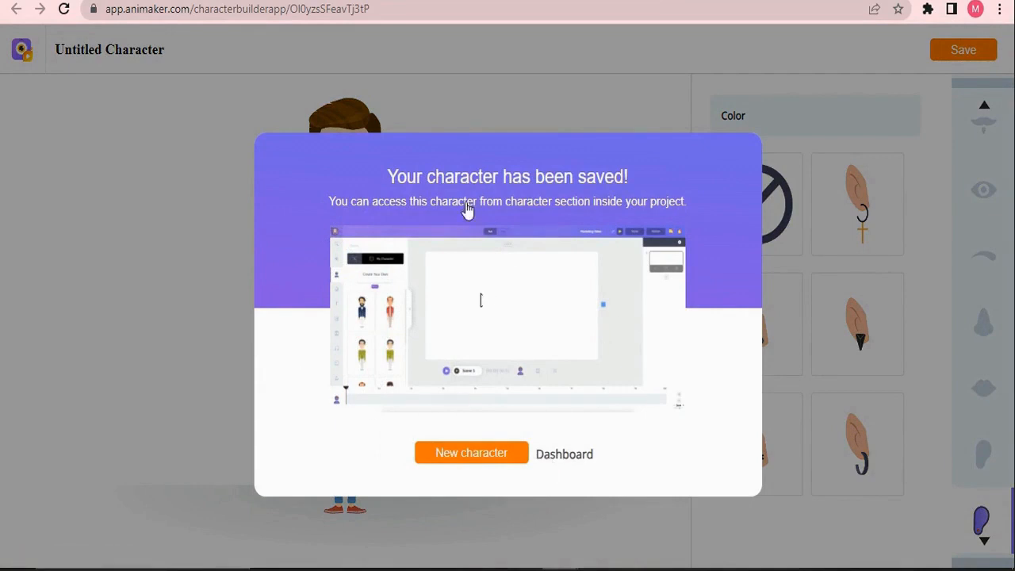
pyautogui.click(464, 457)
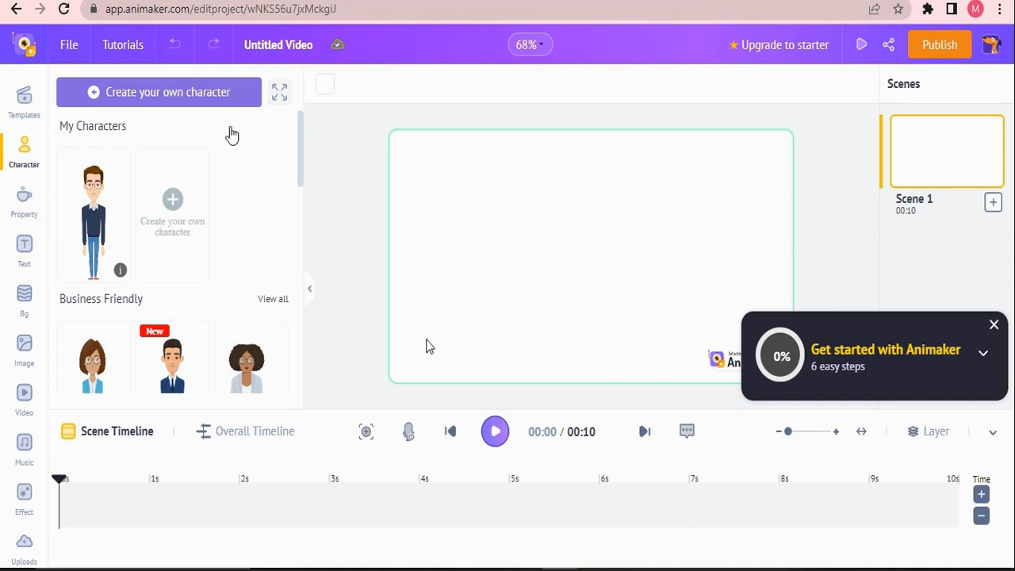
# Step: Dismiss the Get started with Animaker checklist and place the saved custom character from My Characters on the left side of Scene 1
pyautogui.moveTo(98, 245)
pyautogui.moveTo(301, 182); pyautogui.dragTo(305, 222)
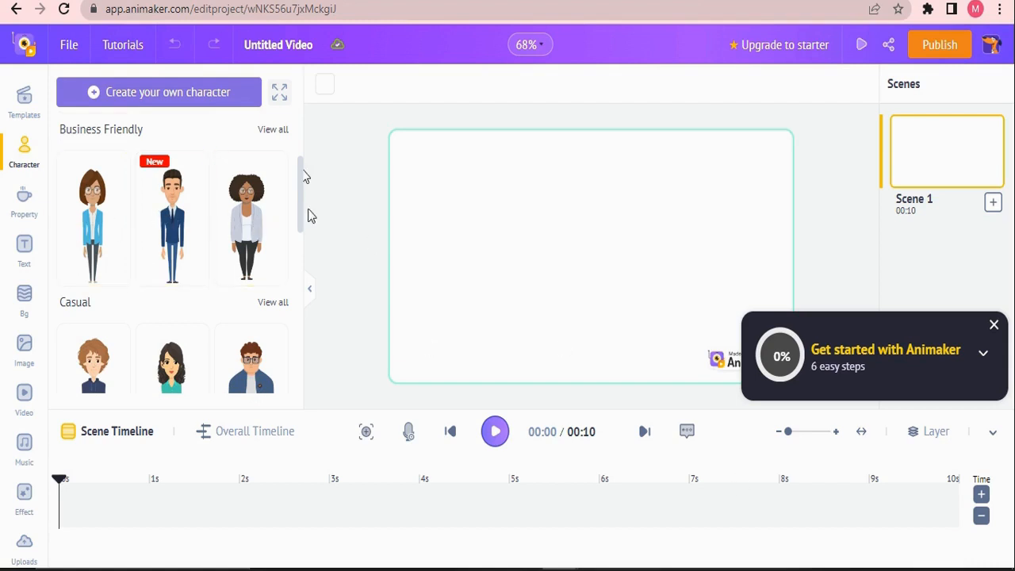
pyautogui.click(993, 326)
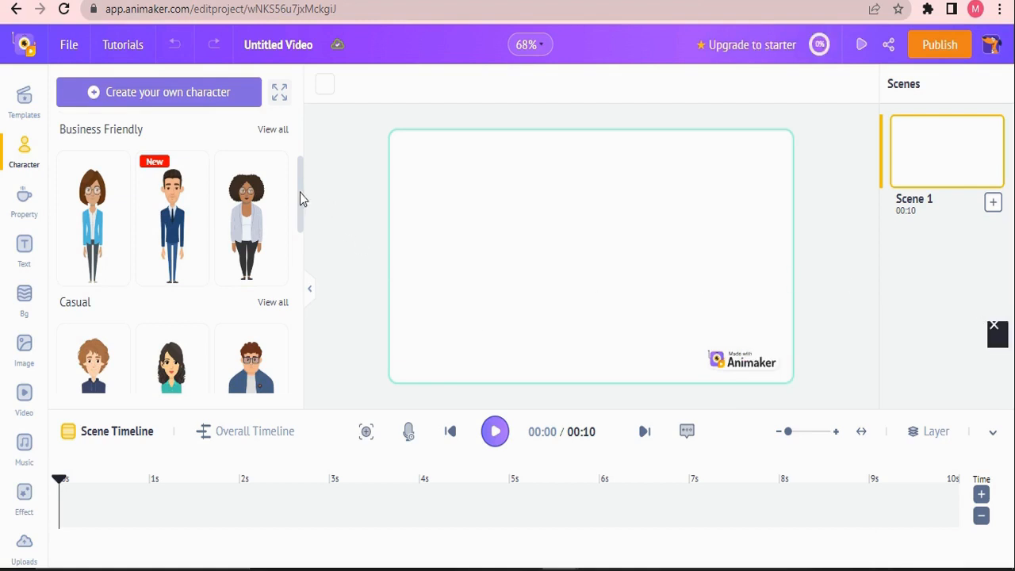
pyautogui.moveTo(299, 199); pyautogui.dragTo(307, 158)
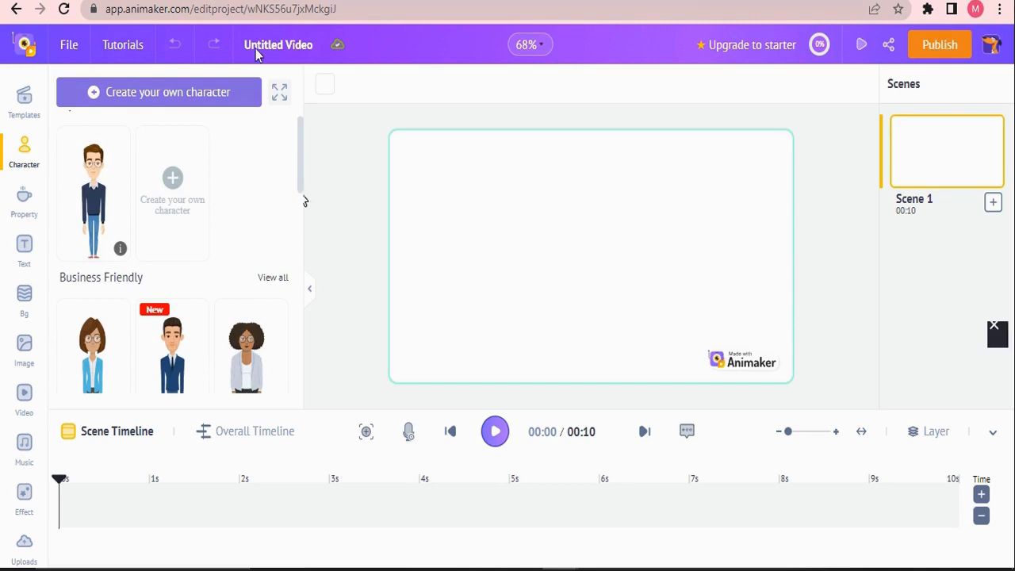
pyautogui.moveTo(117, 185); pyautogui.dragTo(458, 250)
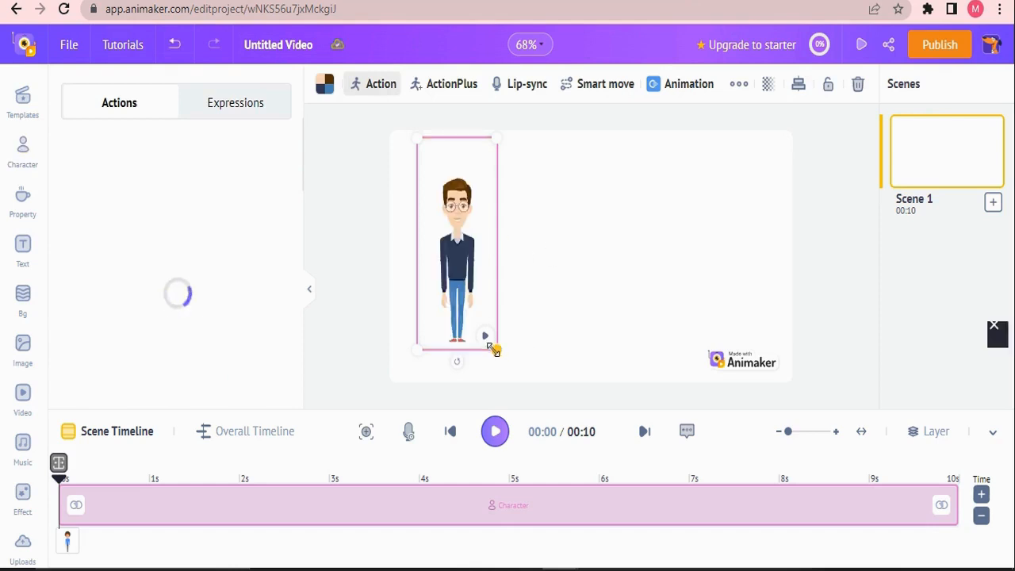
# Step: Enlarge the character until its lower legs extend past the scene's bottom edge, and shift it slightly toward the scene's left edge
pyautogui.moveTo(495, 351); pyautogui.dragTo(527, 358)
pyautogui.moveTo(526, 135); pyautogui.dragTo(546, 114)
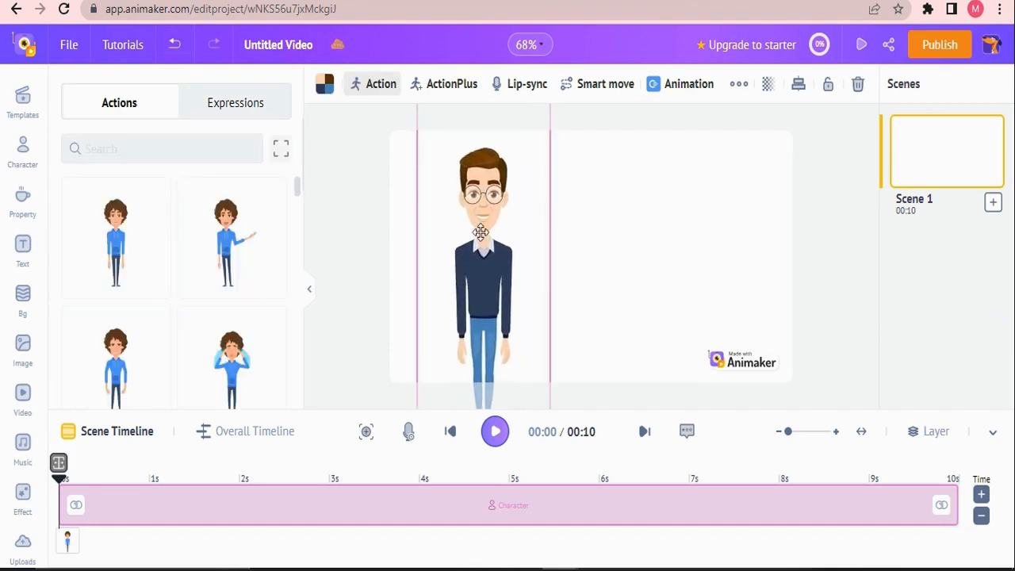
pyautogui.moveTo(481, 231); pyautogui.dragTo(470, 237)
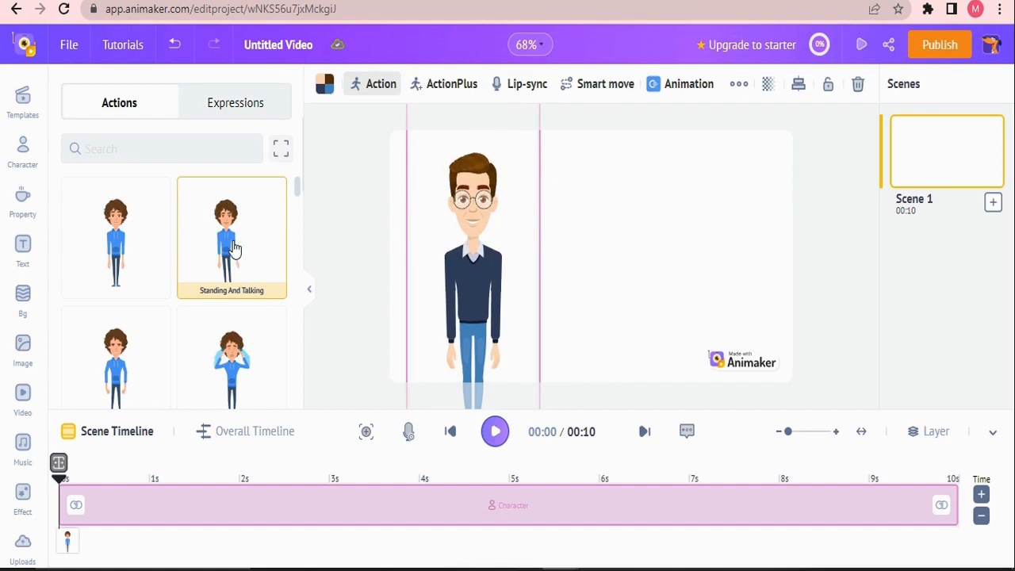
# Step: Apply the Standing And Talking action and the POP LEFT enter animation to the character
pyautogui.click(234, 249)
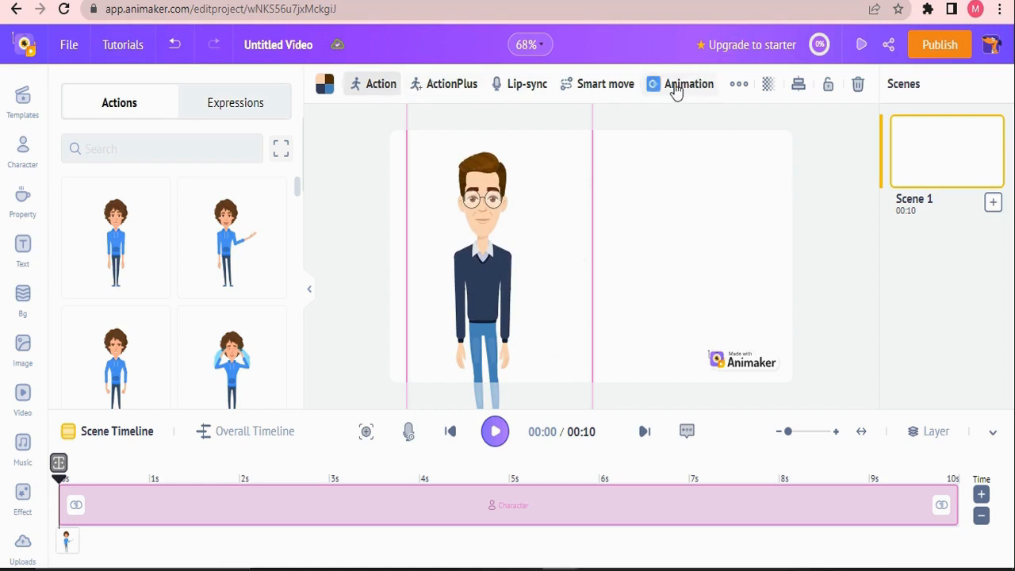
pyautogui.click(670, 92)
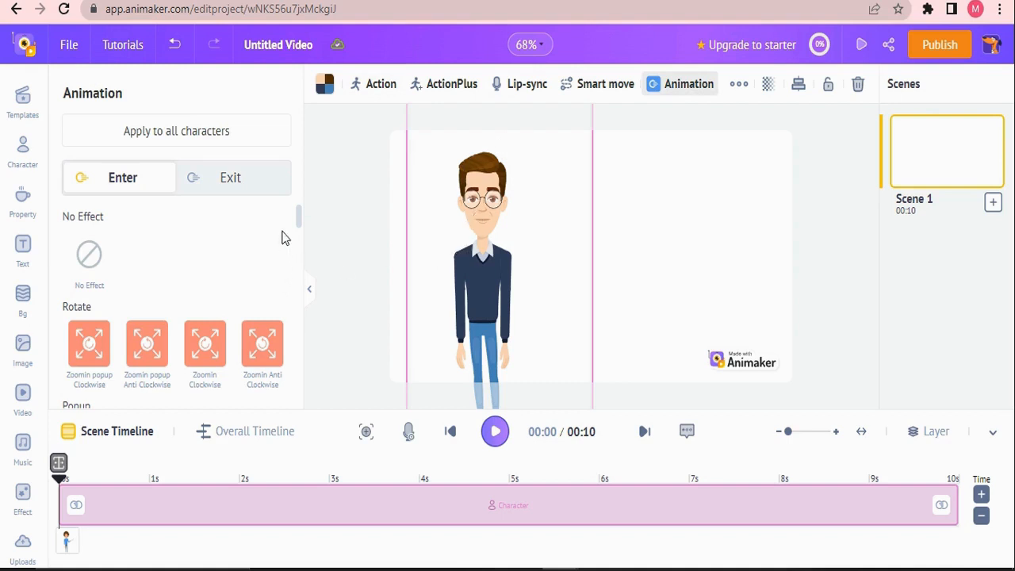
pyautogui.moveTo(299, 221); pyautogui.dragTo(309, 247)
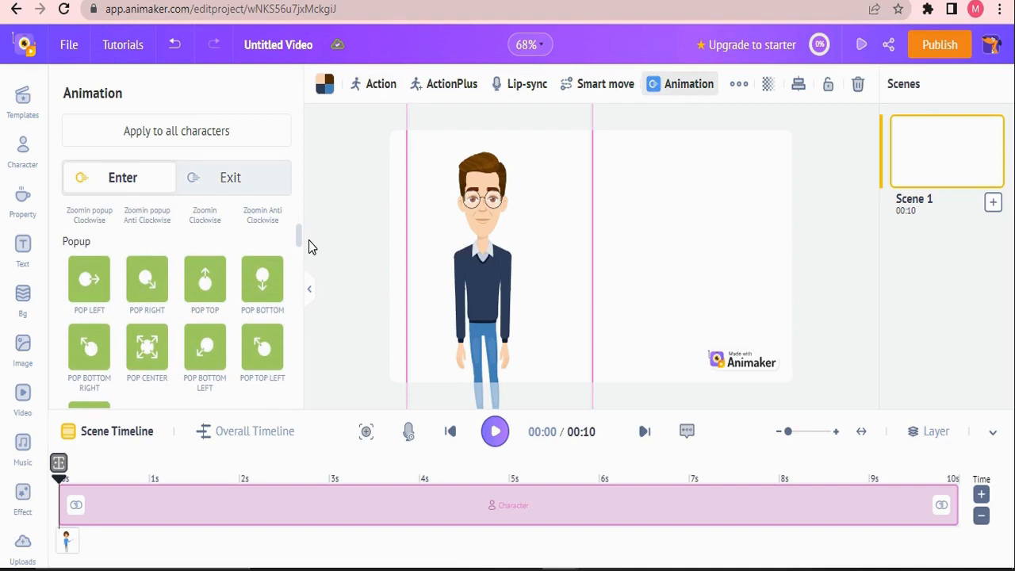
pyautogui.click(102, 274)
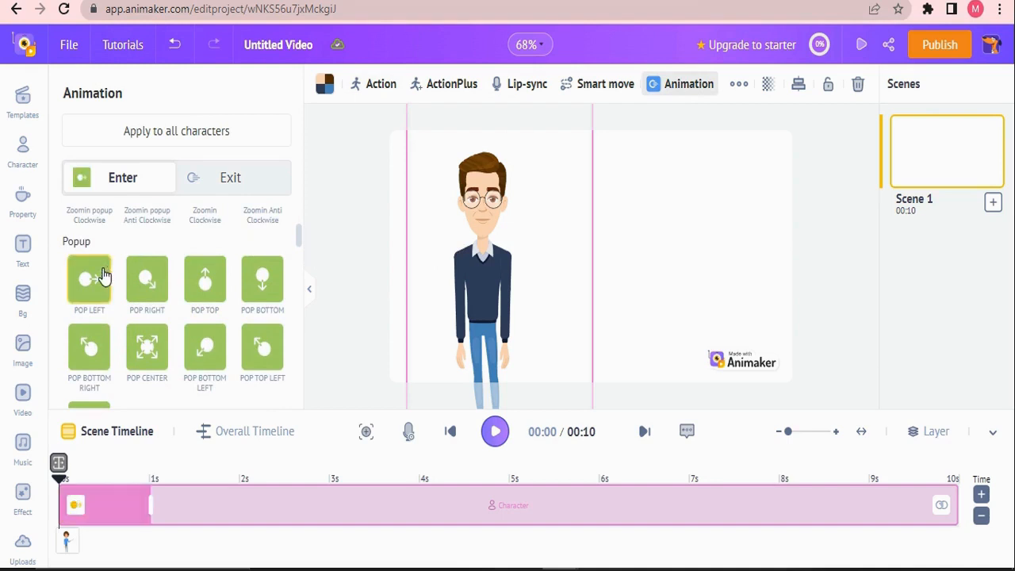
pyautogui.click(360, 292)
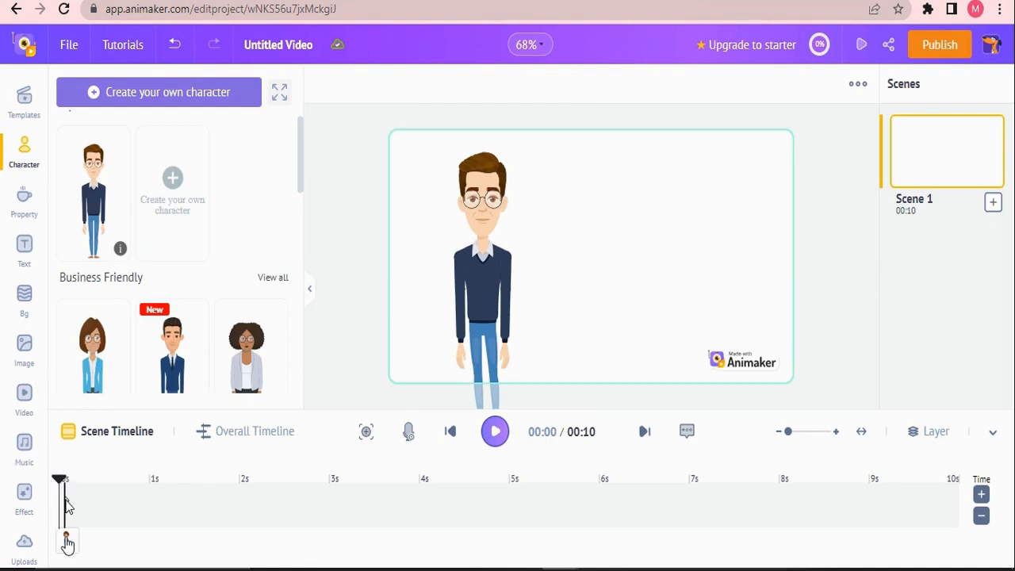
# Step: Make the character's timeline clip start at 0.6 s, then preview the scene from the beginning and pause it
pyautogui.moveTo(67, 543); pyautogui.dragTo(77, 543)
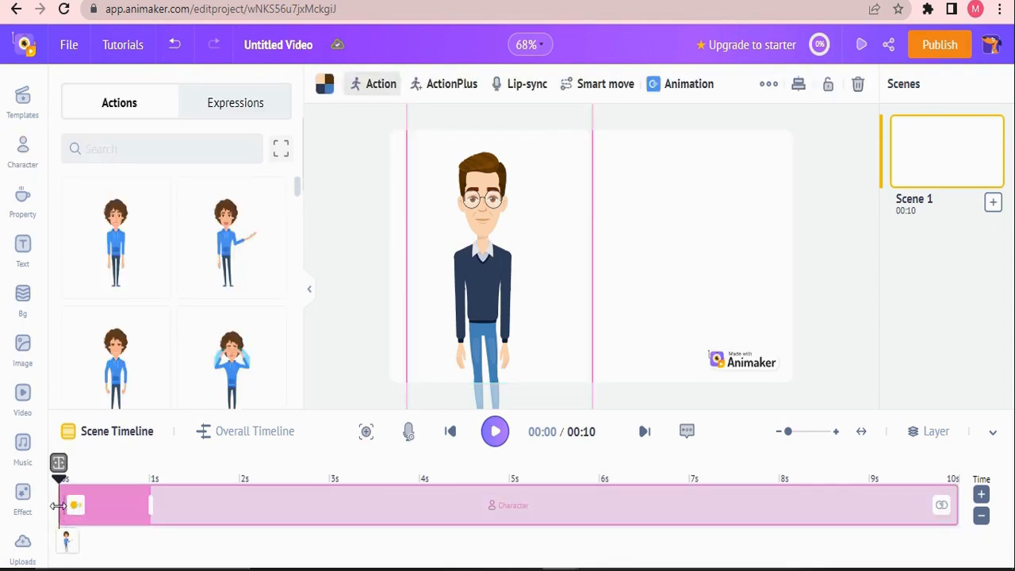
pyautogui.moveTo(57, 505); pyautogui.dragTo(113, 508)
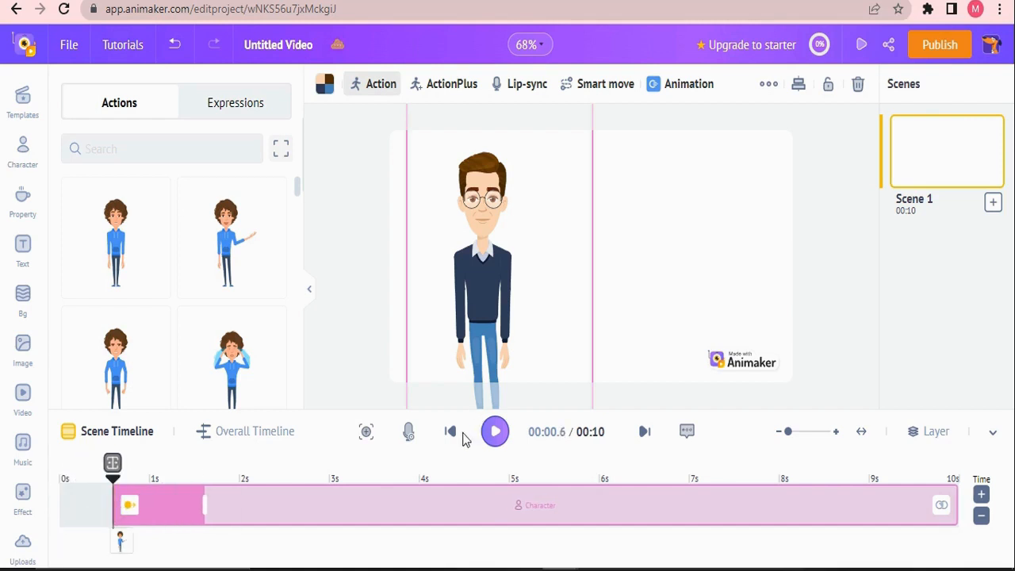
pyautogui.click(453, 432)
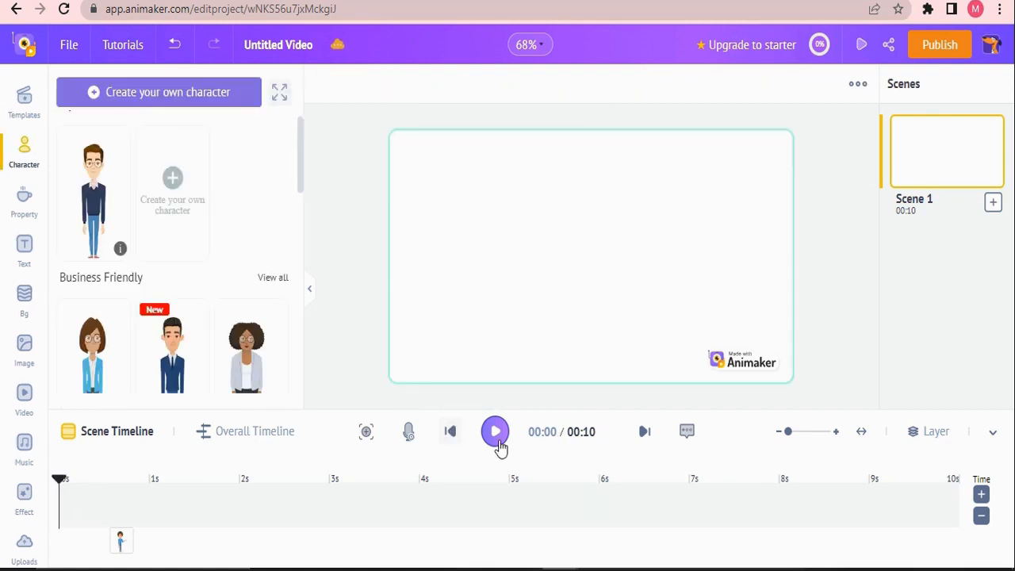
pyautogui.click(496, 432)
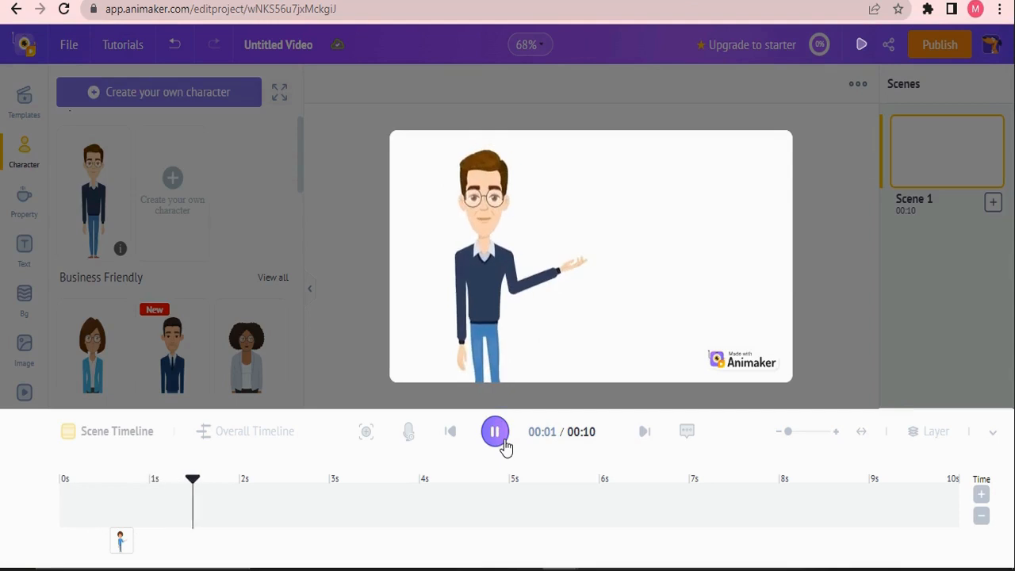
pyautogui.click(502, 443)
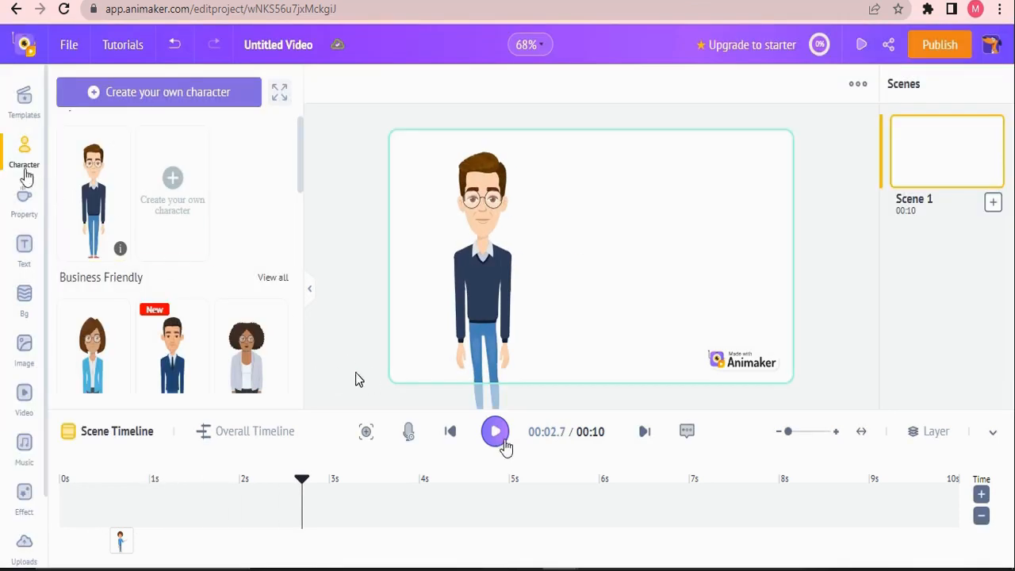
# Step: Set the Education classroom background with the green chalkboard as Scene 1's background
pyautogui.click(26, 308)
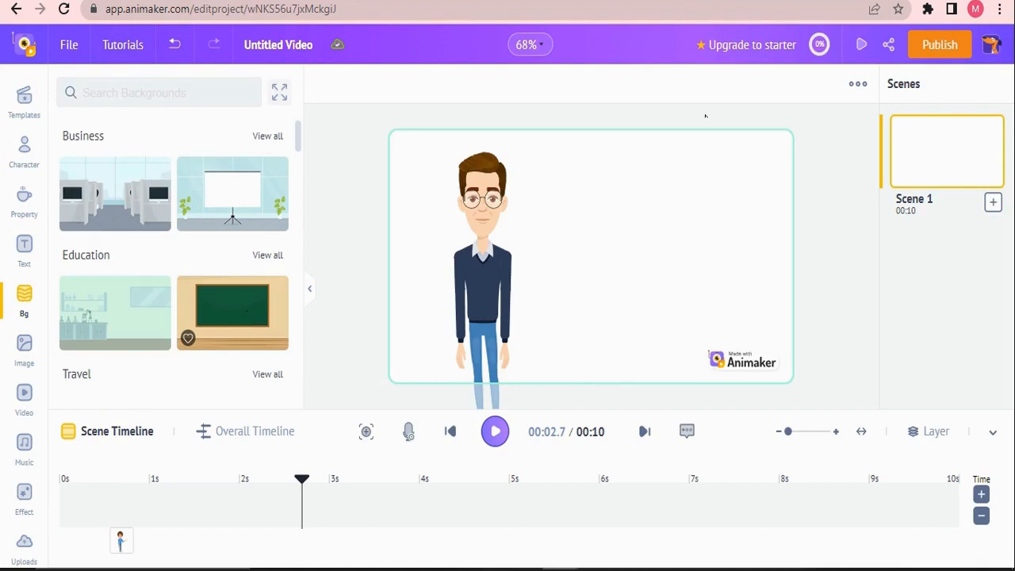
pyautogui.click(249, 320)
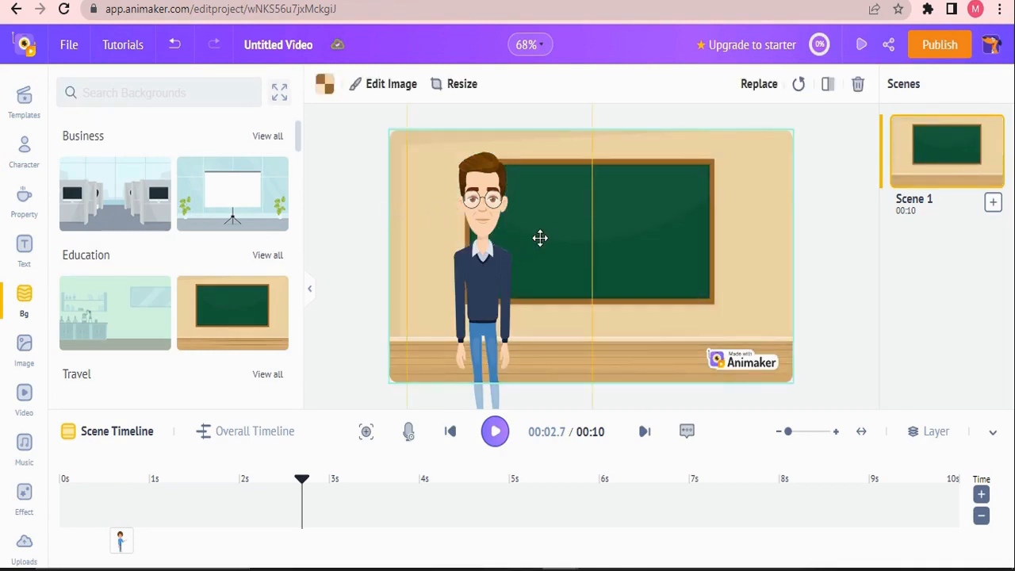
pyautogui.click(645, 229)
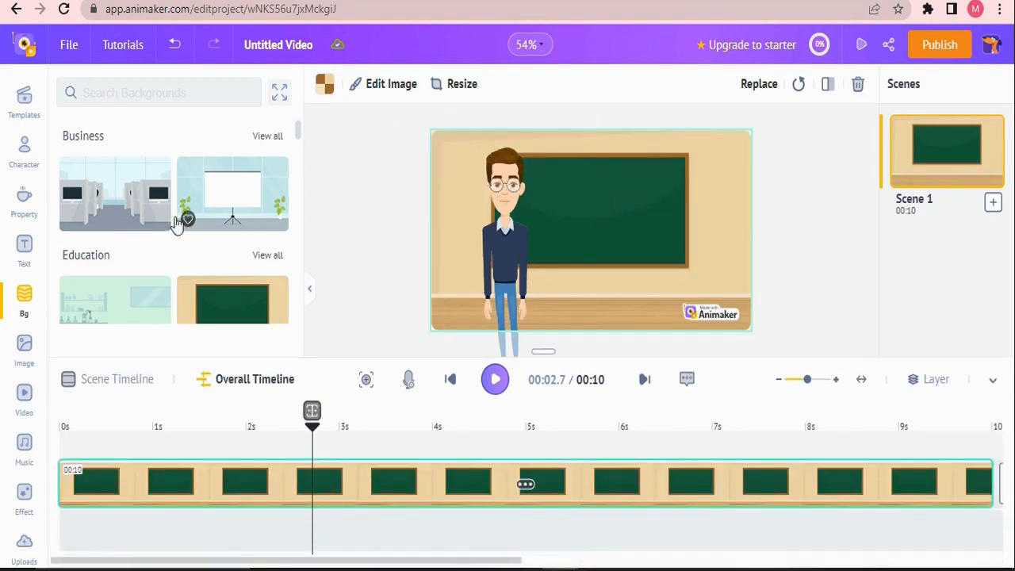
# Step: Add the THINK/DIFFERENT text template to the scene
pyautogui.click(20, 251)
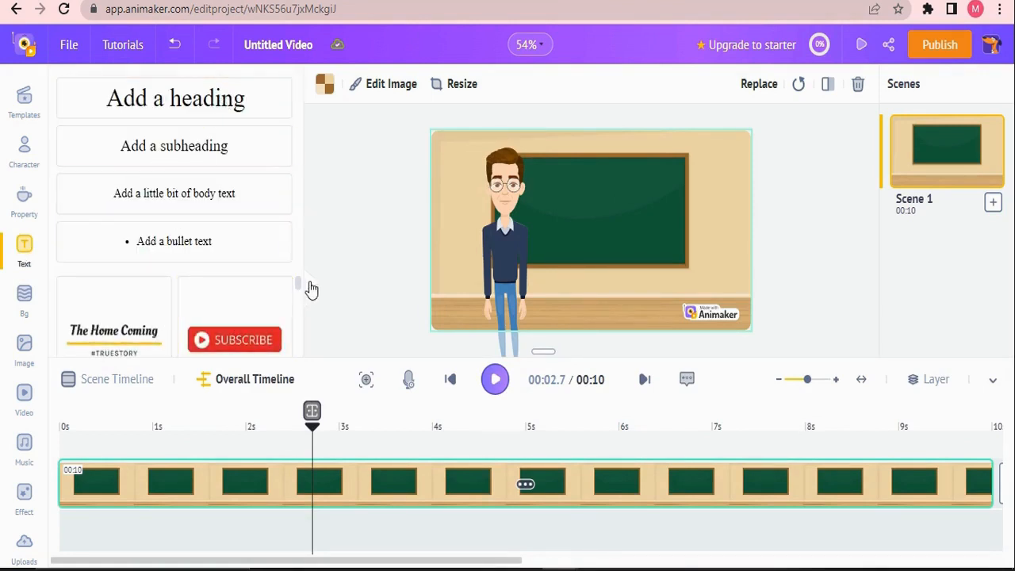
pyautogui.scroll(-3, 304, 287)
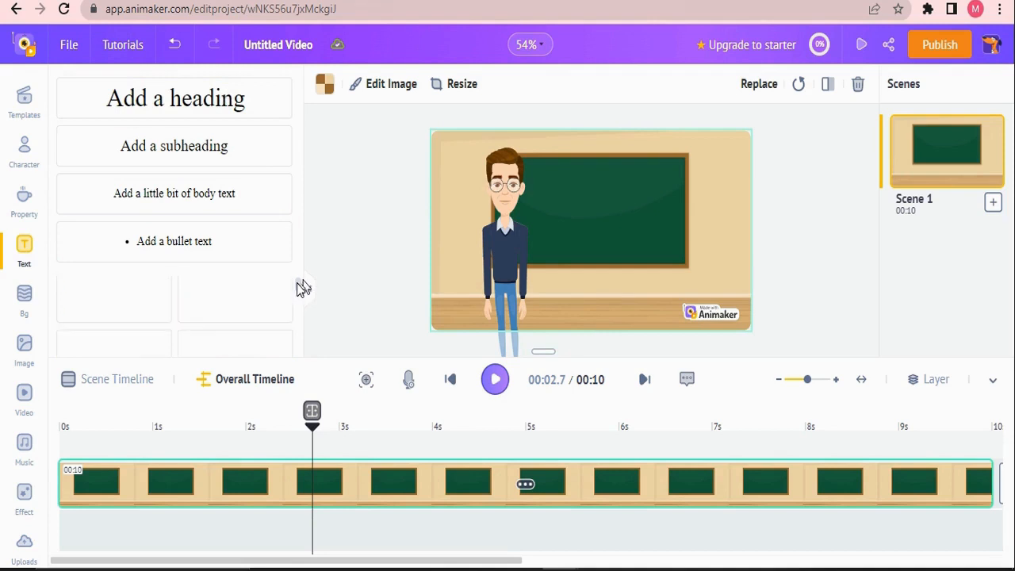
pyautogui.scroll(-1, 303, 286)
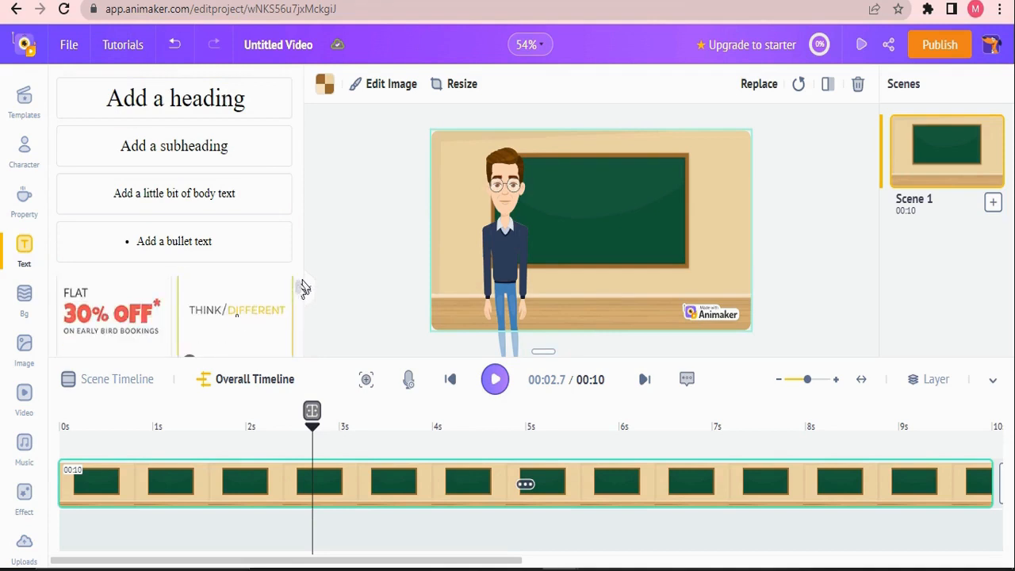
pyautogui.click(238, 316)
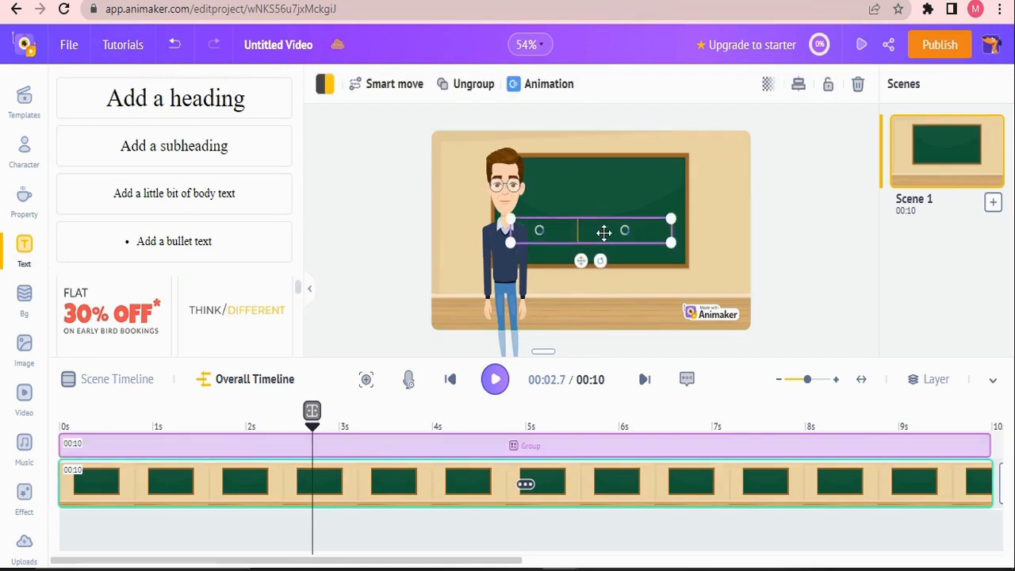
# Step: Recolor the word THINK in the text group to a very light grey from the default colors
pyautogui.doubleClick(555, 231)
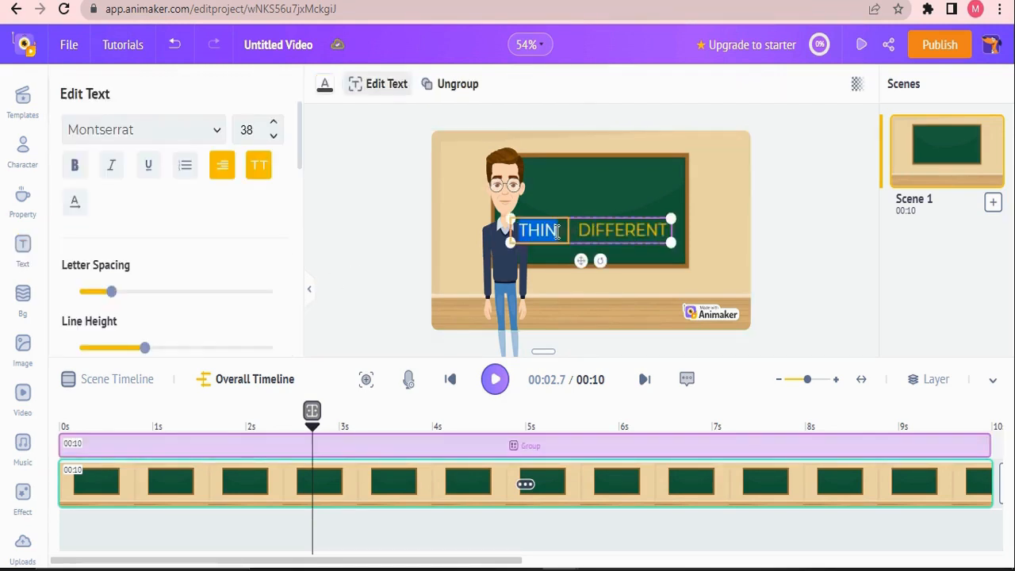
pyautogui.click(382, 91)
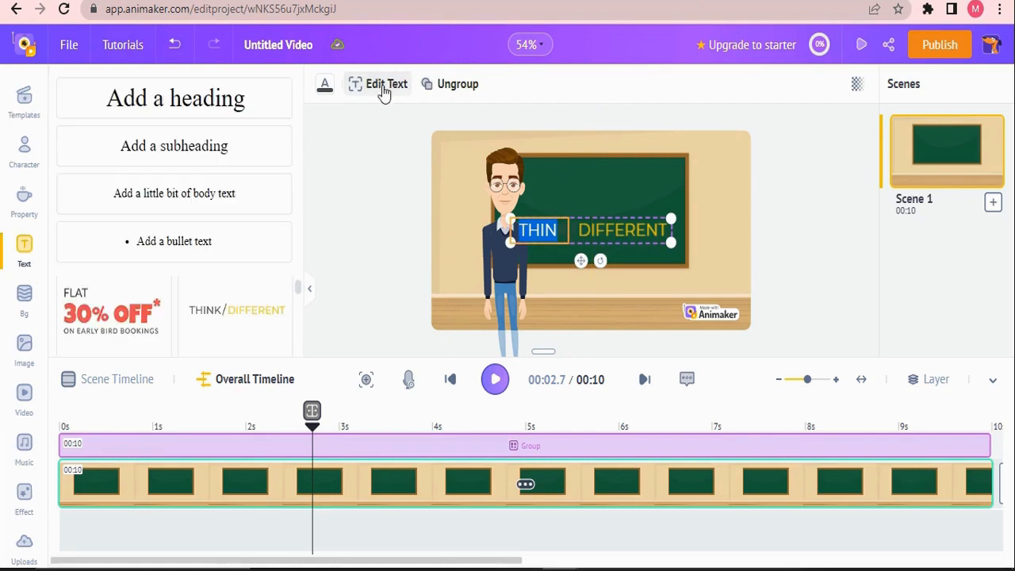
pyautogui.click(324, 86)
pyautogui.click(193, 343)
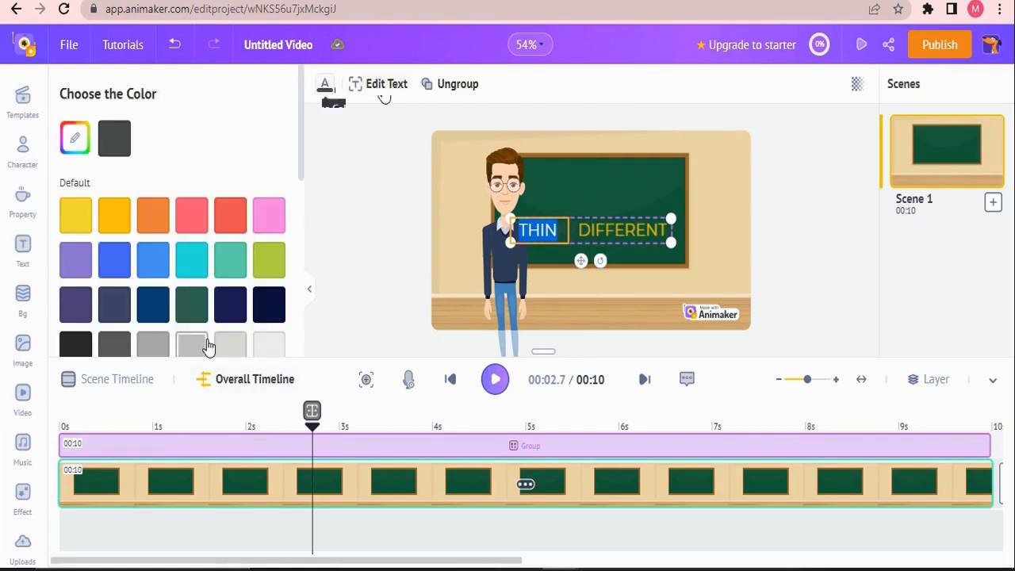
pyautogui.click(229, 345)
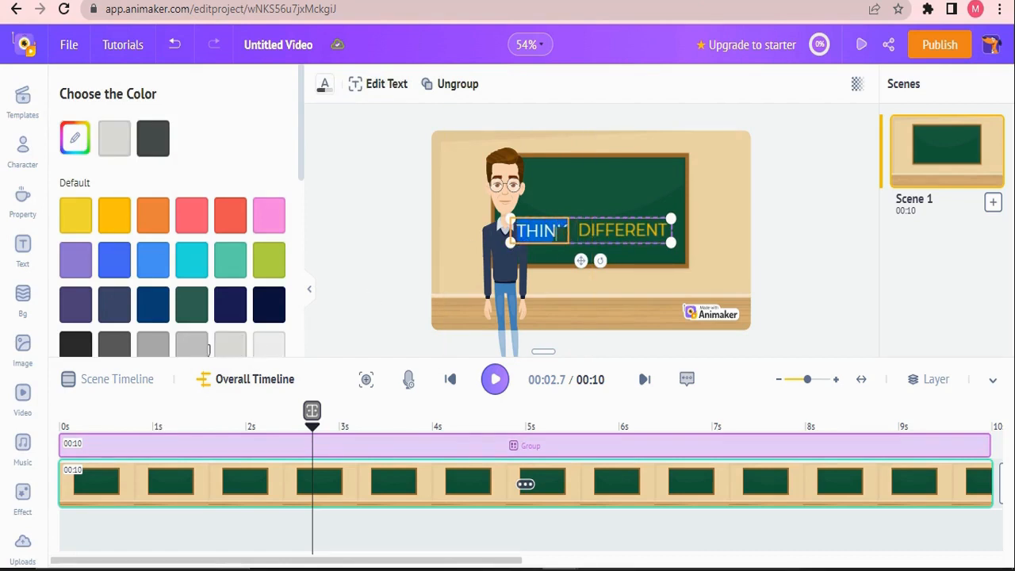
pyautogui.click(267, 346)
pyautogui.click(626, 183)
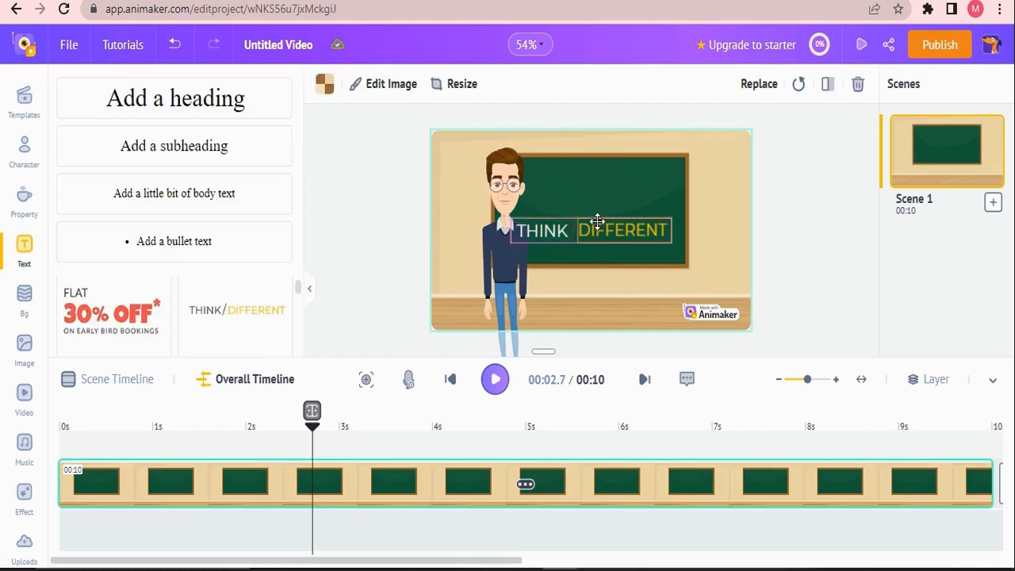
# Step: Shrink the THINK DIFFERENT text group and center it across the upper part of the chalkboard
pyautogui.moveTo(581, 231); pyautogui.dragTo(596, 192)
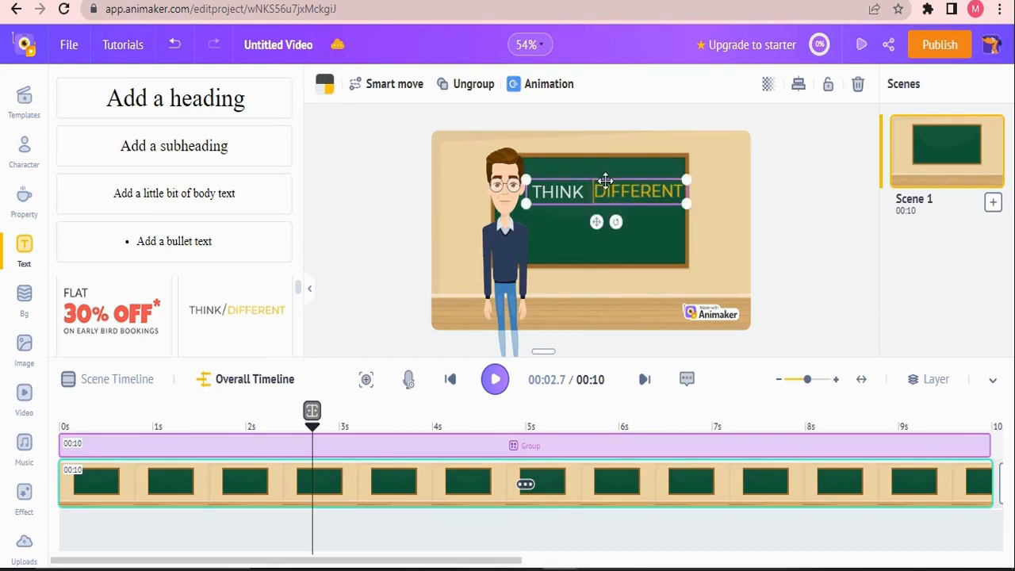
pyautogui.moveTo(525, 203); pyautogui.dragTo(555, 207)
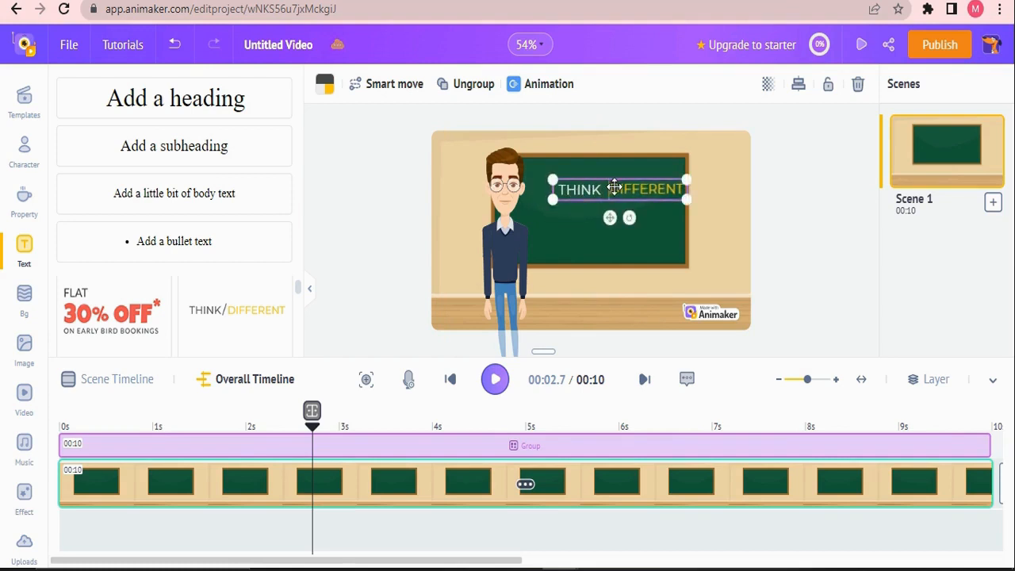
pyautogui.moveTo(618, 193); pyautogui.dragTo(604, 193)
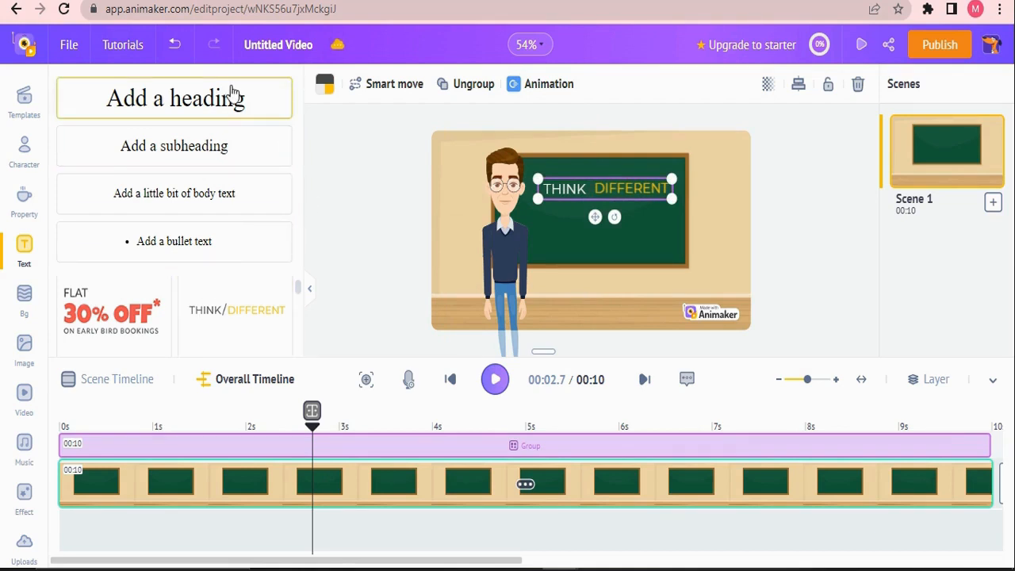
# Step: Add a subheading reading "with" in light grey and place it centered just below THINK DIFFERENT
pyautogui.click(210, 155)
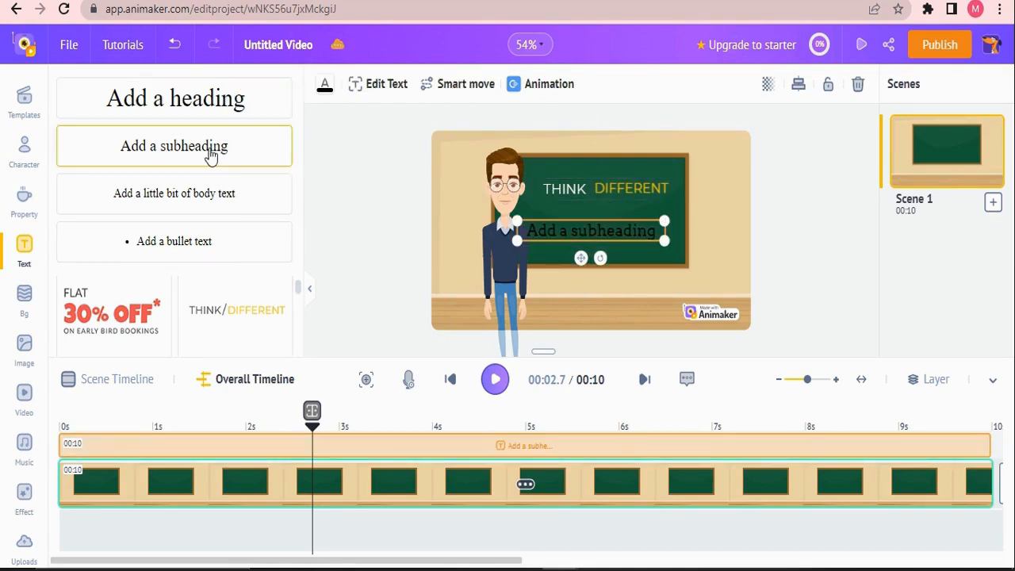
pyautogui.doubleClick(566, 232)
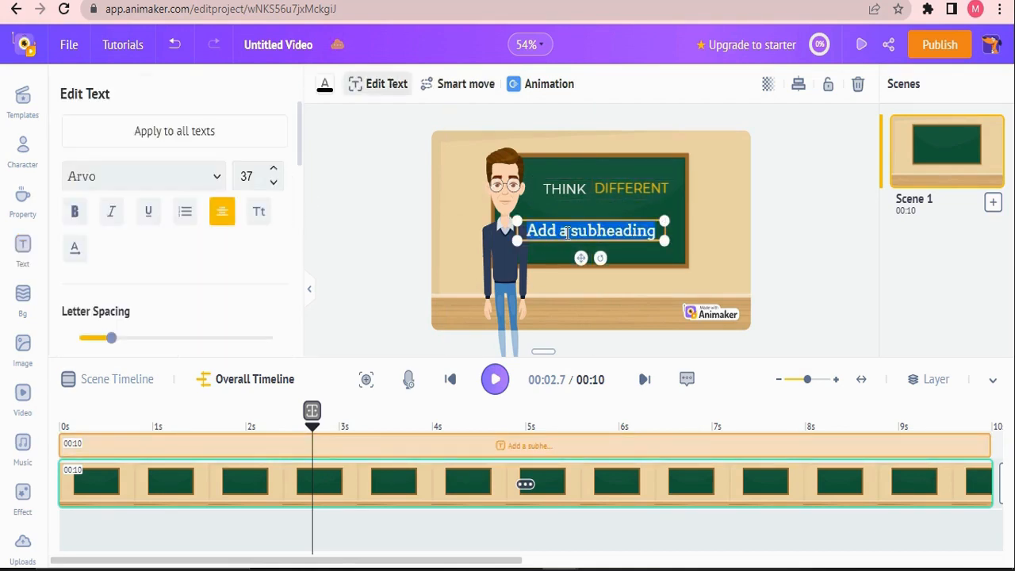
pyautogui.write('With')
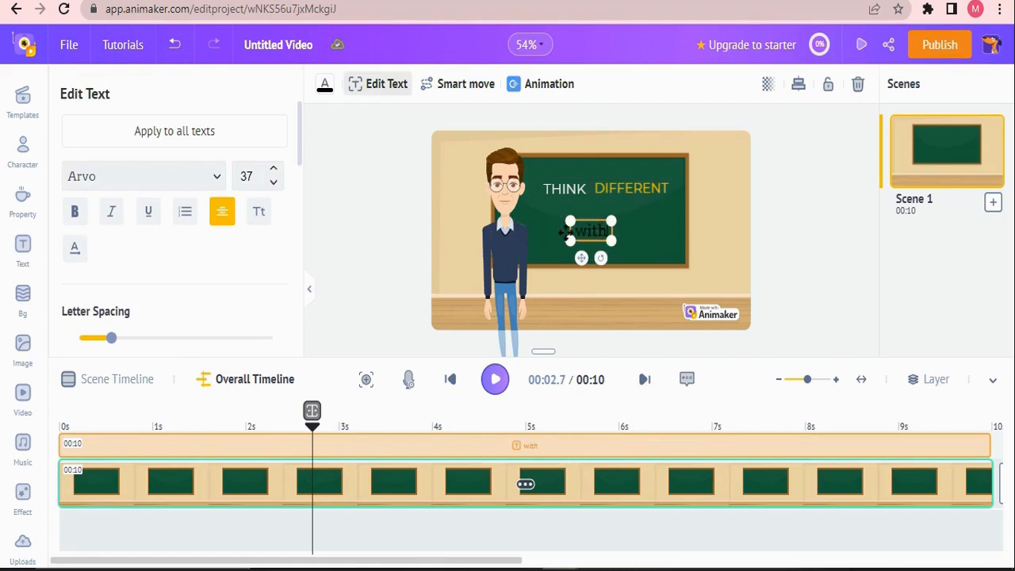
pyautogui.click(325, 87)
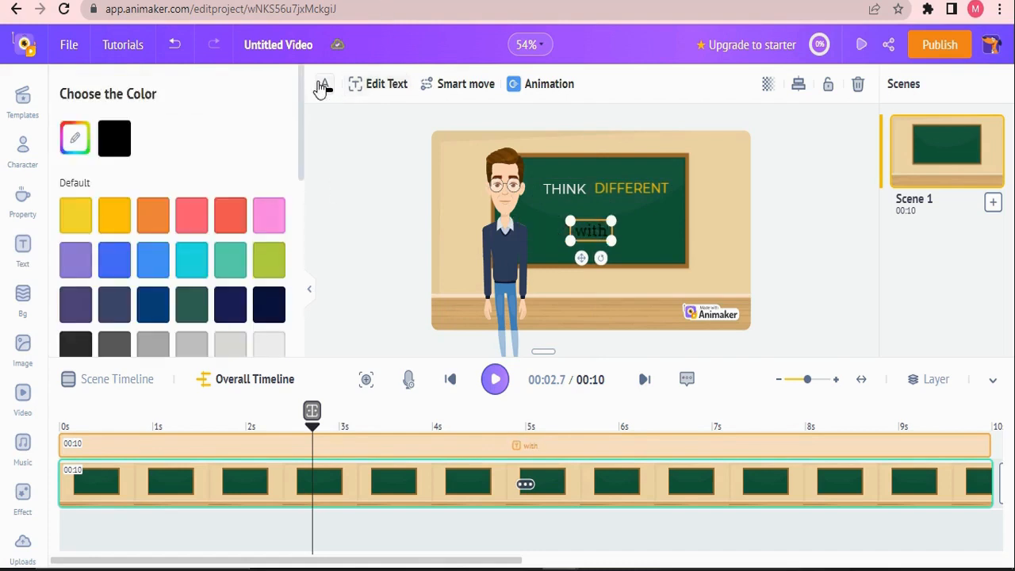
pyautogui.click(231, 346)
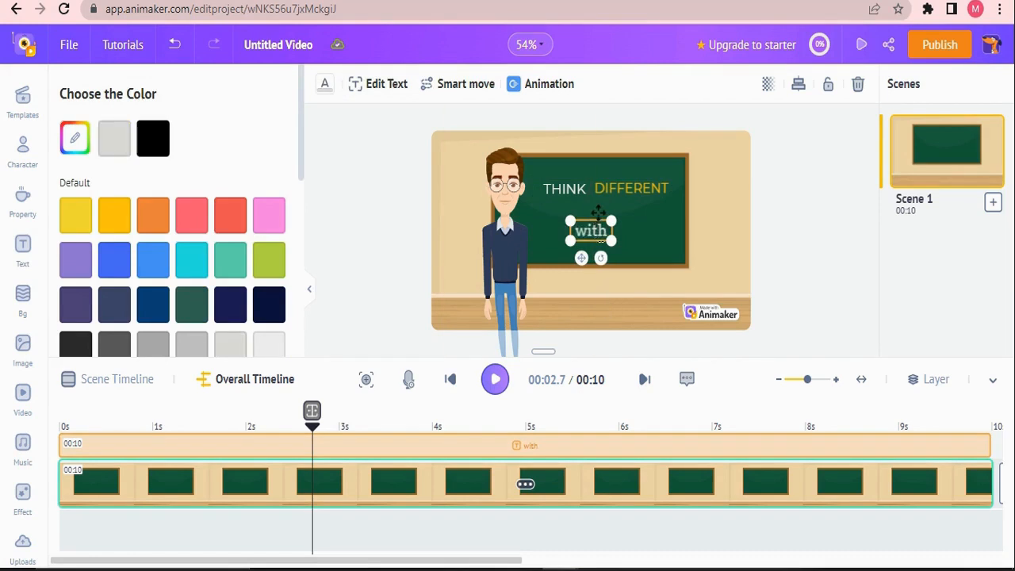
pyautogui.moveTo(600, 223); pyautogui.dragTo(605, 199)
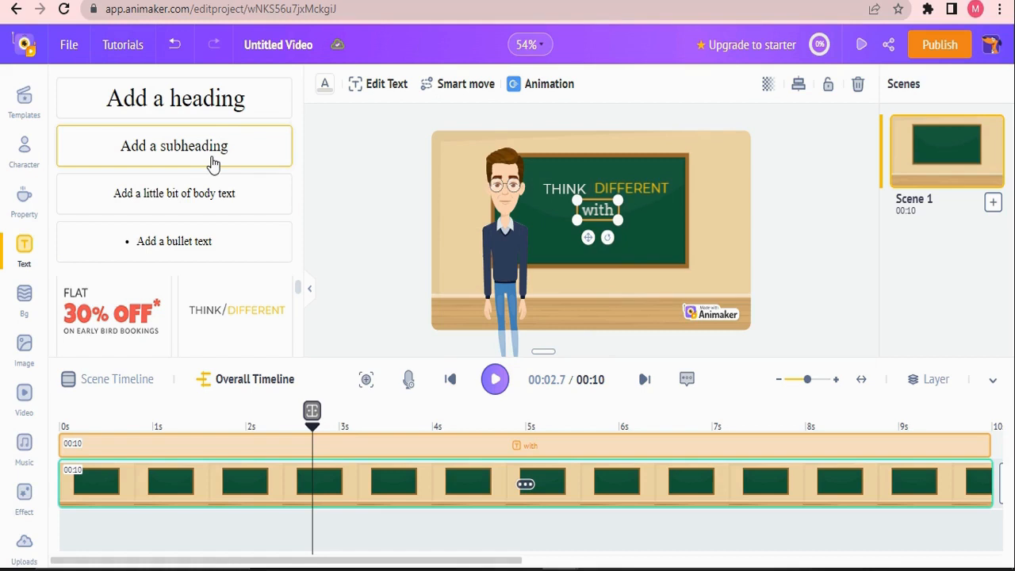
# Step: Add another subheading reading "ME!" below "with" and color it yellow
pyautogui.click(213, 163)
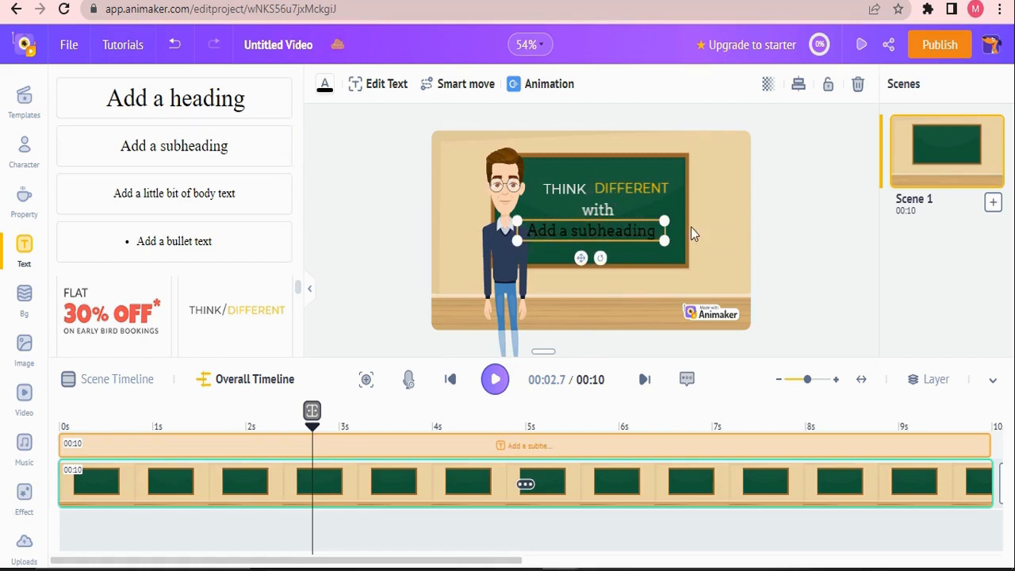
pyautogui.doubleClick(634, 233)
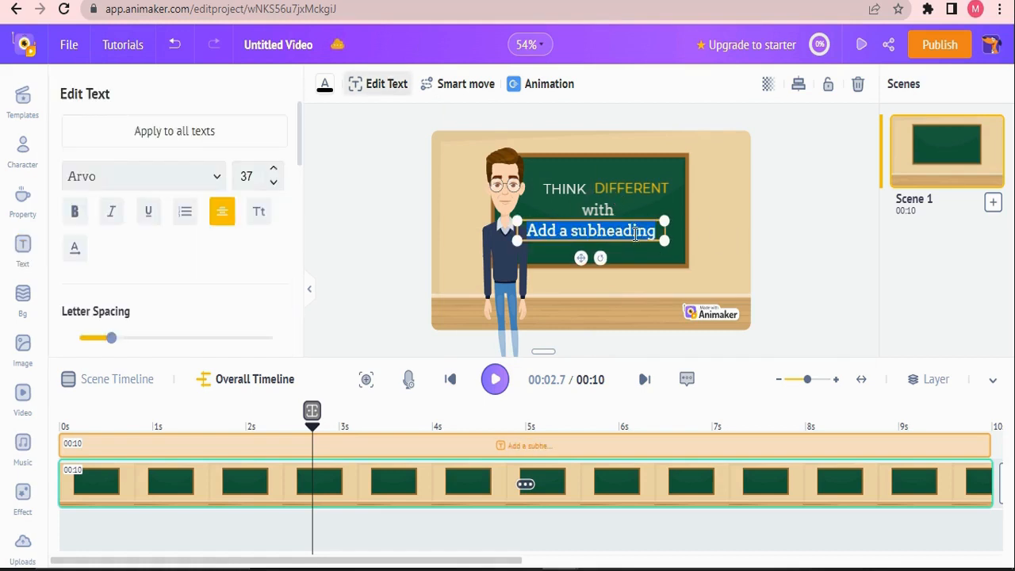
pyautogui.write('ME')
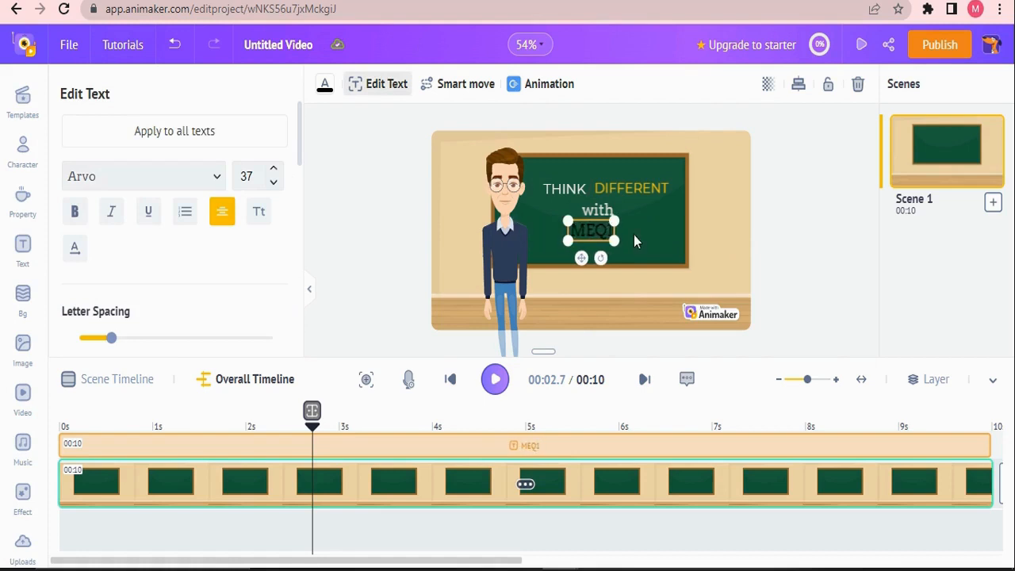
pyautogui.write('!')
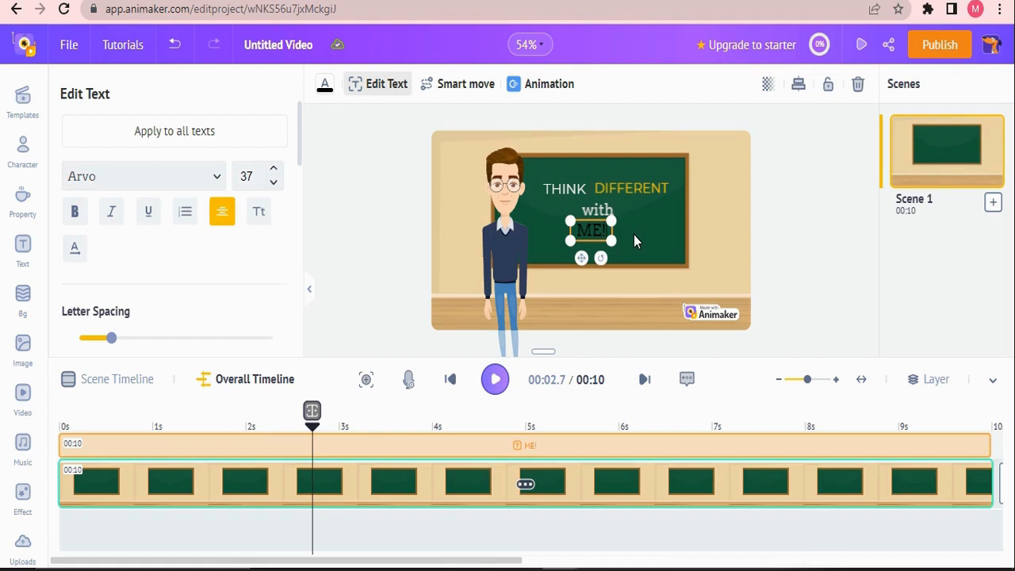
pyautogui.click(324, 84)
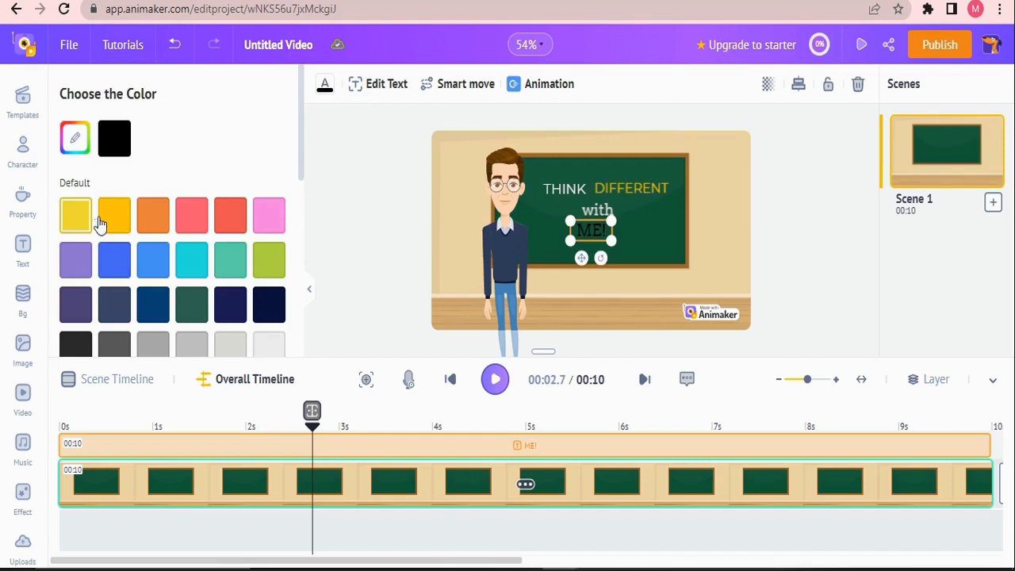
pyautogui.click(65, 227)
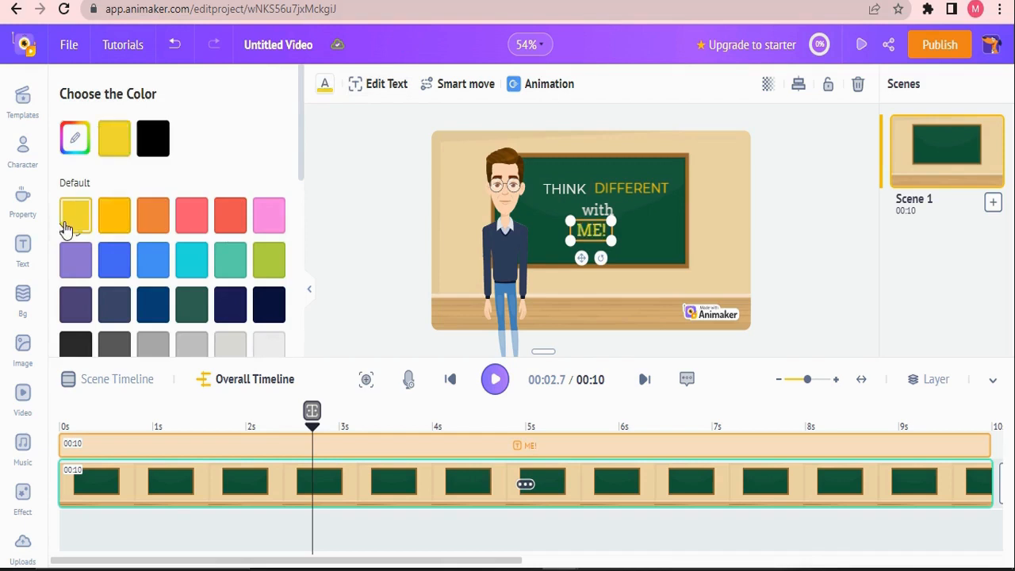
# Step: Make the "ME!" text bold at font size 49 and center it under "with"
pyautogui.click(377, 94)
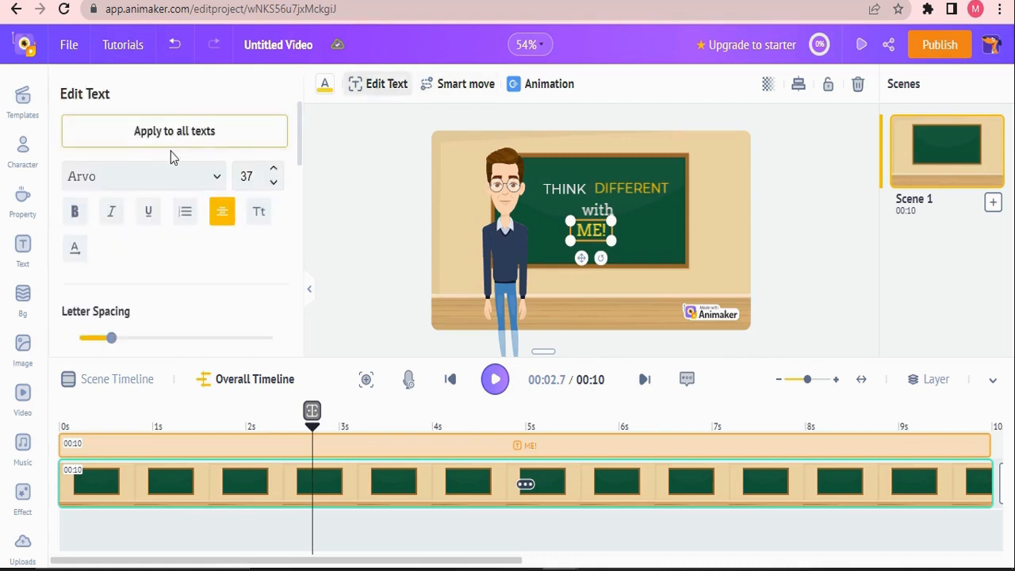
pyautogui.moveTo(111, 340)
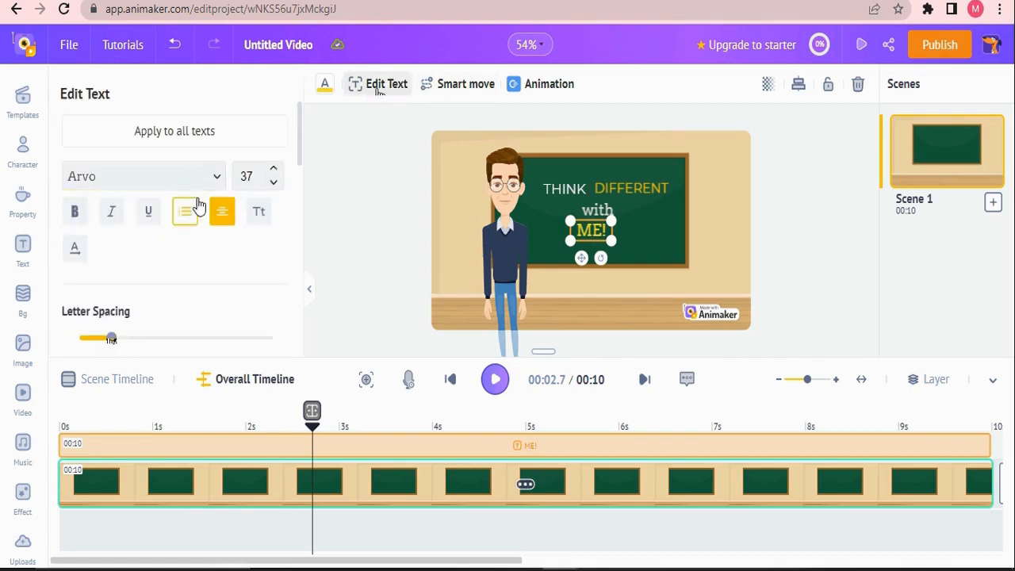
pyautogui.click(274, 171)
pyautogui.click(273, 172)
pyautogui.click(274, 171)
pyautogui.click(273, 172)
pyautogui.click(274, 171)
pyautogui.click(274, 171)
pyautogui.click(273, 171)
pyautogui.click(273, 171)
pyautogui.click(273, 171)
pyautogui.click(274, 171)
pyautogui.click(273, 171)
pyautogui.click(274, 171)
pyautogui.click(75, 211)
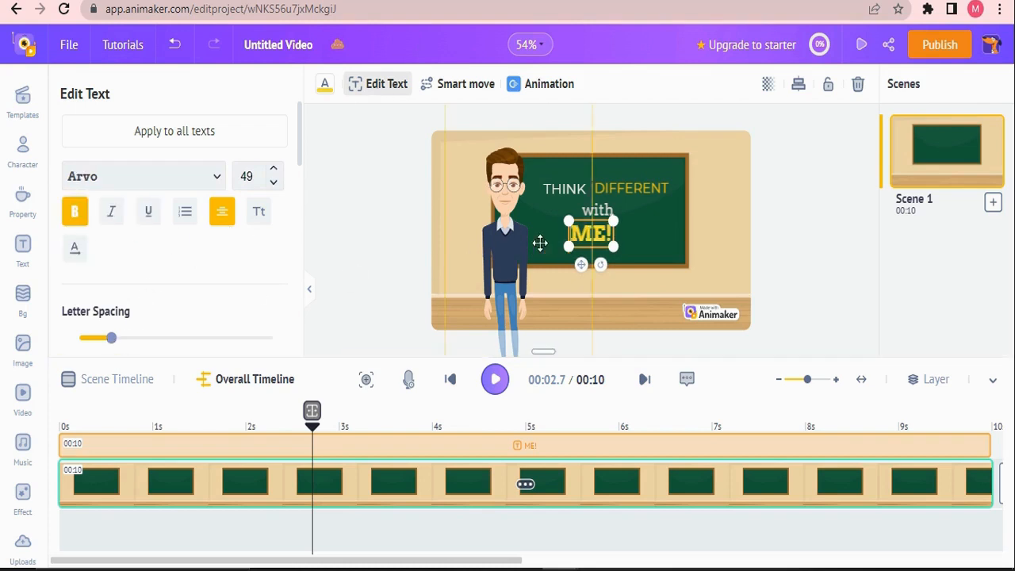
pyautogui.moveTo(600, 218); pyautogui.dragTo(608, 219)
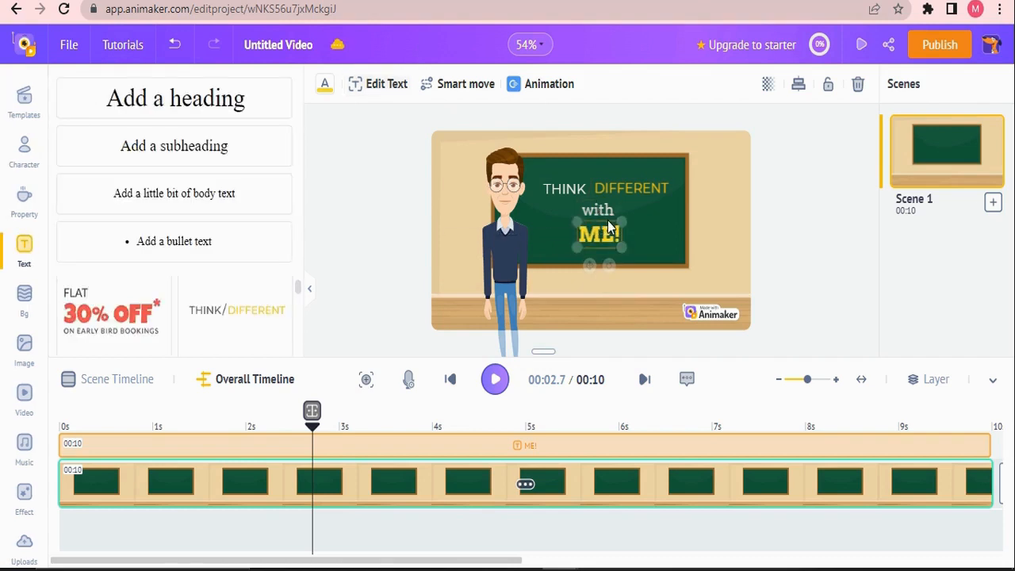
pyautogui.click(665, 215)
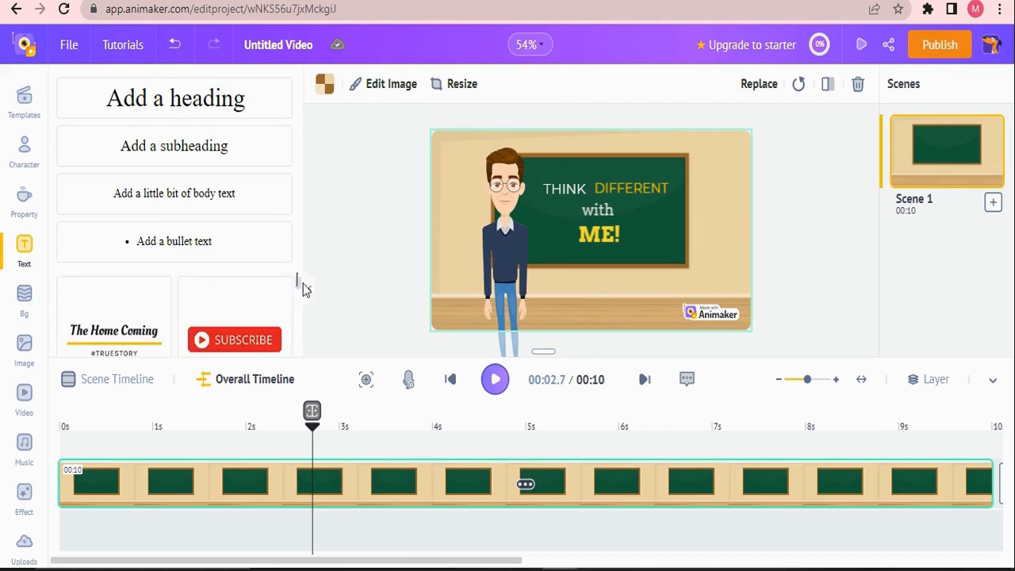
# Step: Add the red SUBSCRIBE text template, shrink it and place it in the chalkboard's lower right corner
pyautogui.moveTo(289, 294); pyautogui.dragTo(678, 302)
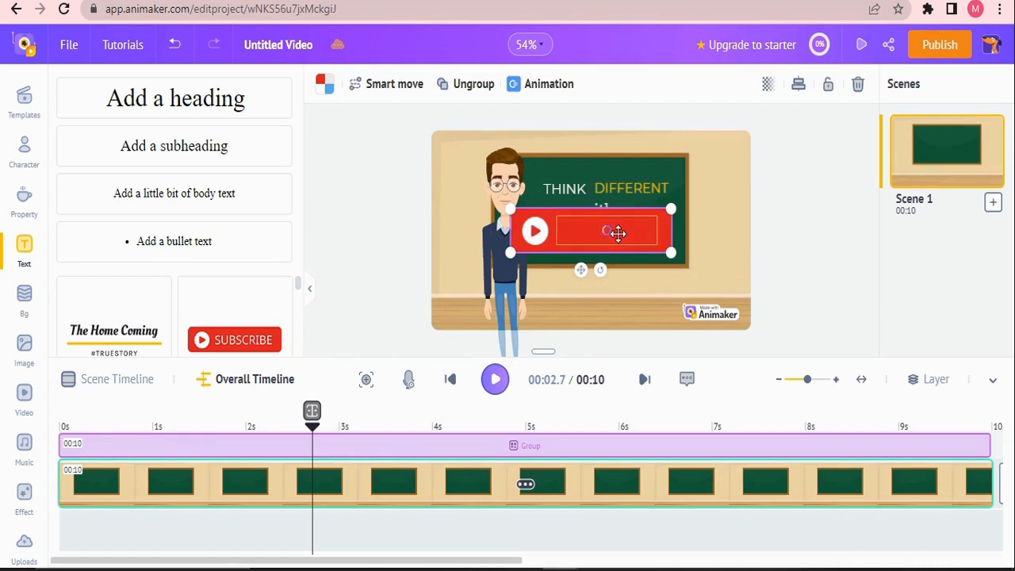
pyautogui.moveTo(509, 253); pyautogui.dragTo(646, 259)
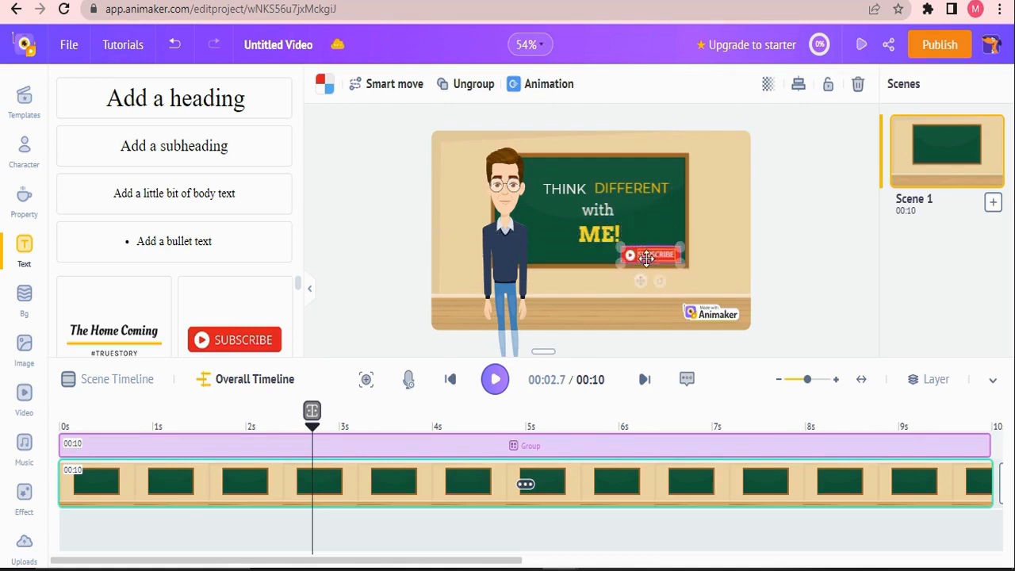
pyautogui.click(722, 224)
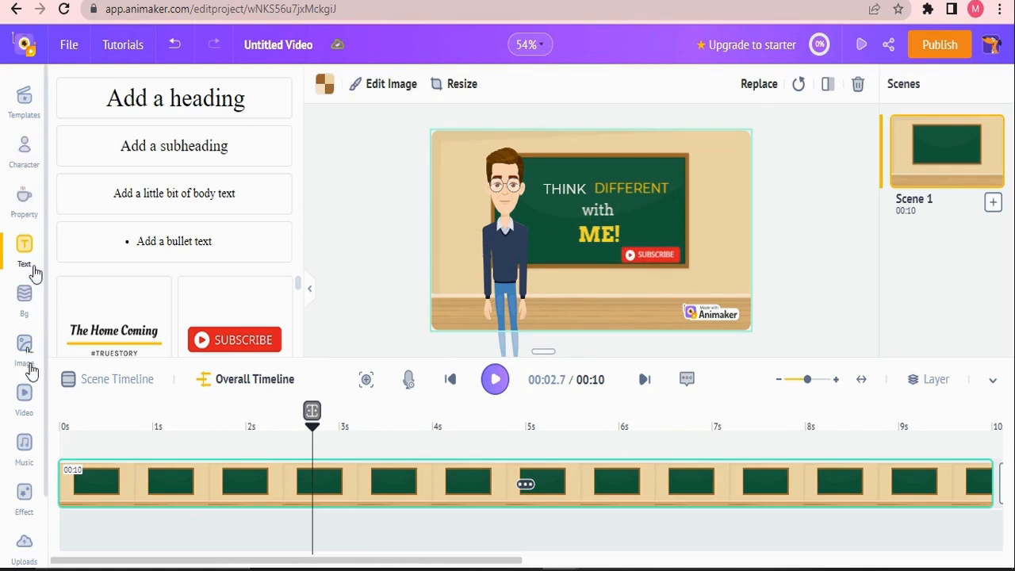
# Step: Upload the DailyGuidePro logo image from the Downloads folder to the project files
pyautogui.click(24, 547)
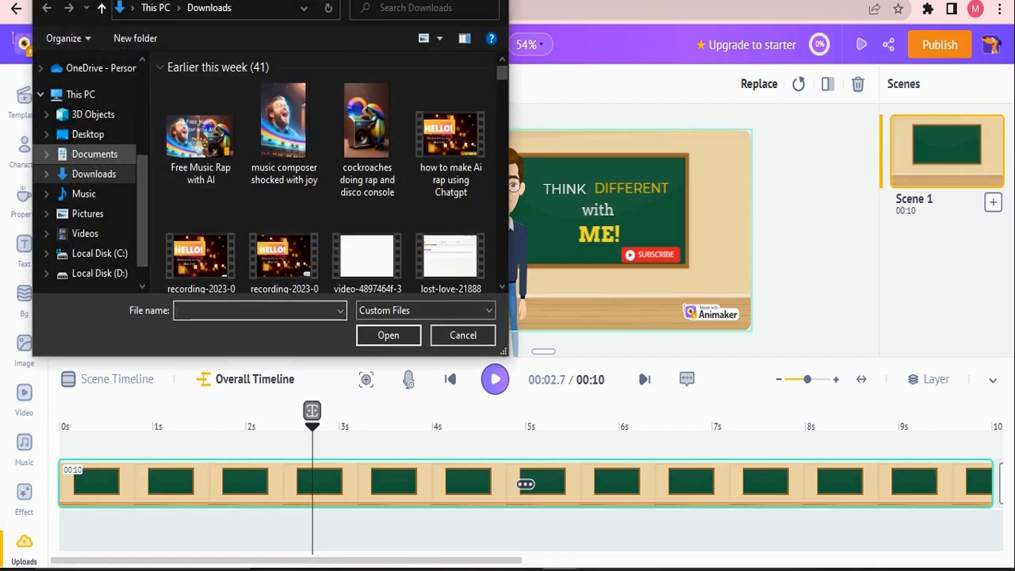
pyautogui.click(111, 154)
pyautogui.click(104, 179)
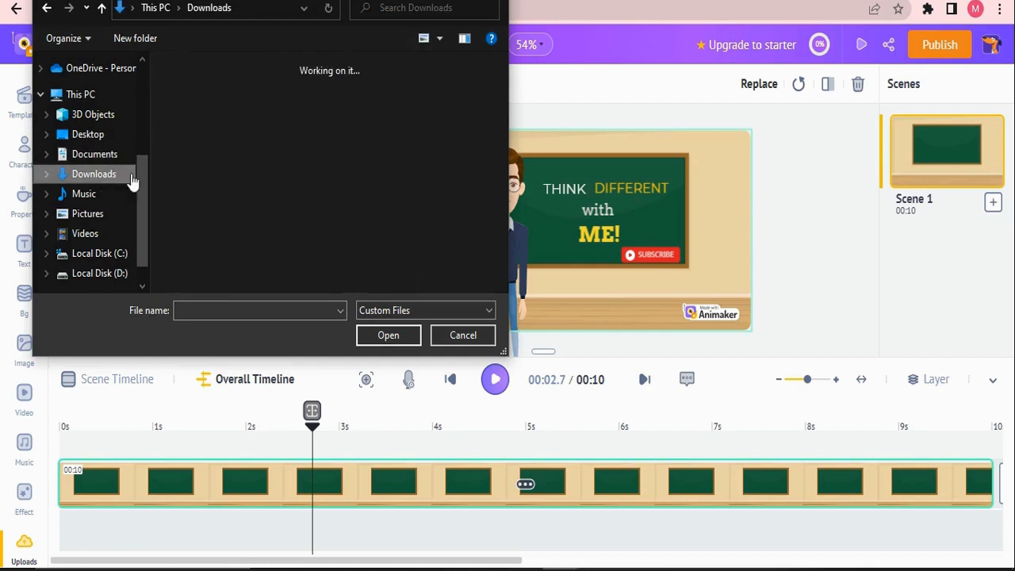
pyautogui.moveTo(502, 77); pyautogui.dragTo(519, 236)
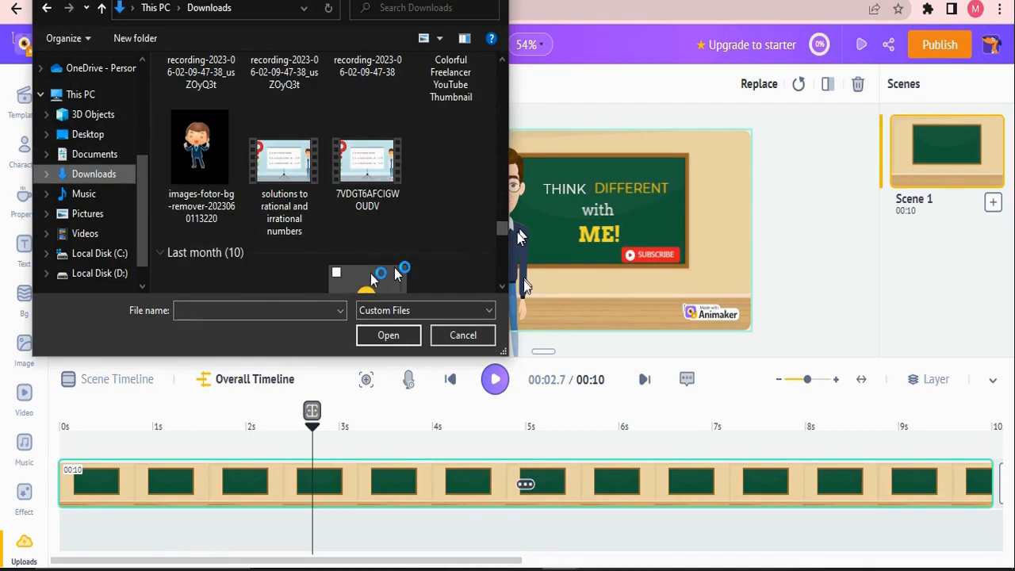
pyautogui.click(391, 347)
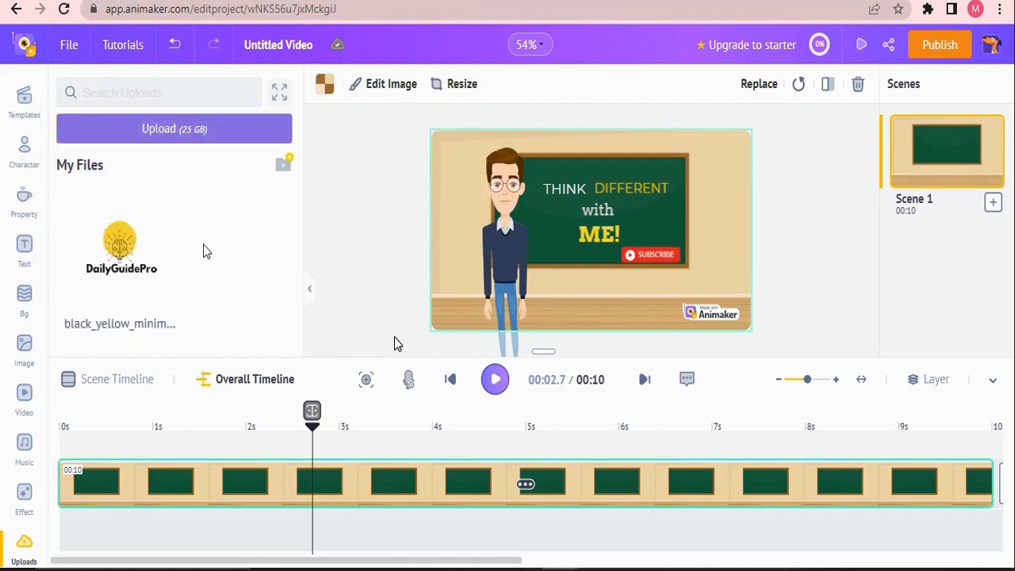
# Step: Add the uploaded DailyGuidePro logo to the scene, shrink it and place it in the scene's upper right corner beside the chalkboard
pyautogui.moveTo(146, 252); pyautogui.dragTo(669, 212)
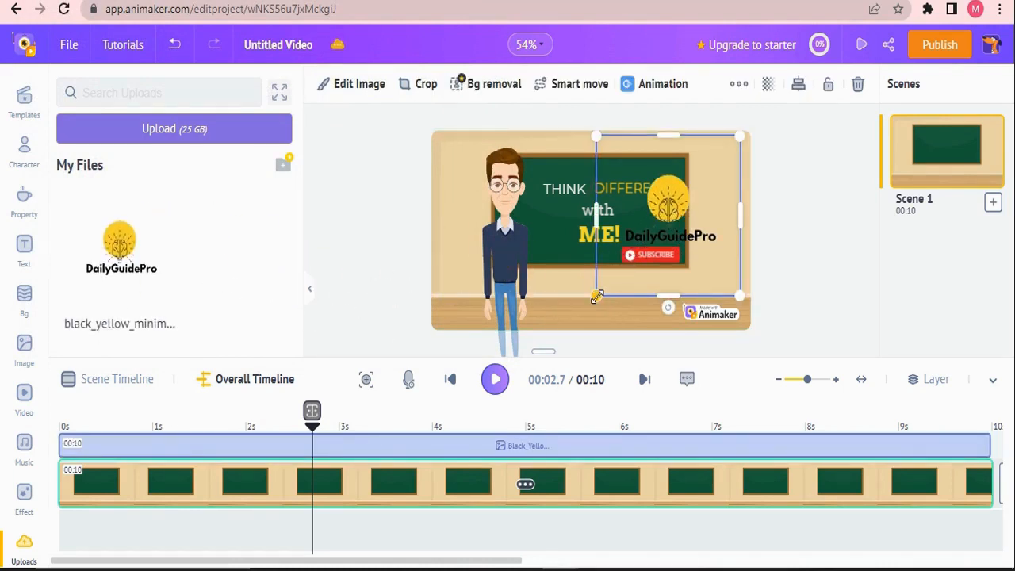
pyautogui.moveTo(596, 296); pyautogui.dragTo(678, 205)
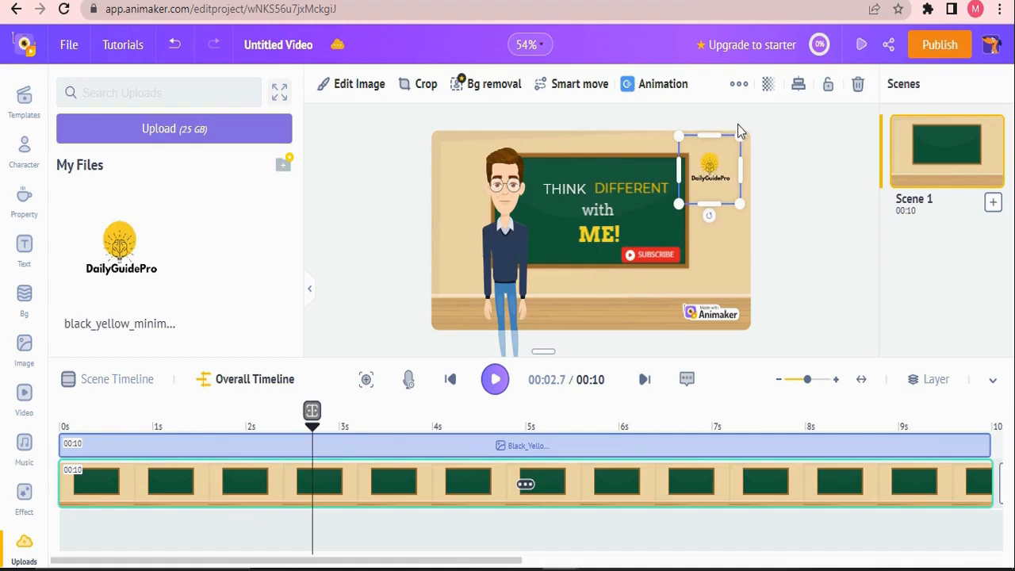
pyautogui.moveTo(711, 164); pyautogui.dragTo(722, 158)
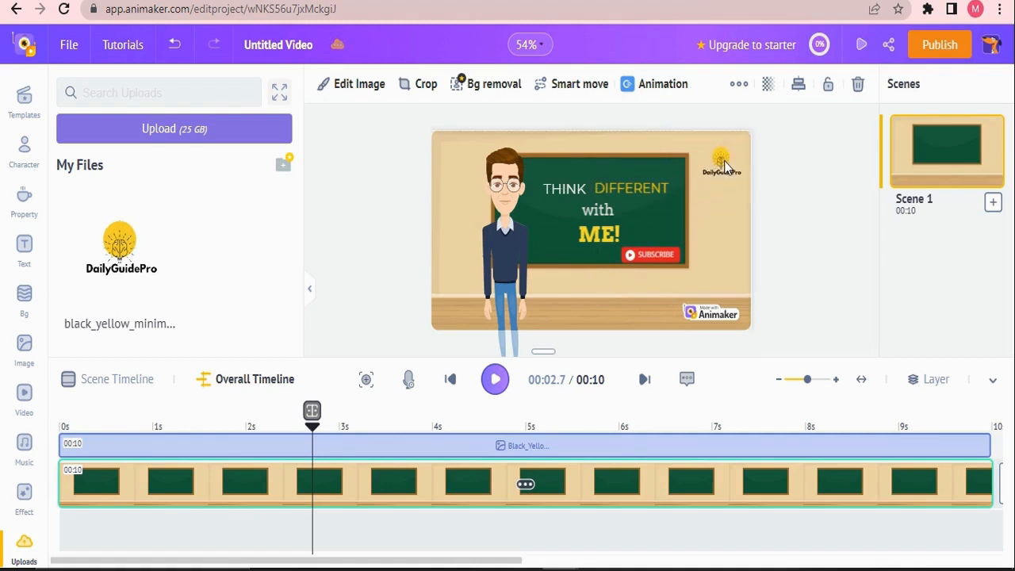
# Step: Move the red SUBSCRIBE button off the chalkboard to directly below the DailyGuidePro logo
pyautogui.click(650, 249)
pyautogui.moveTo(650, 249); pyautogui.dragTo(719, 185)
pyautogui.click(722, 257)
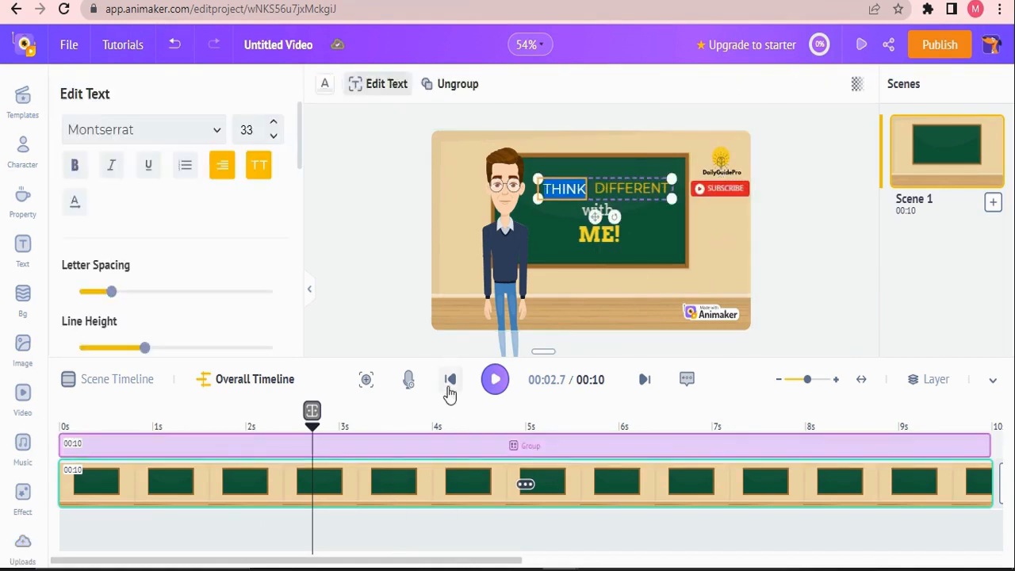
# Step: Preview the scene from its beginning and stop playback after a few seconds
pyautogui.click(449, 387)
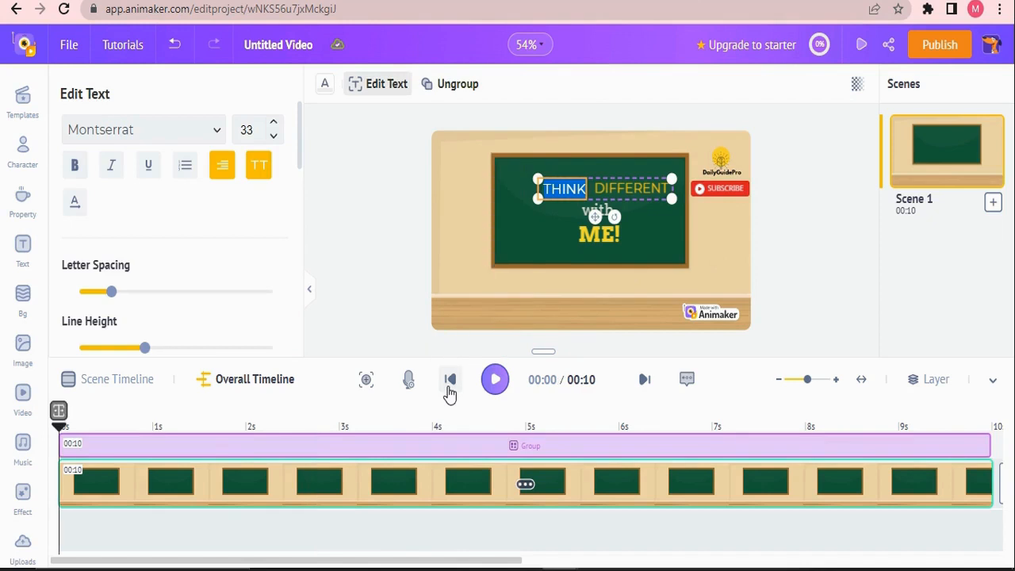
pyautogui.click(495, 387)
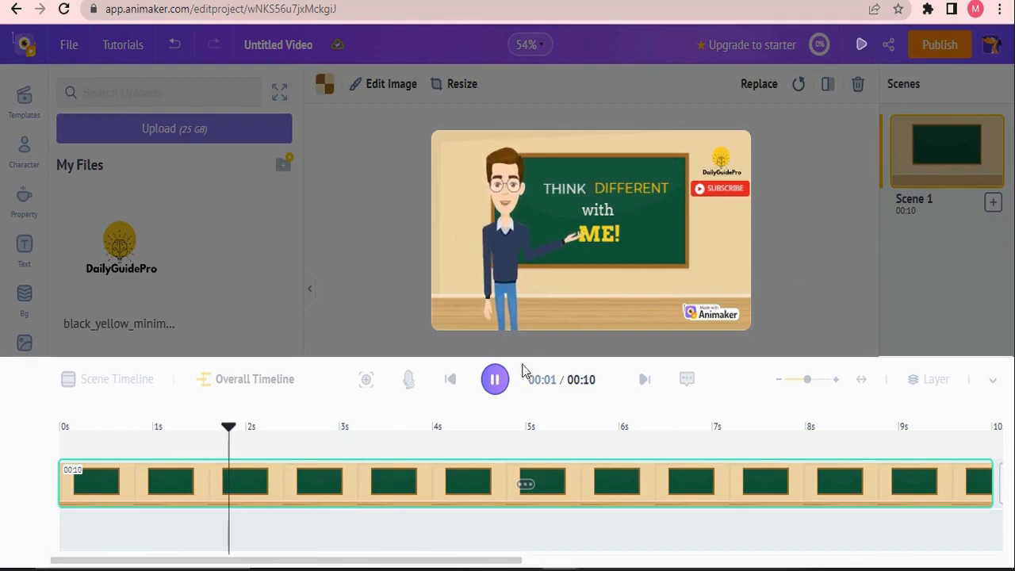
pyautogui.click(494, 379)
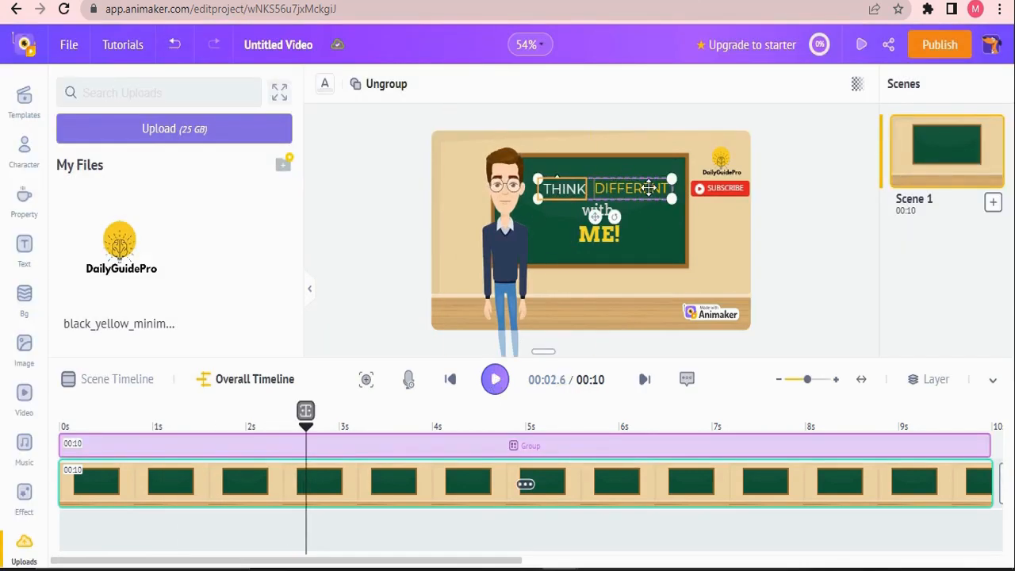
# Step: Go through the scene's layers to see which element each one selects, from the logo and groups to the texts and character
pyautogui.doubleClick(577, 186)
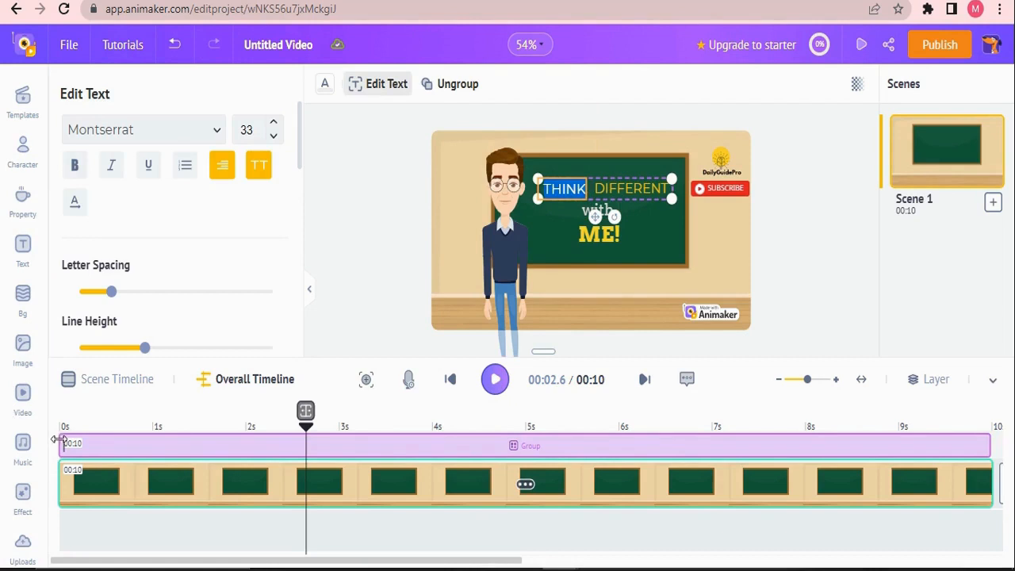
pyautogui.click(929, 379)
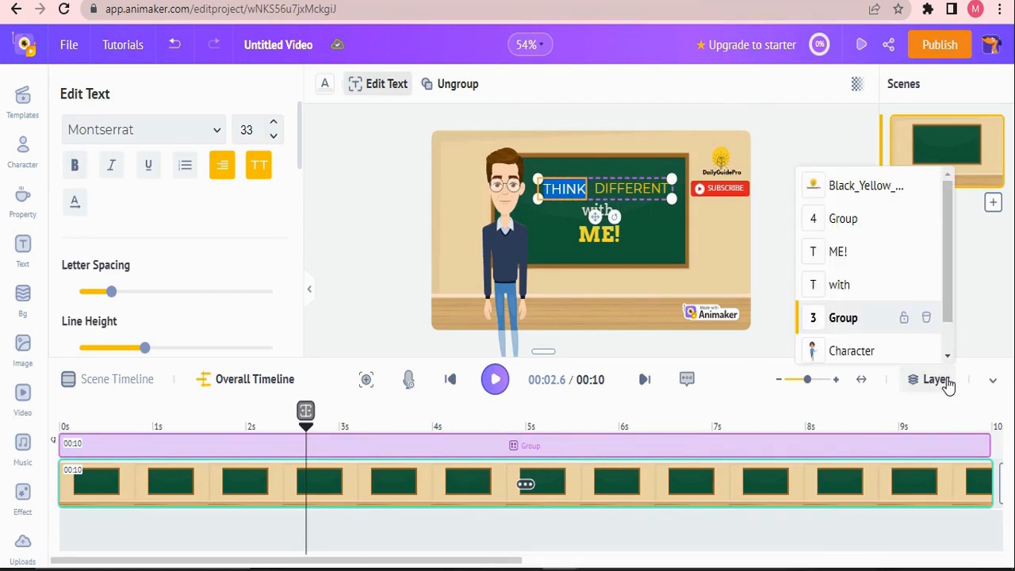
pyautogui.click(863, 188)
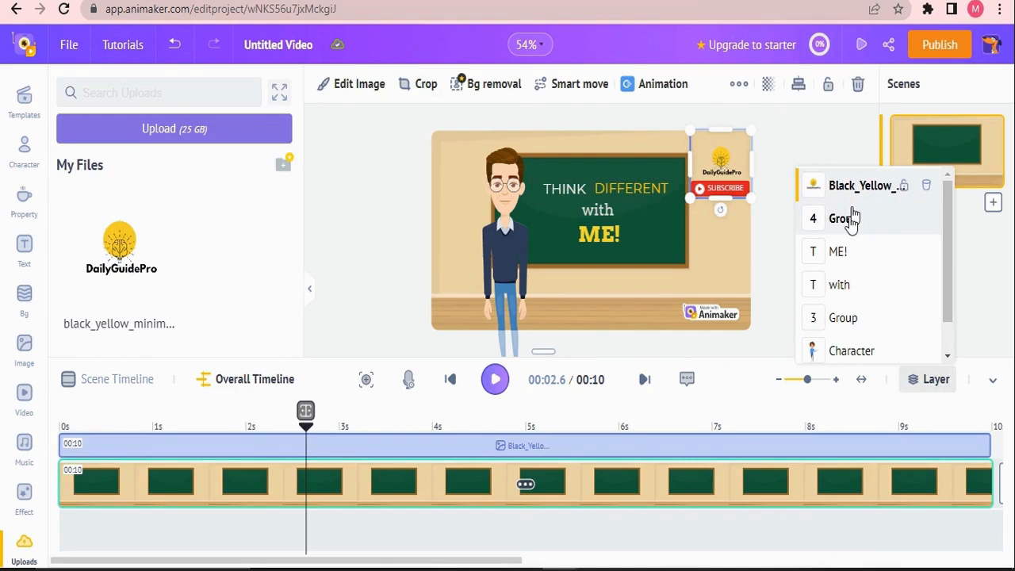
pyautogui.click(851, 220)
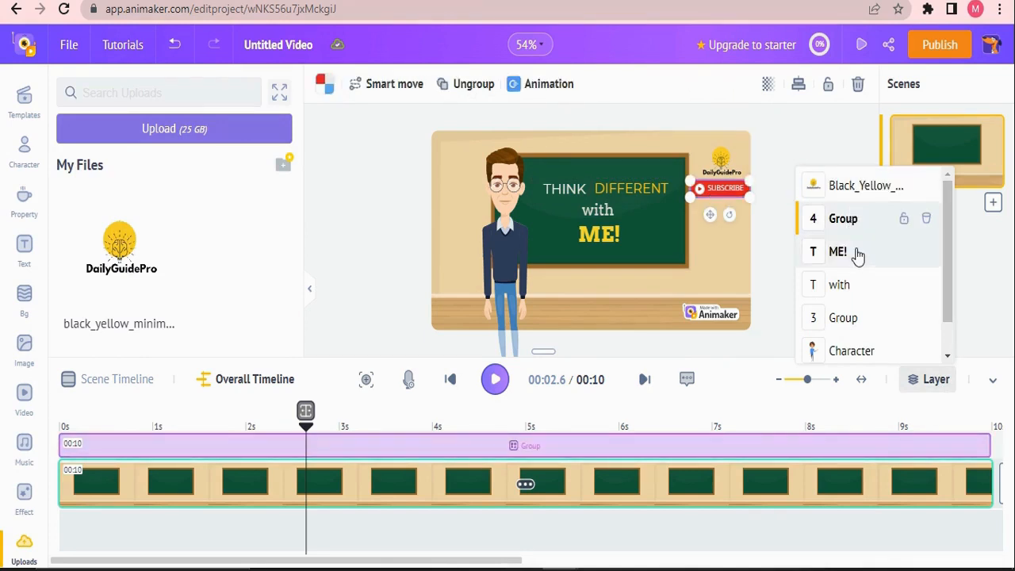
pyautogui.click(856, 252)
pyautogui.click(854, 284)
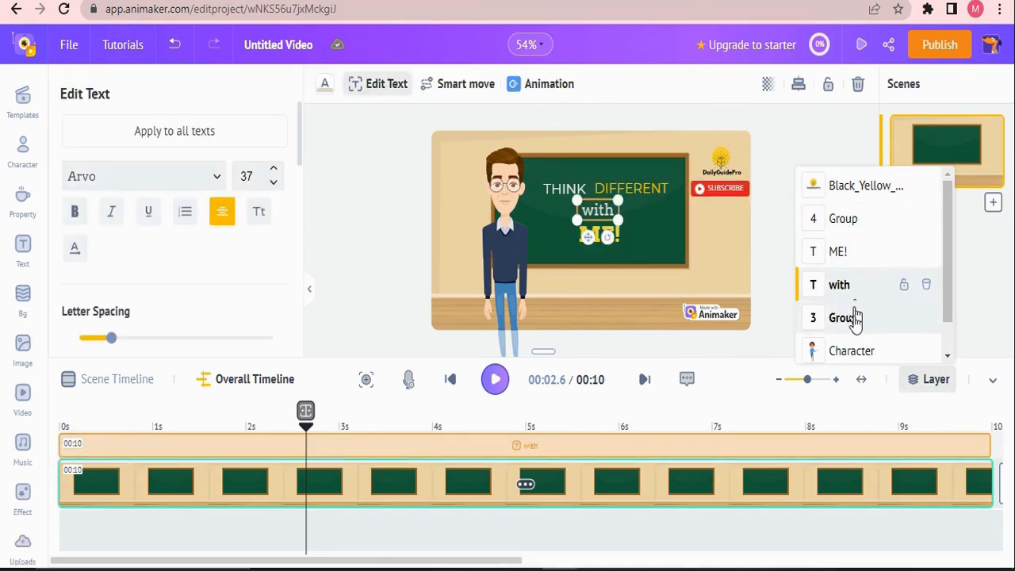
pyautogui.click(844, 318)
pyautogui.click(861, 350)
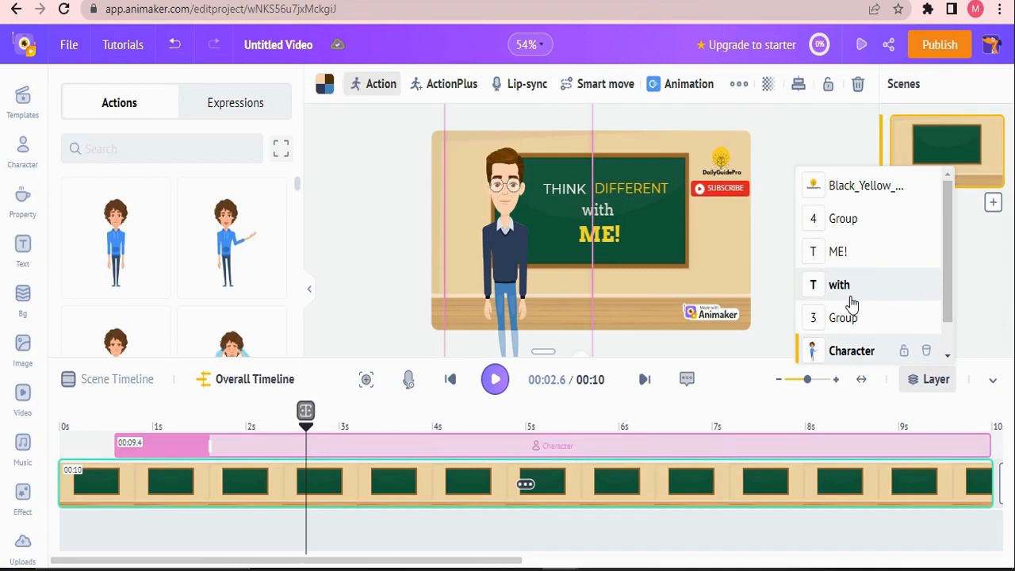
pyautogui.click(872, 229)
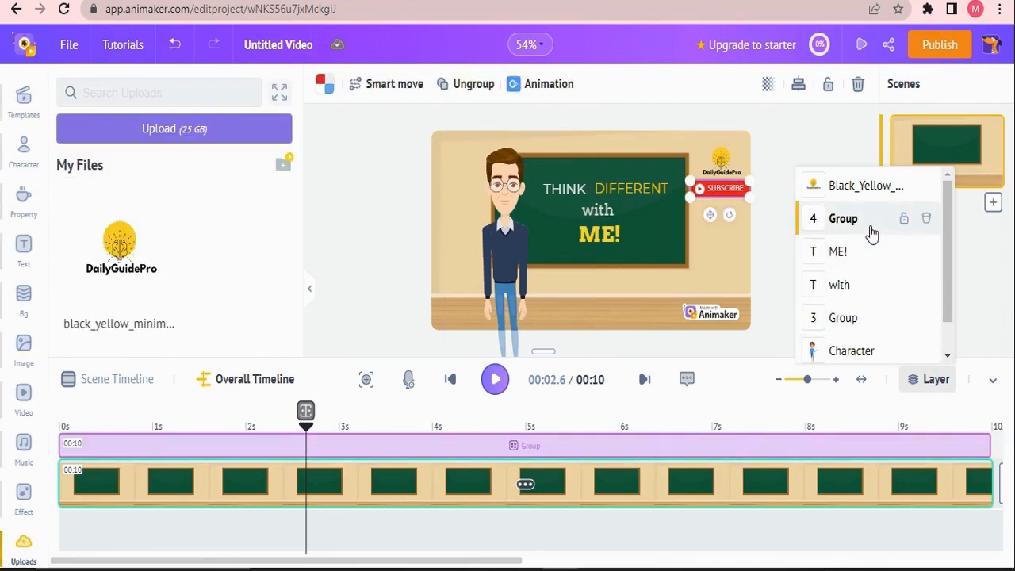
# Step: Trim the start of the THINK DIFFERENT text group so it begins at 3 seconds
pyautogui.click(584, 189)
pyautogui.doubleClick(584, 188)
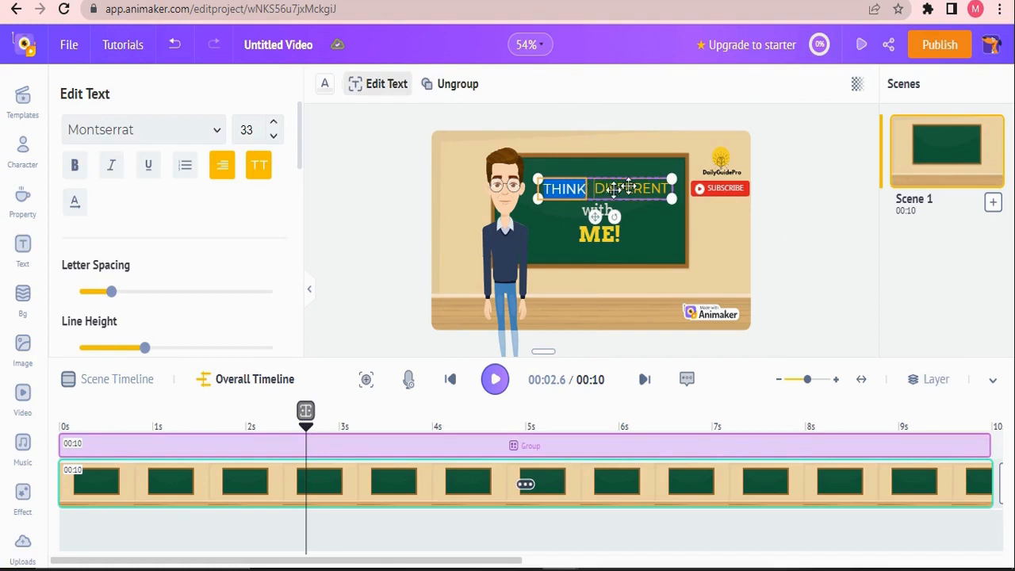
pyautogui.moveTo(61, 444); pyautogui.dragTo(340, 435)
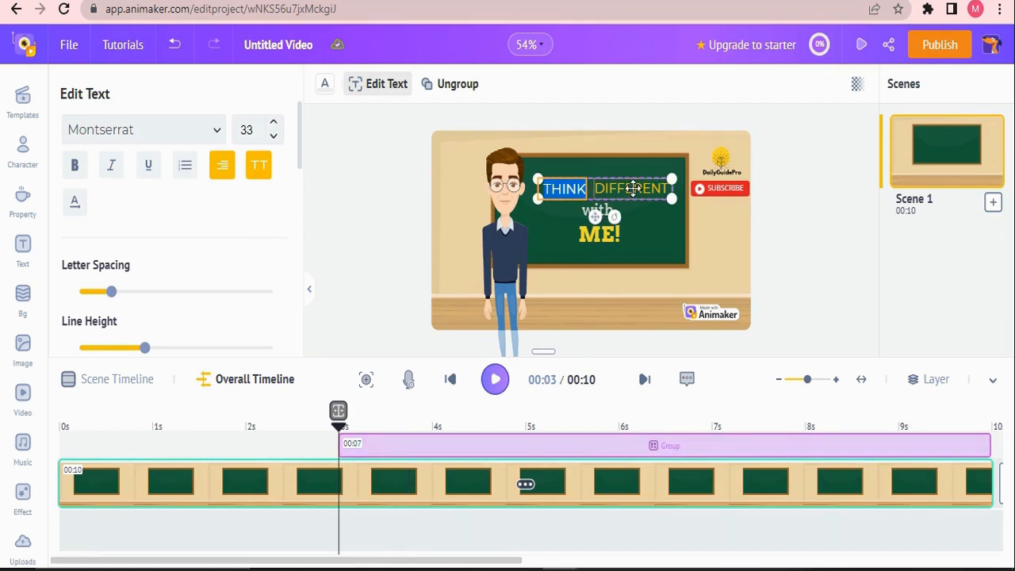
# Step: Trim the start of the "with" text so it begins at about 5.1 seconds
pyautogui.click(21, 246)
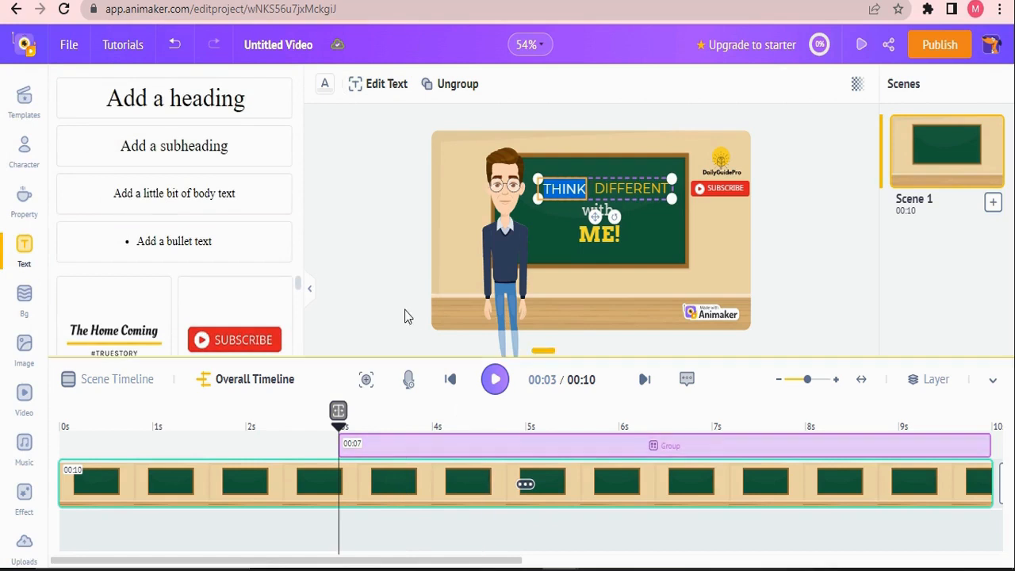
pyautogui.click(381, 243)
pyautogui.click(602, 208)
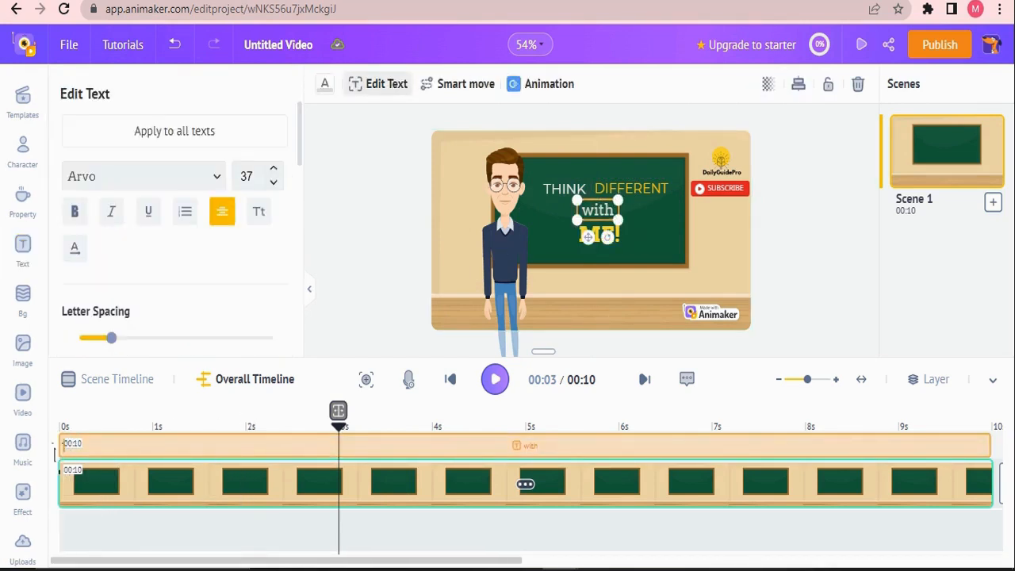
pyautogui.moveTo(57, 446); pyautogui.dragTo(535, 468)
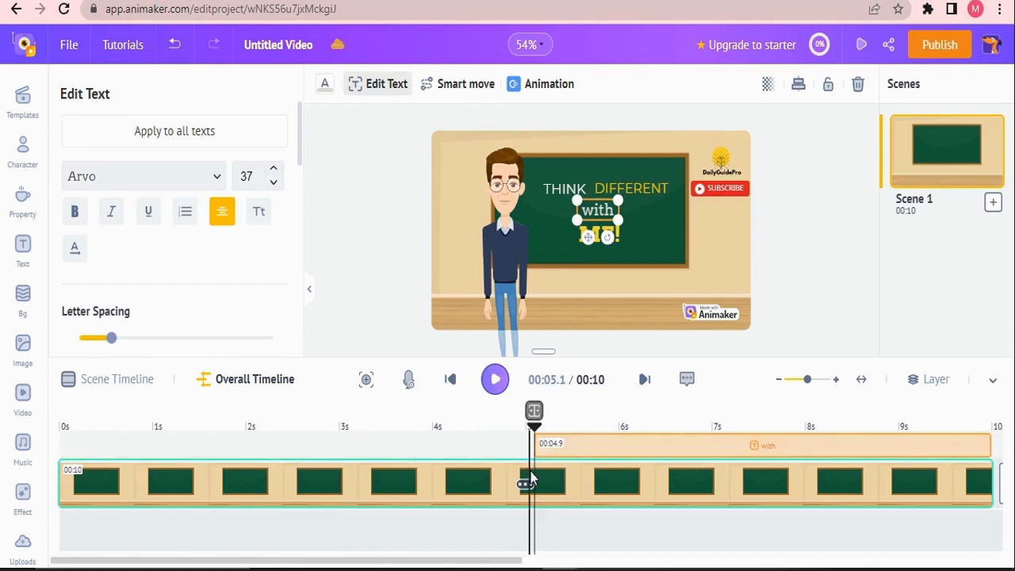
# Step: Apply the POP BOTTOM enter animation to the "with" text
pyautogui.click(555, 88)
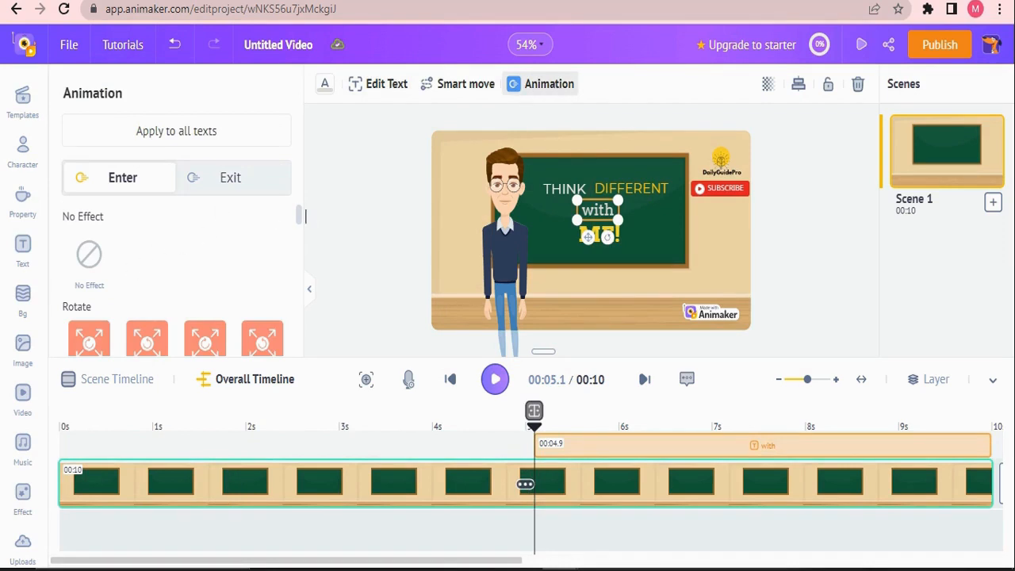
pyautogui.scroll(-5, 302, 220)
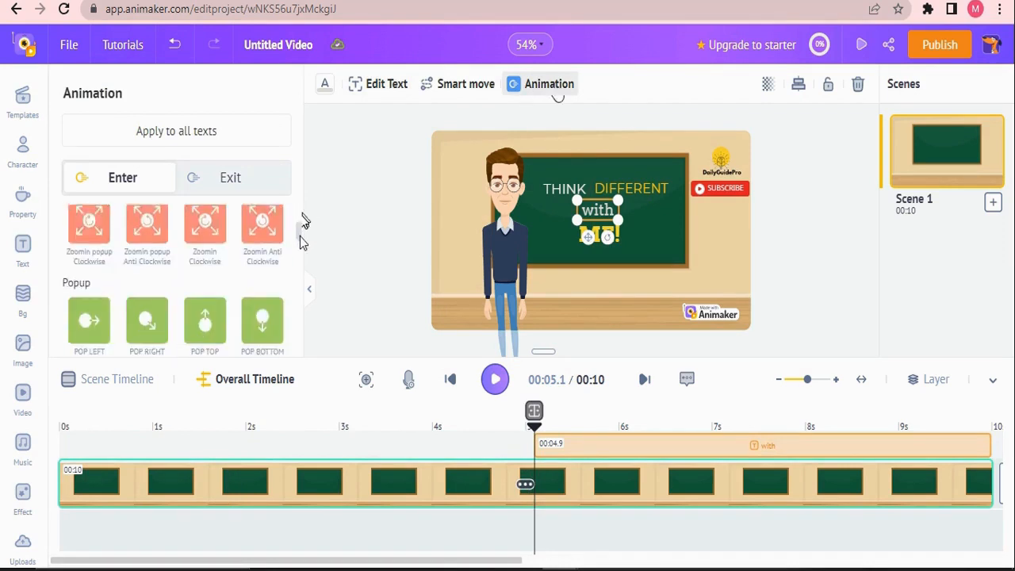
pyautogui.moveTo(300, 252); pyautogui.dragTo(302, 247)
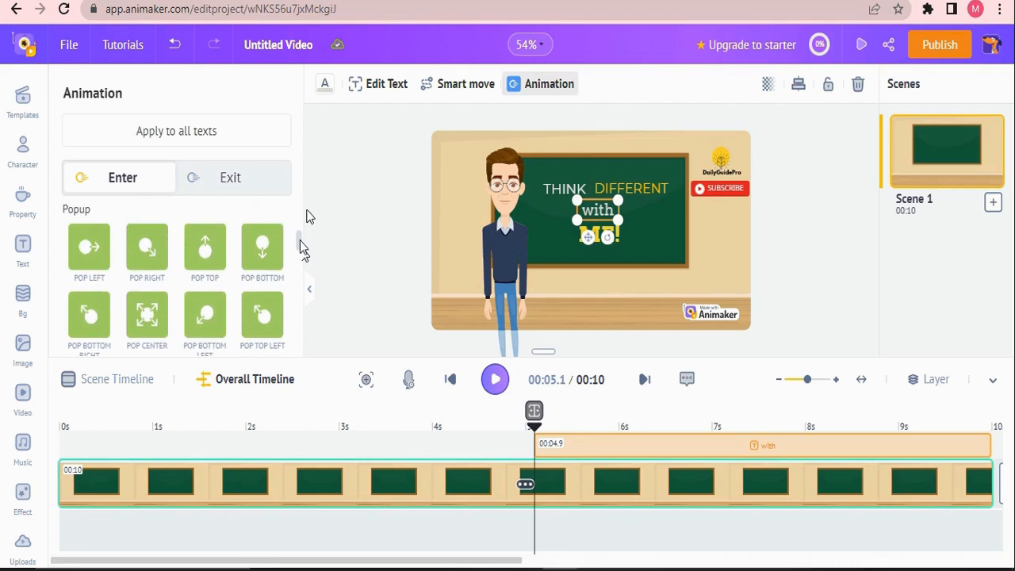
pyautogui.click(262, 251)
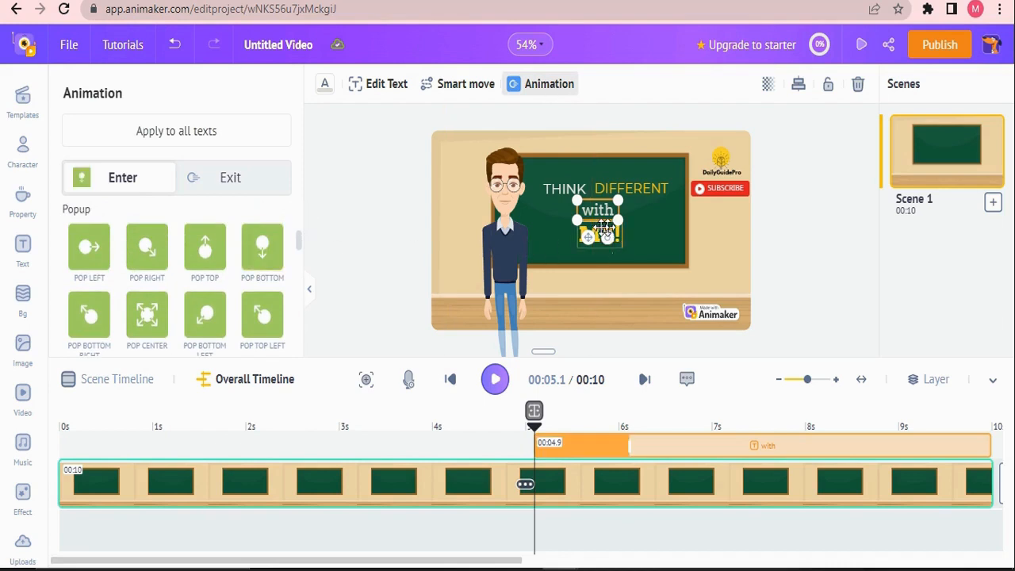
# Step: Trim the "ME!" text to begin at 6 seconds and give it the Hand Write enter animation
pyautogui.click(604, 229)
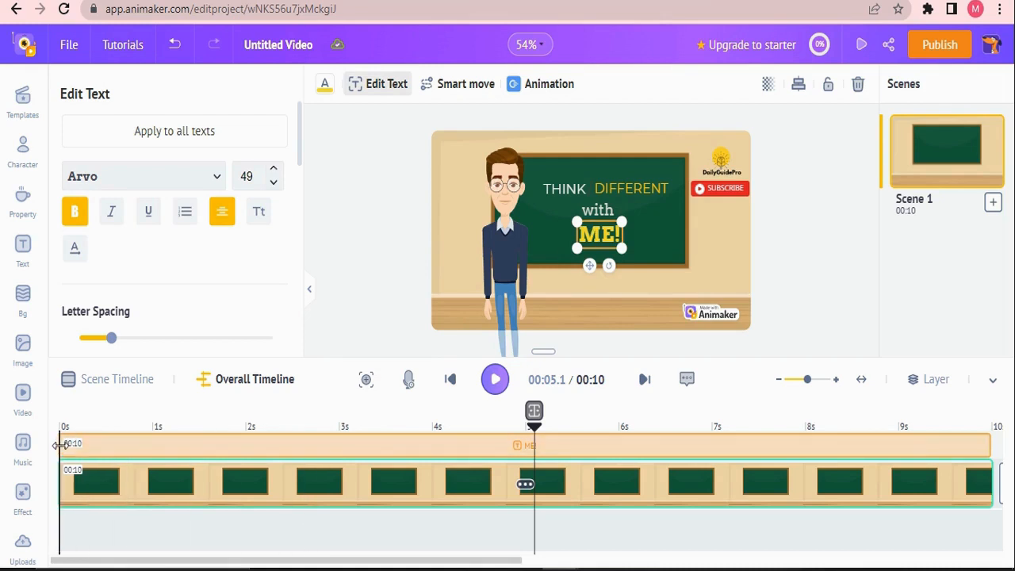
pyautogui.moveTo(59, 444)
pyautogui.mouseDown()
pyautogui.moveTo(632, 420)
pyautogui.moveTo(619, 425)
pyautogui.mouseUp()
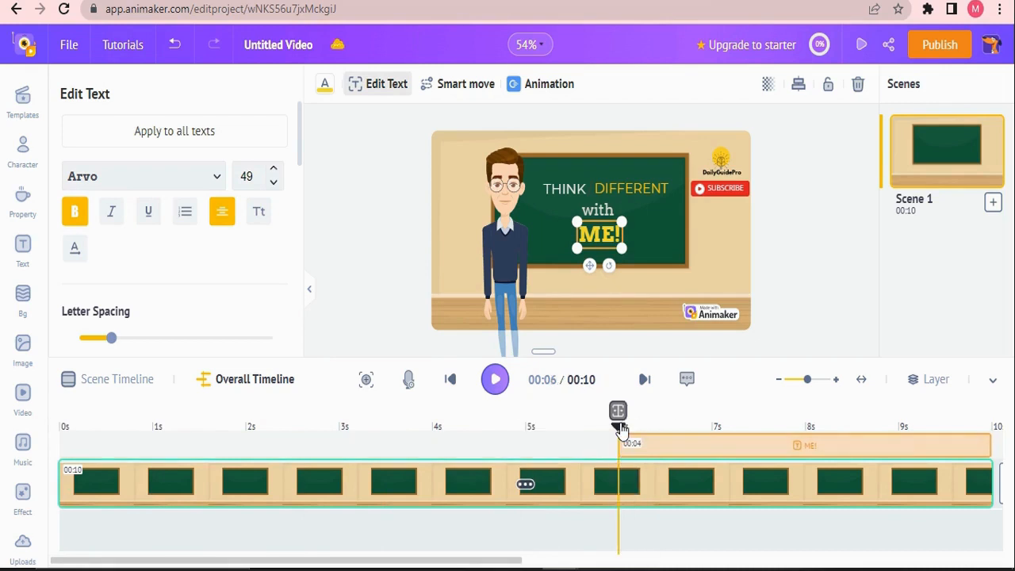
pyautogui.click(548, 84)
pyautogui.moveTo(299, 219); pyautogui.dragTo(311, 352)
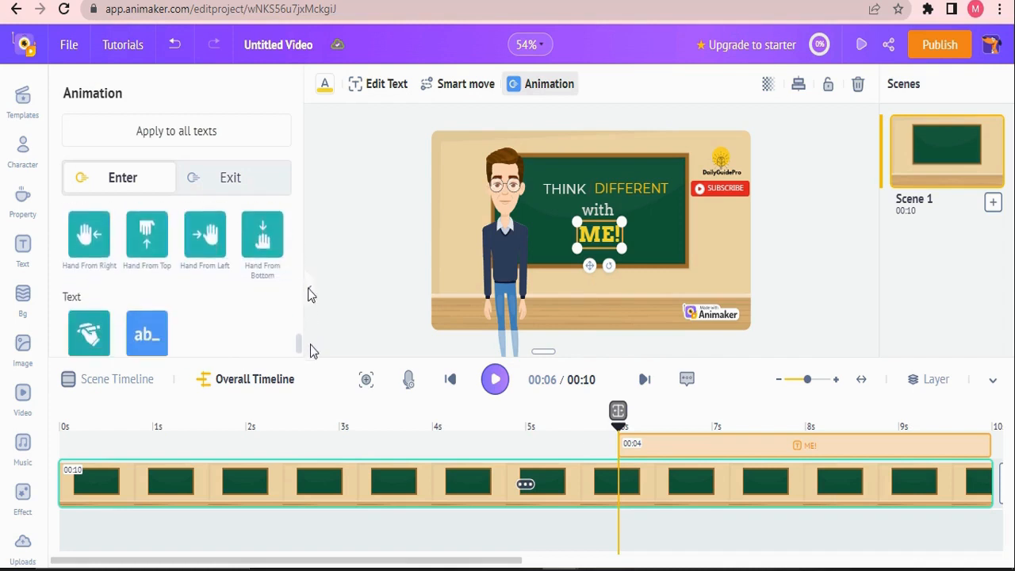
pyautogui.click(79, 326)
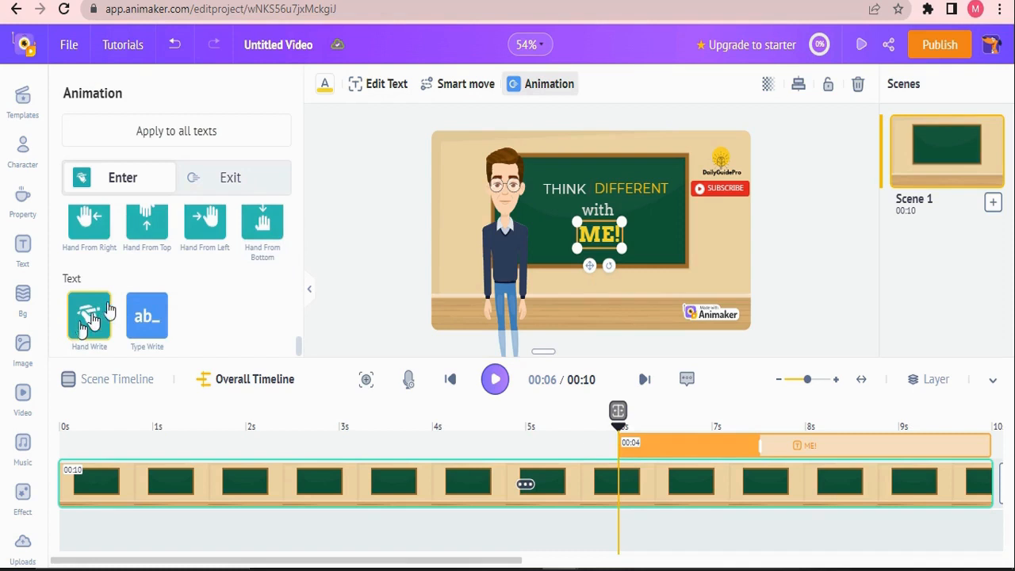
# Step: Trim the DailyGuidePro logo to begin at 7 seconds and give it the Zoomin popup Anti Clockwise enter animation
pyautogui.click(729, 158)
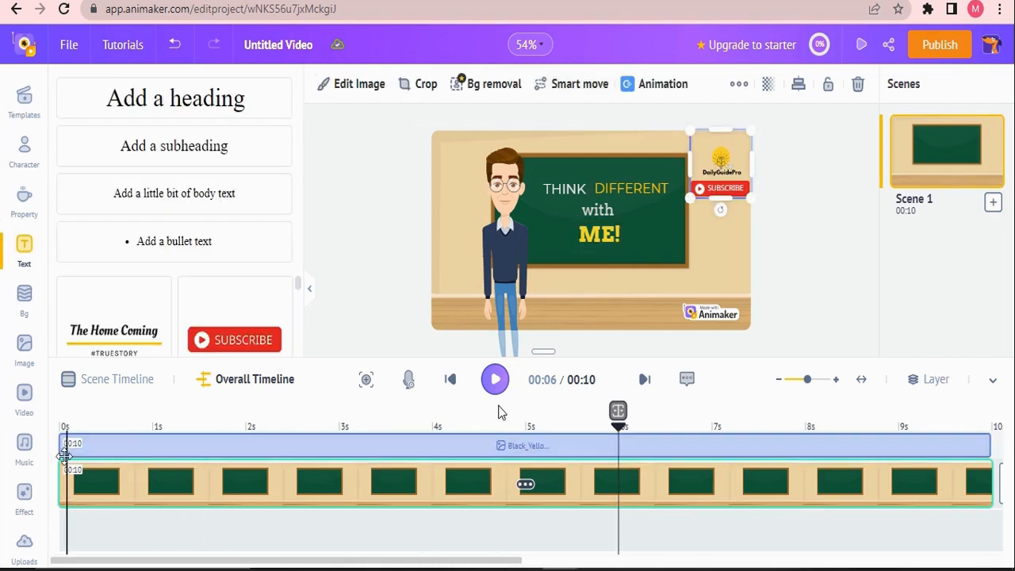
pyautogui.moveTo(63, 449); pyautogui.dragTo(712, 459)
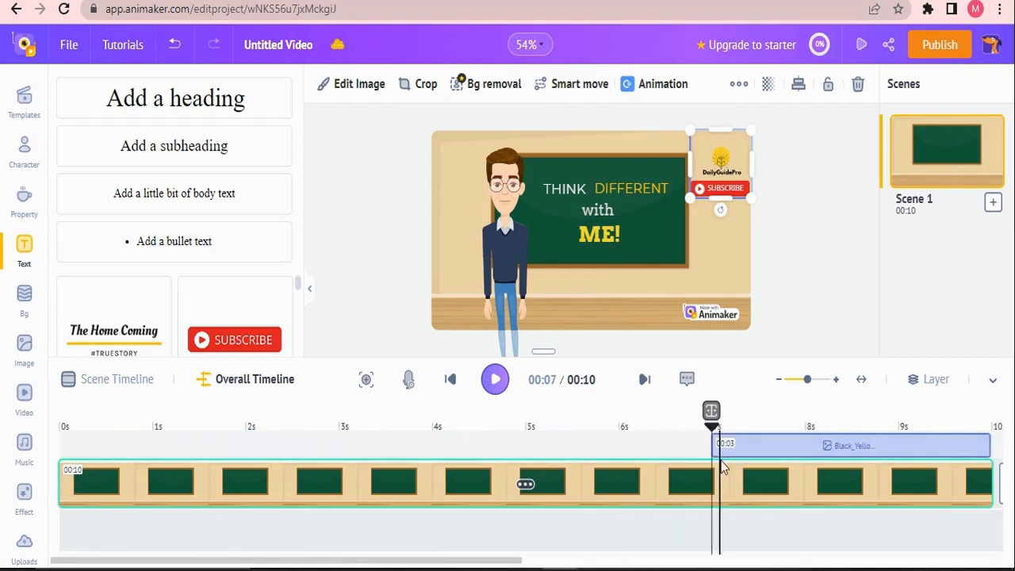
pyautogui.click(663, 85)
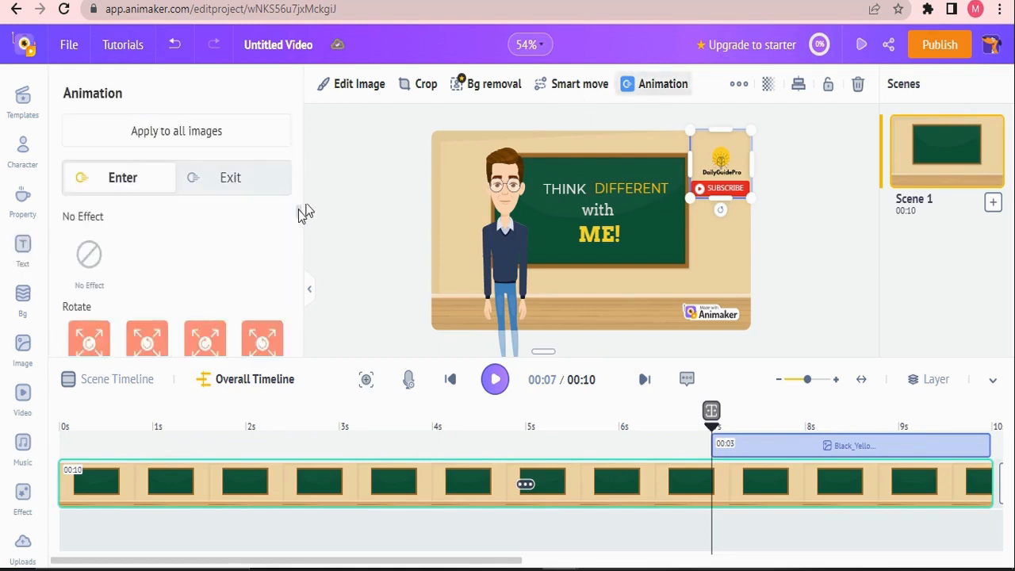
pyautogui.scroll(-2, 301, 213)
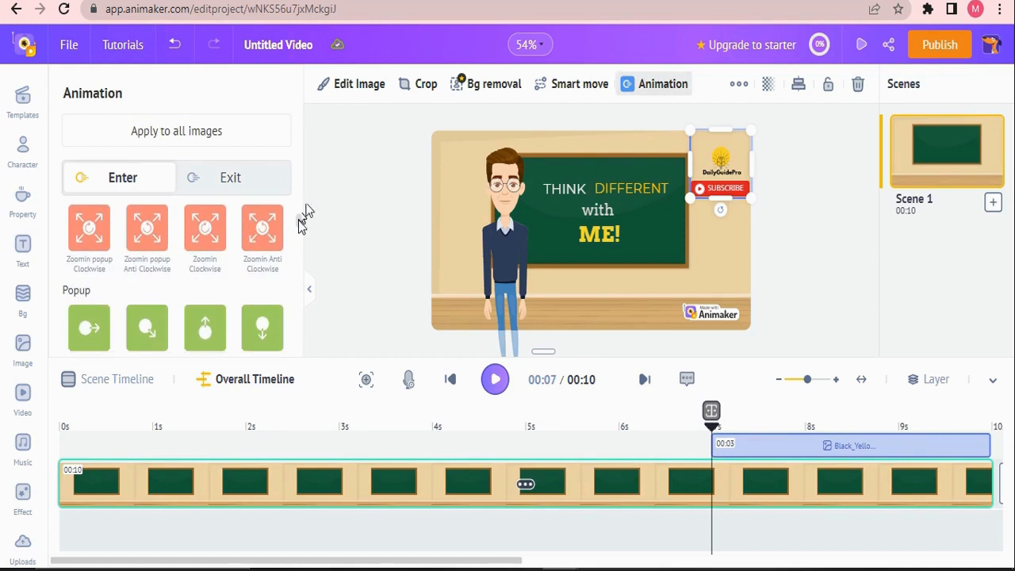
pyautogui.scroll(-1, 298, 221)
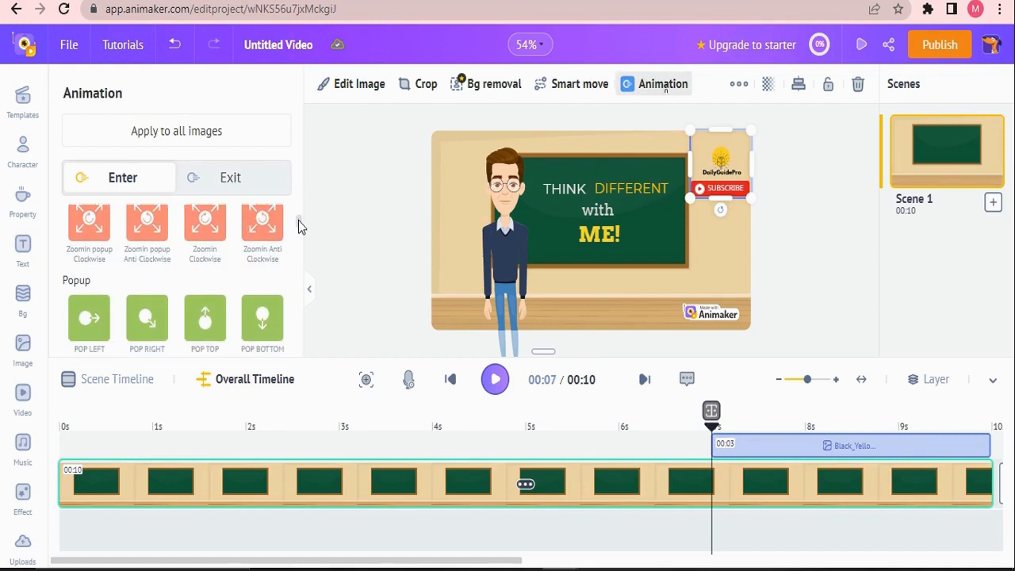
pyautogui.click(154, 227)
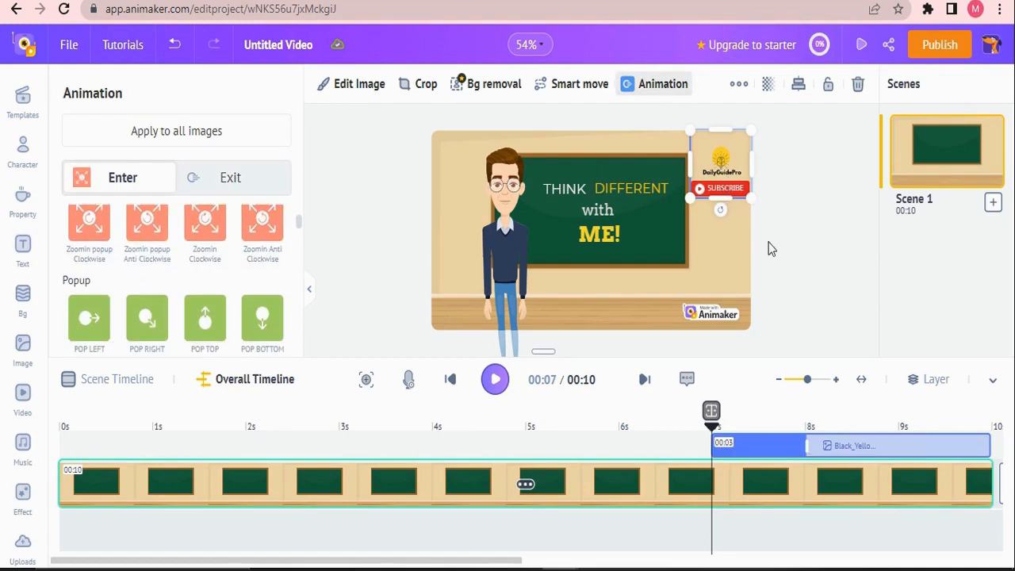
# Step: Select the THINK DIFFERENT text group from the layer list and apply the Wipe Top enter animation to it
pyautogui.click(678, 275)
pyautogui.click(709, 193)
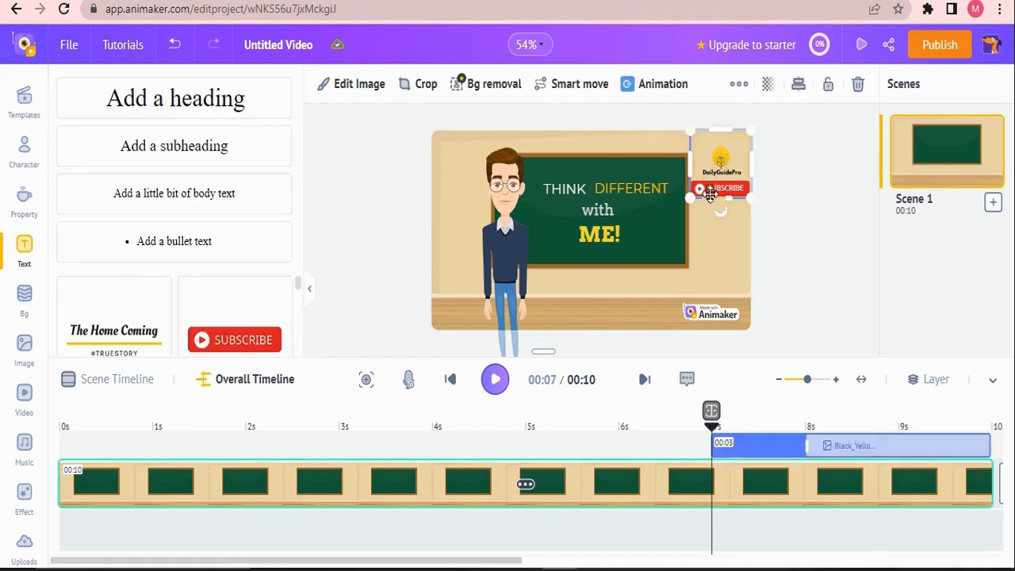
pyautogui.click(936, 380)
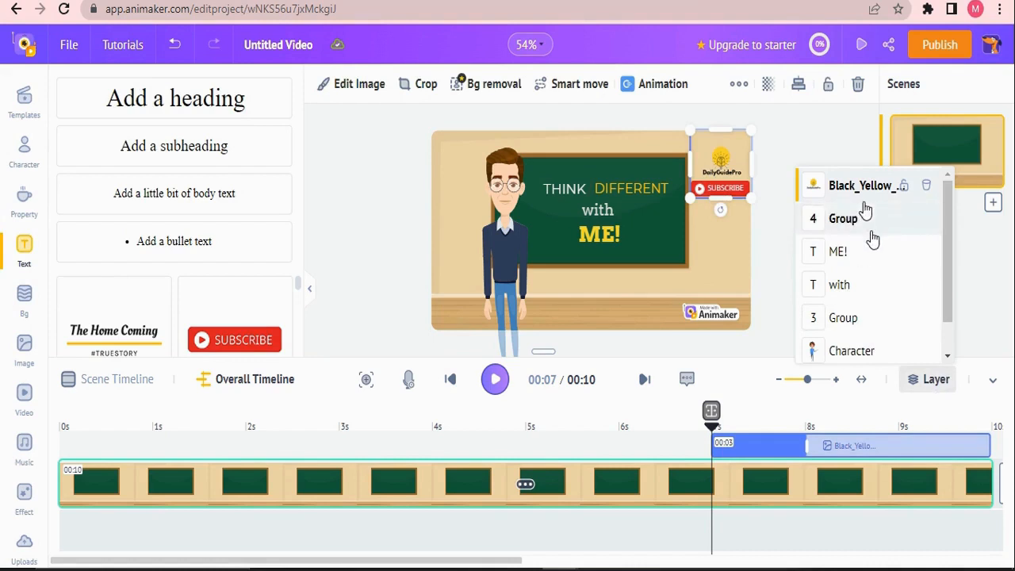
pyautogui.click(863, 317)
pyautogui.click(866, 287)
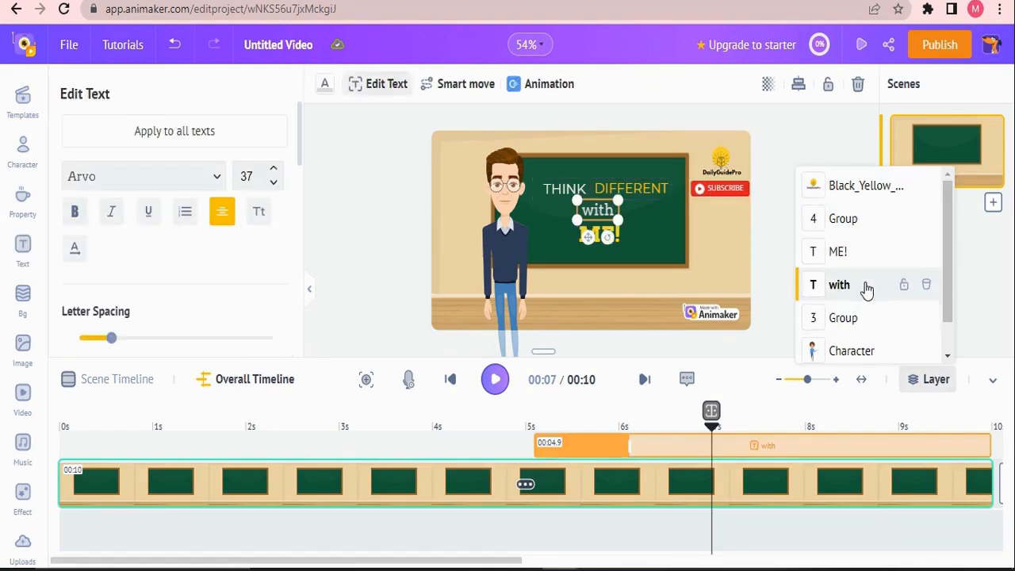
pyautogui.click(850, 325)
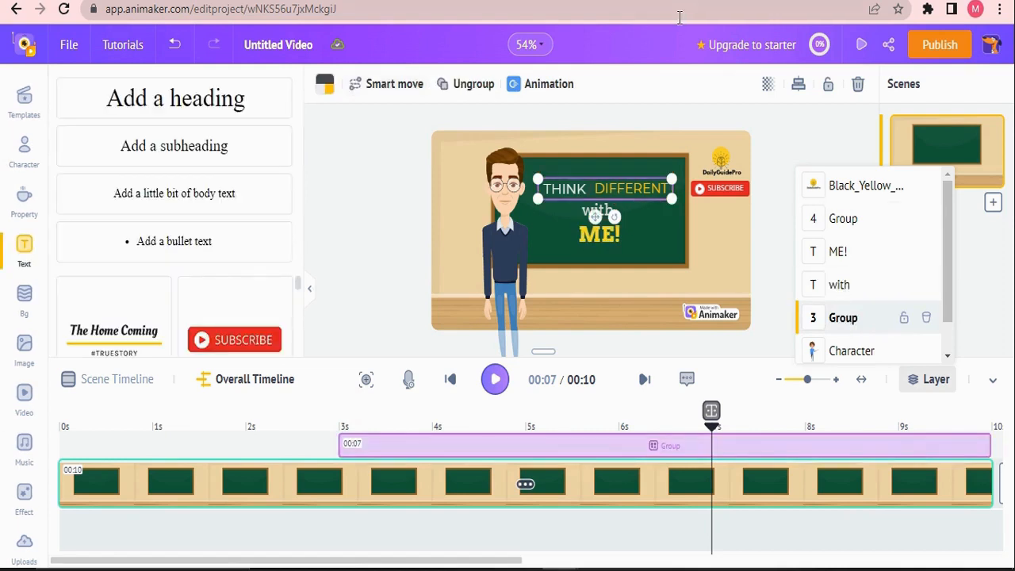
pyautogui.click(539, 88)
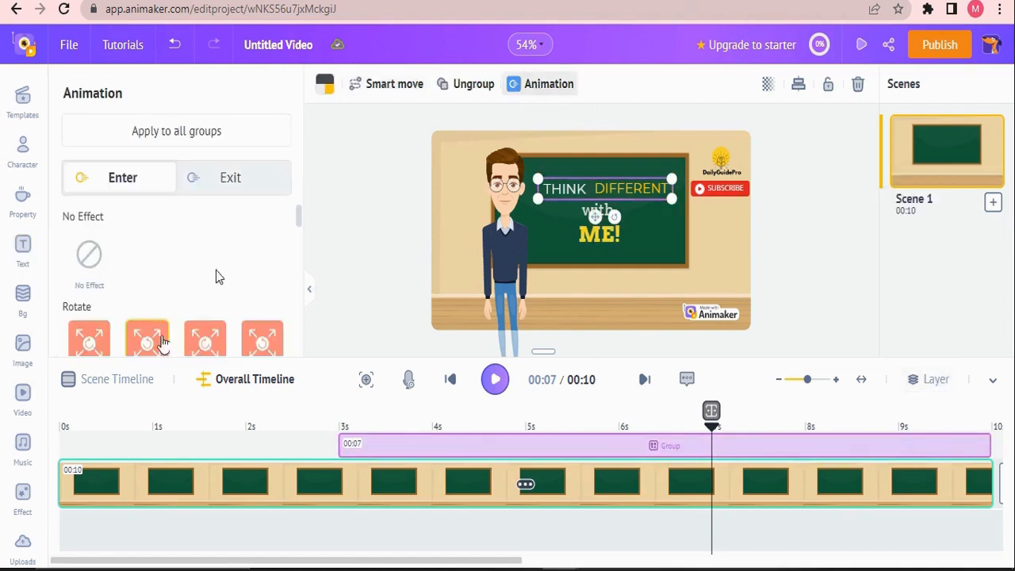
pyautogui.moveTo(300, 217); pyautogui.dragTo(311, 312)
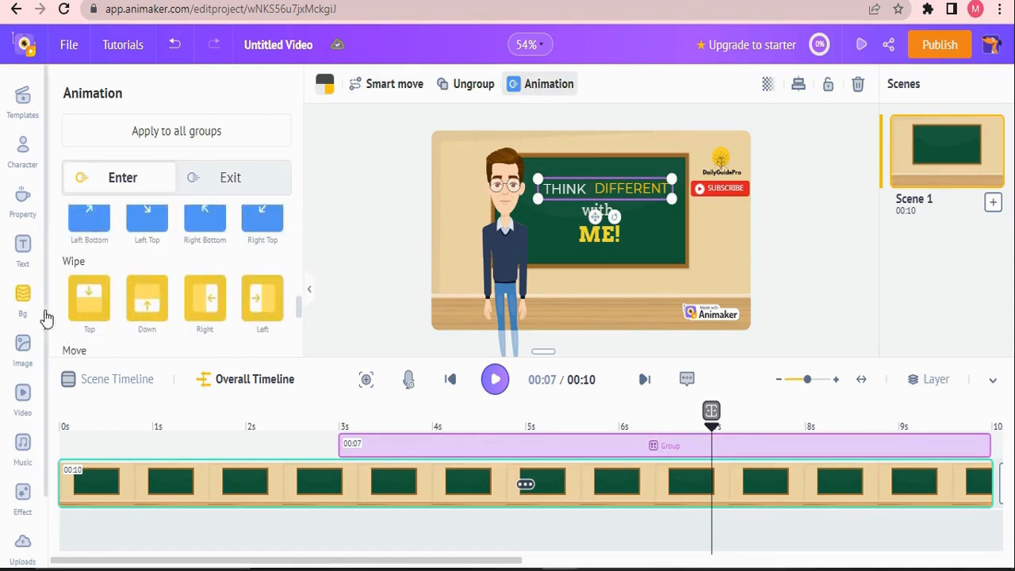
pyautogui.click(93, 314)
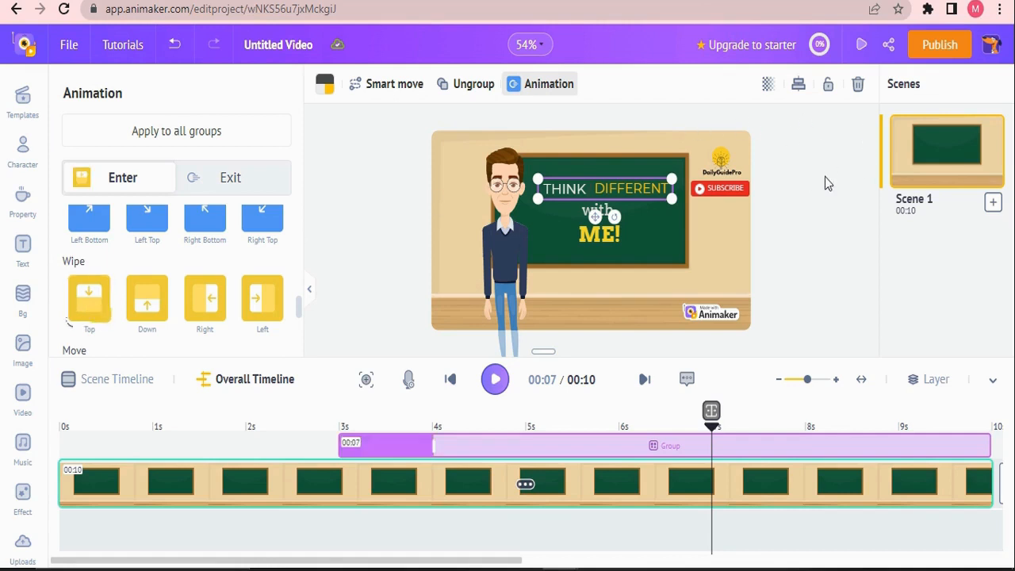
# Step: Trim the SUBSCRIBE button group to begin at about 8.1 seconds and place the logo back directly above the button
pyautogui.click(720, 187)
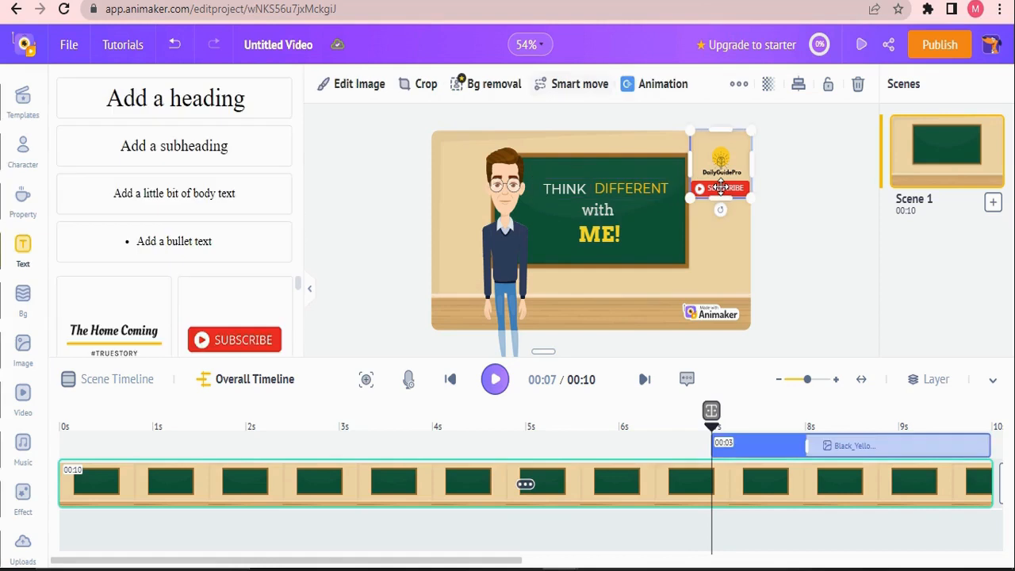
pyautogui.click(926, 381)
pyautogui.click(929, 325)
pyautogui.moveTo(141, 428); pyautogui.dragTo(813, 484)
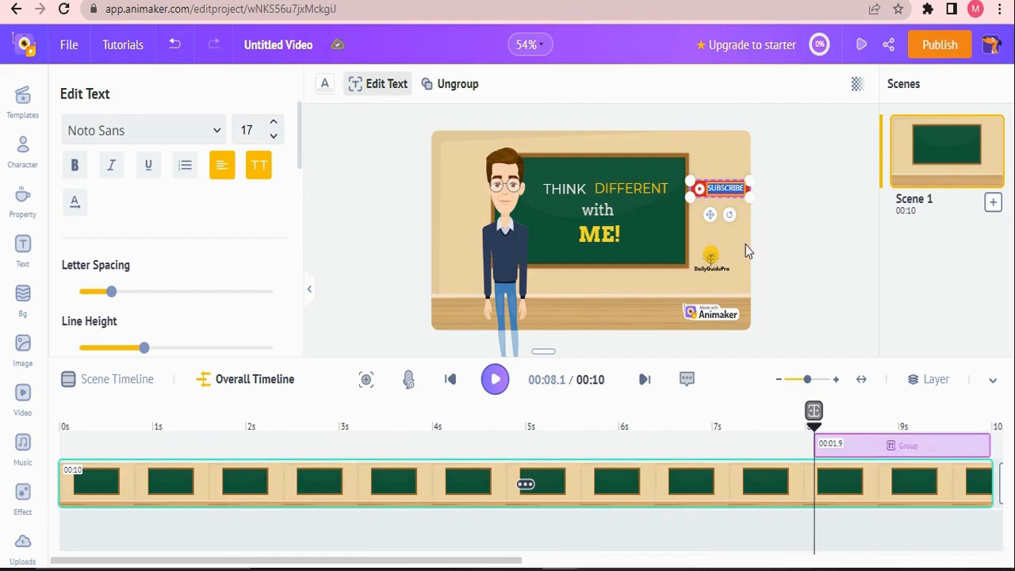
pyautogui.click(711, 255)
pyautogui.moveTo(711, 255); pyautogui.dragTo(722, 158)
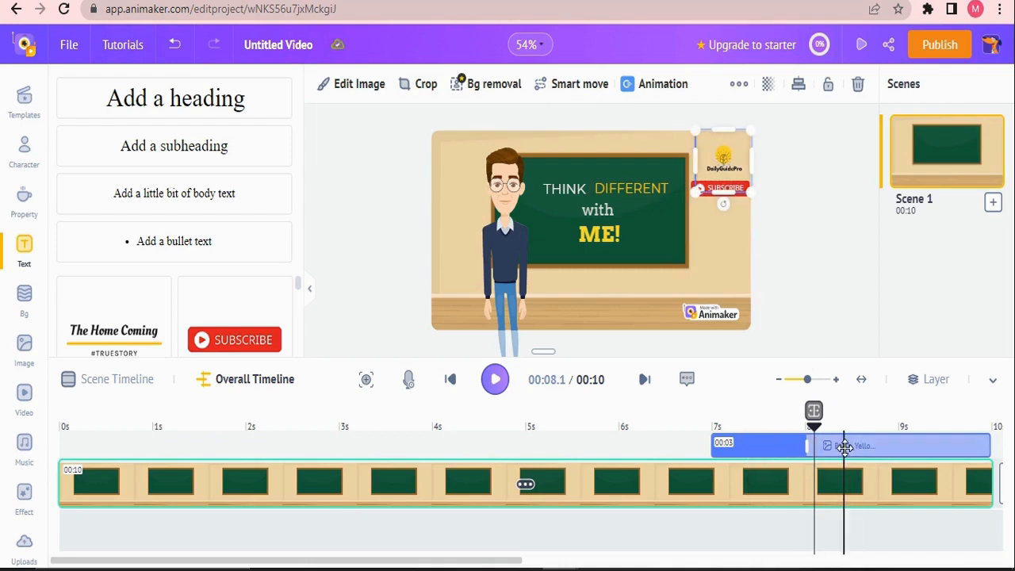
pyautogui.click(701, 236)
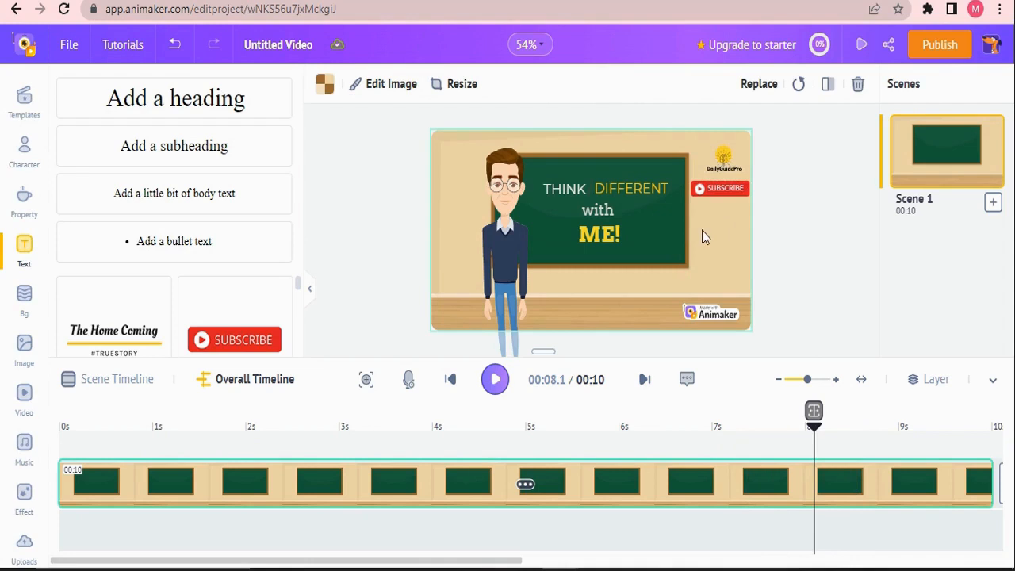
# Step: Play the video from the beginning to preview the timed entrance animations
pyautogui.click(451, 384)
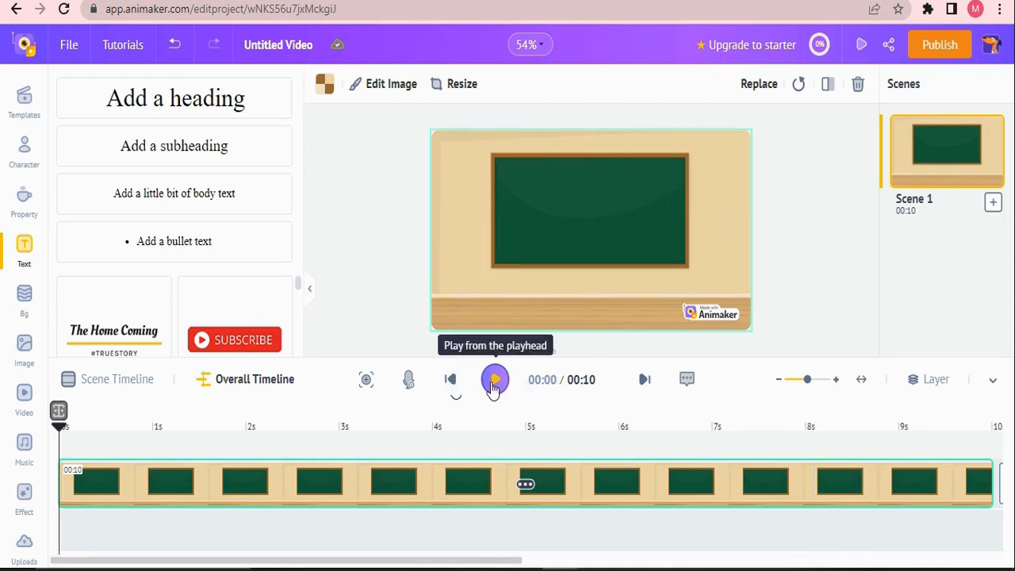
pyautogui.click(494, 381)
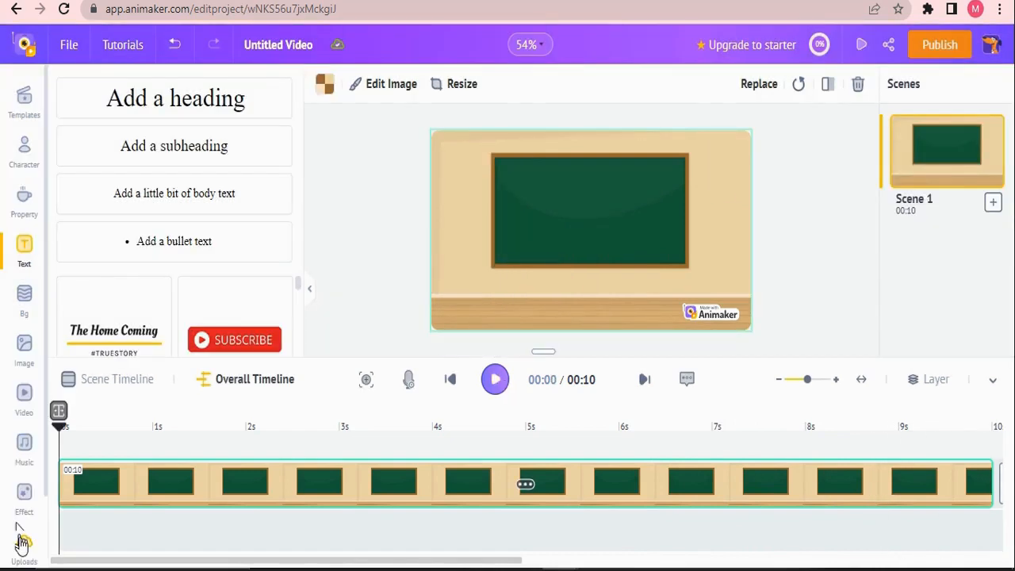
pyautogui.click(23, 543)
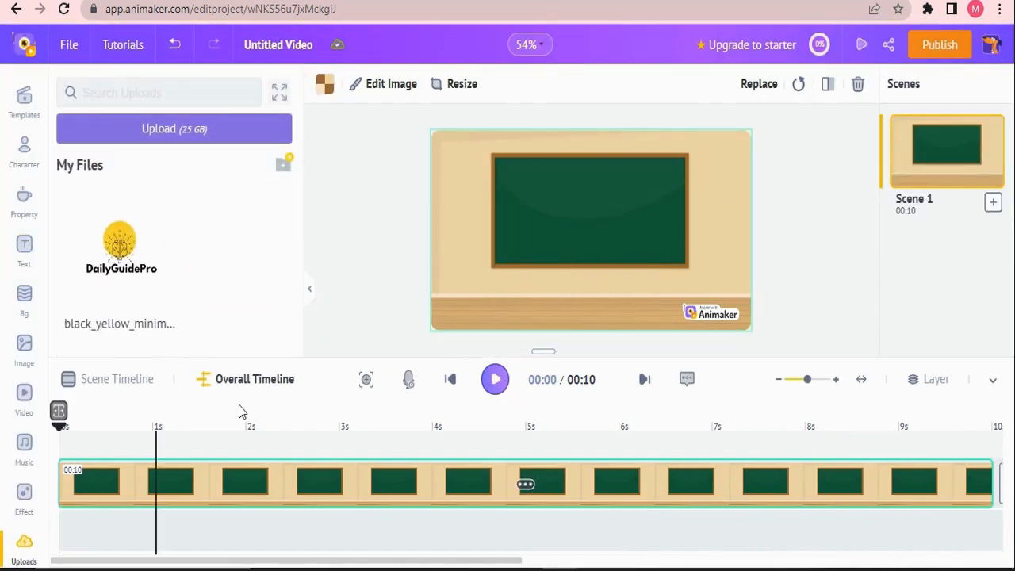
# Step: Start a text-to-speech voiceover and write a first script line introducing the speaker by name as "you tutor from now on"
pyautogui.click(409, 380)
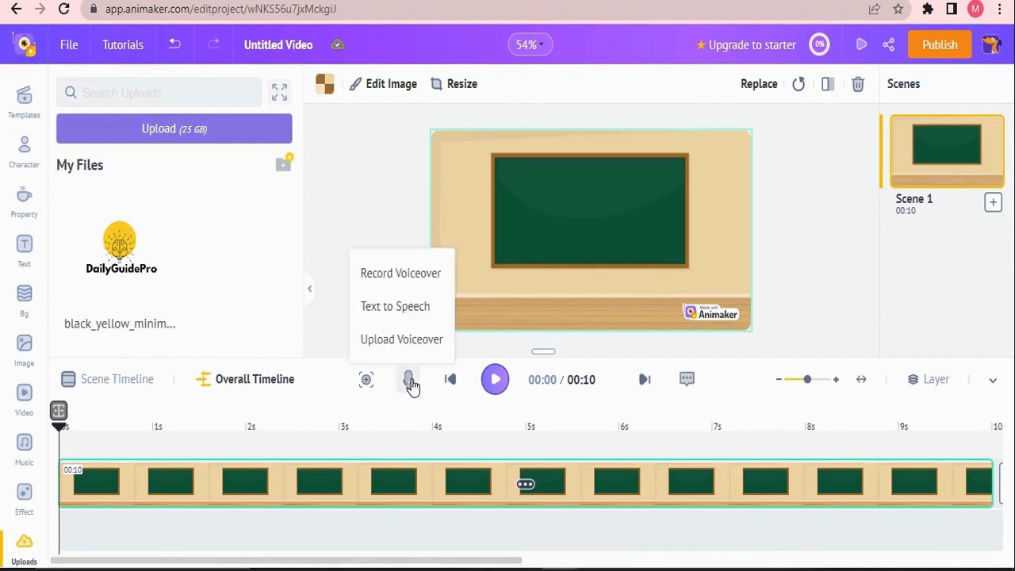
pyautogui.click(418, 313)
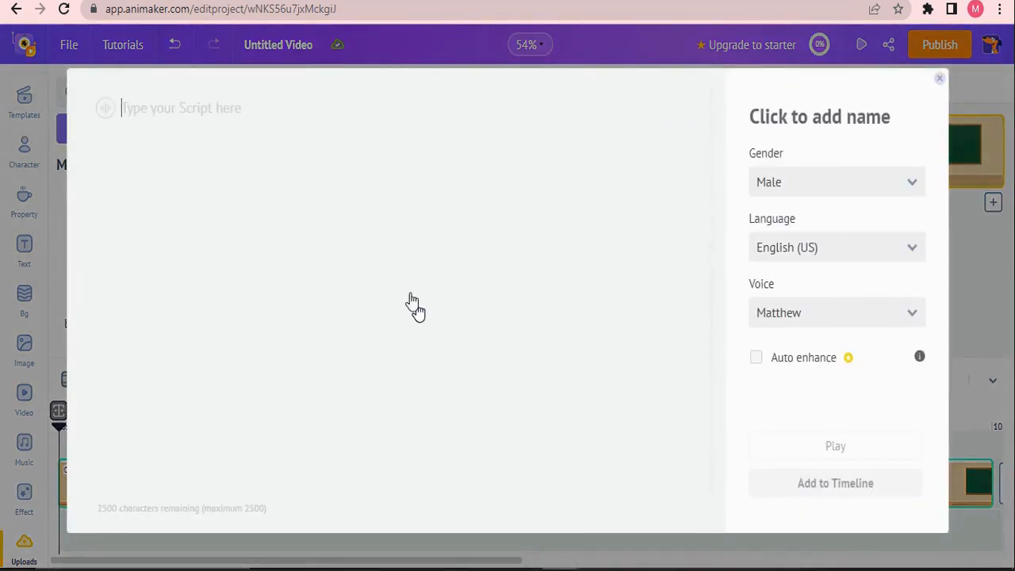
pyautogui.click(250, 266)
pyautogui.write('hey i  a josh you c')
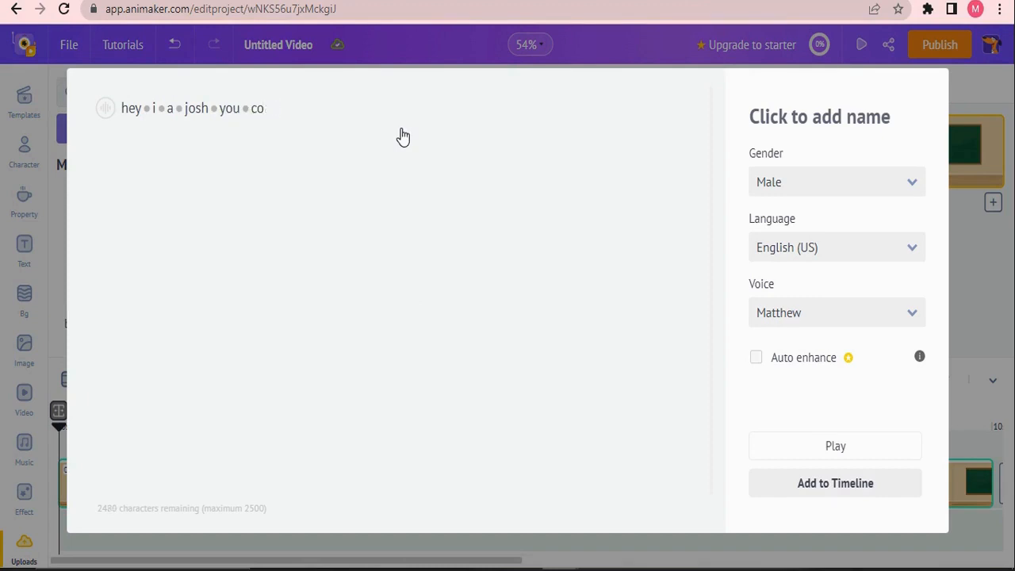
pyautogui.press('BackSpace')
pyautogui.write('from now on')
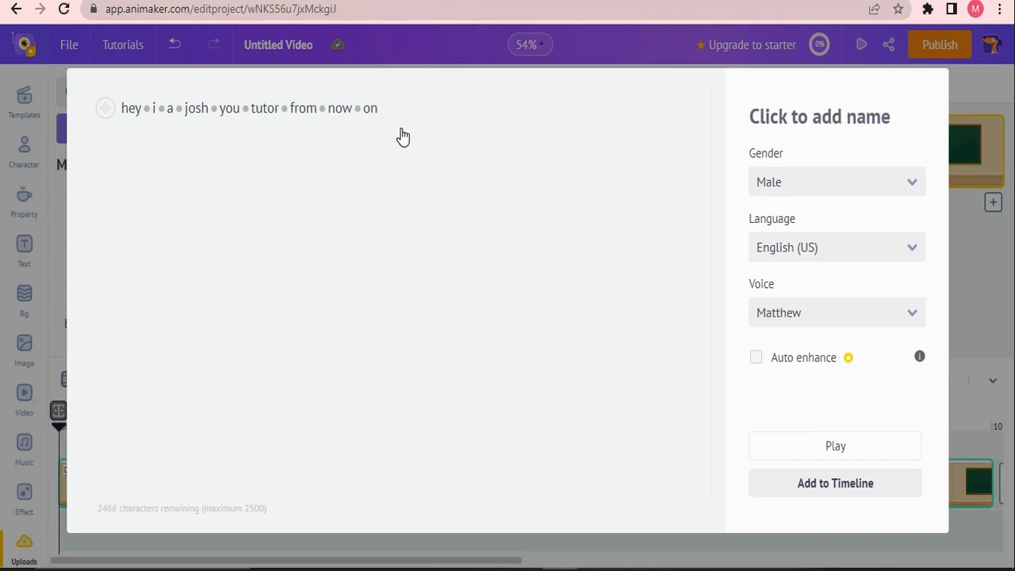
# Step: Add the script lines "so feel free to ask any kind of question" and "think diffrent with me so we can explore new ideas"
pyautogui.press('Return')
pyautogui.write('so ')
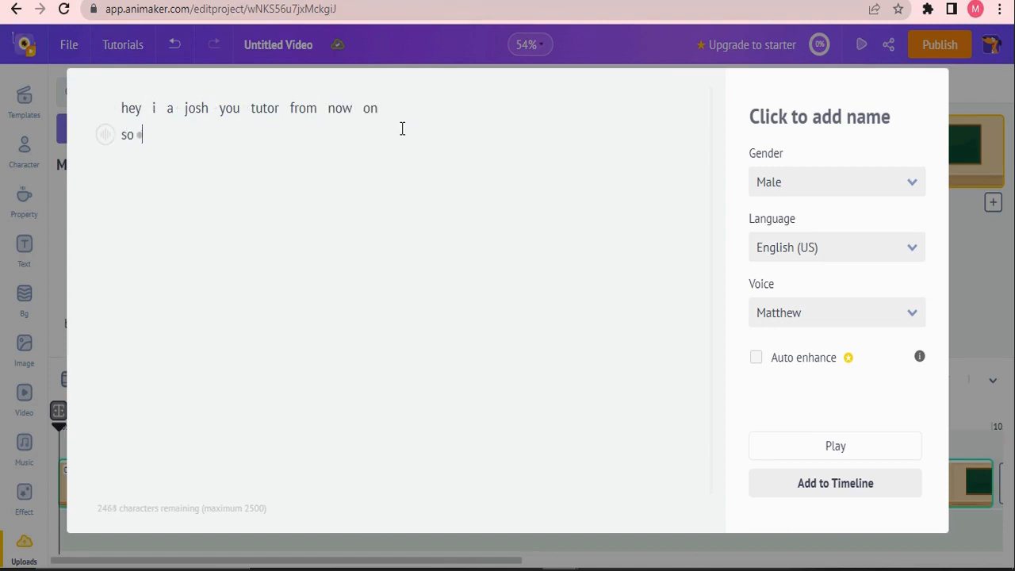
pyautogui.write('feel free to ask any kind of quesy')
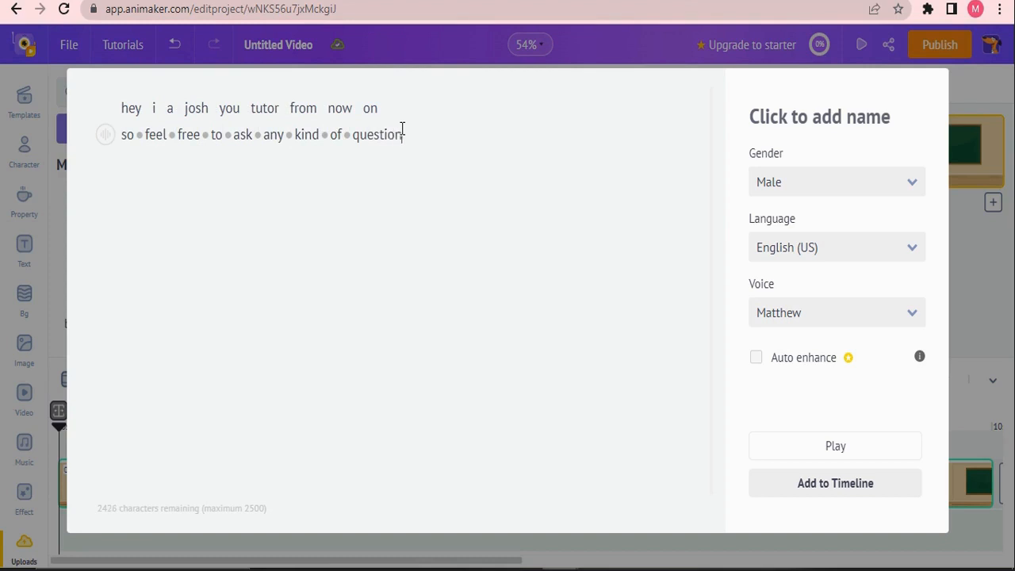
pyautogui.press('Return')
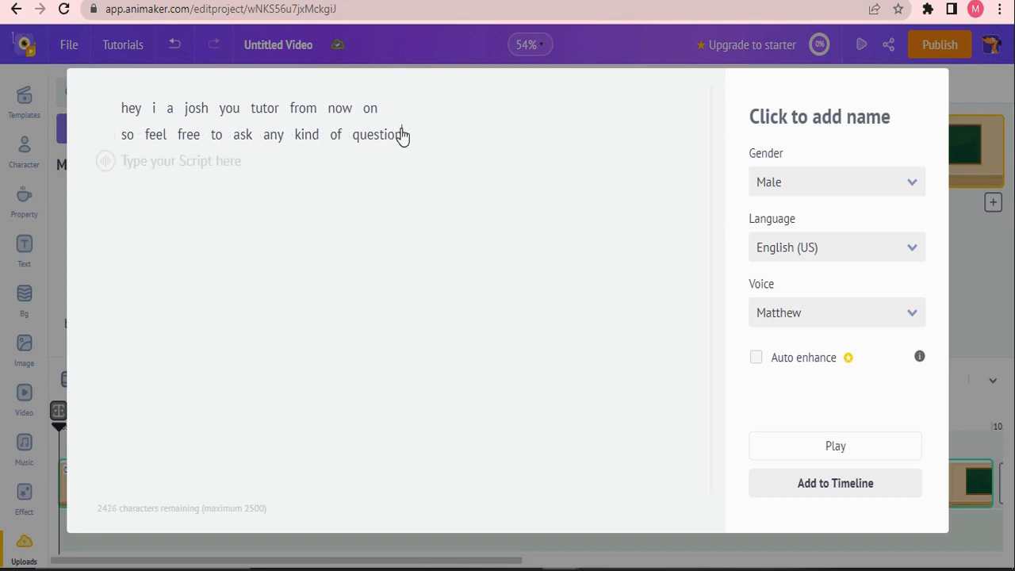
pyautogui.write('think diffrent with m')
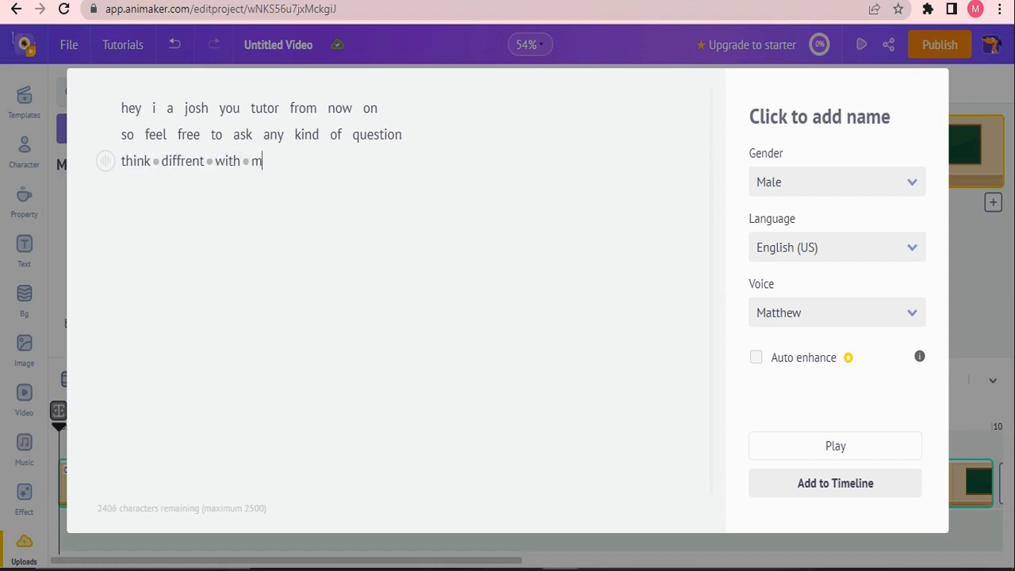
pyautogui.write('e so we can explore n')
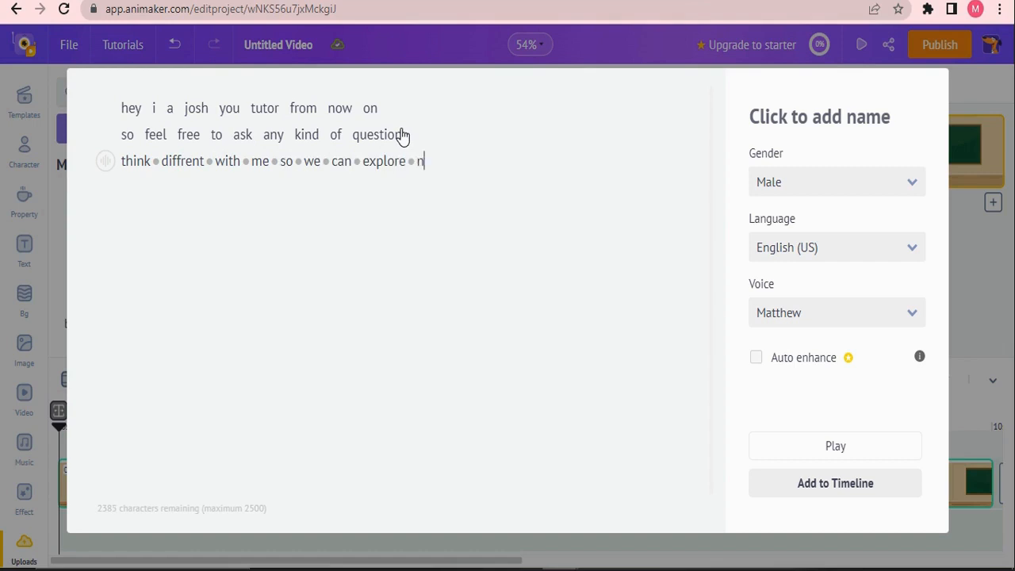
pyautogui.write('ew ideas')
# Step: Add the script line "try to help me bring you more interesting videosby simply subscribing my channel" and put the voiceover on the timeline
pyautogui.press('Return')
pyautogui.write('try to help me more')
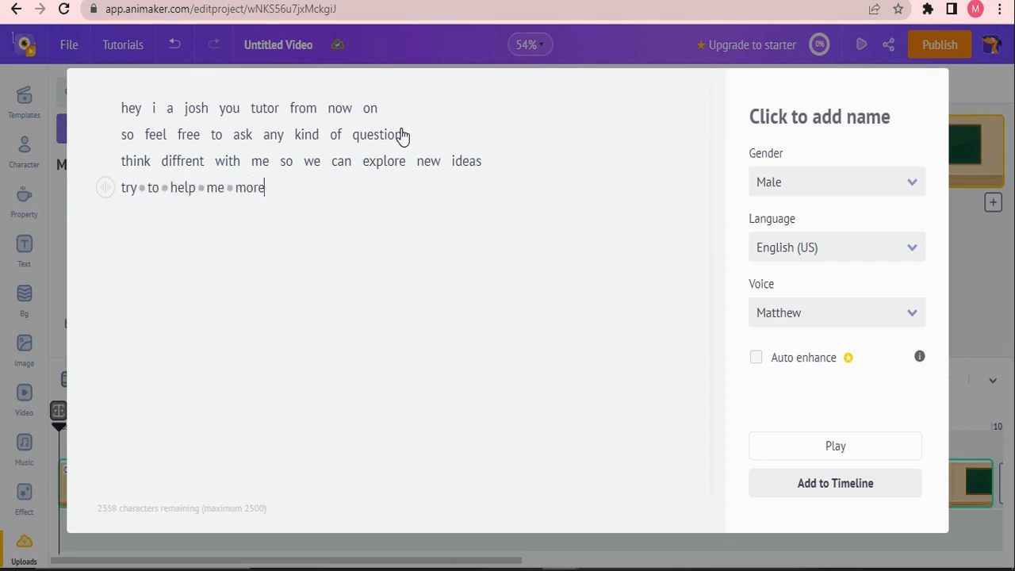
pyautogui.press('BackSpace')
pyautogui.write('bring you more interesting v')
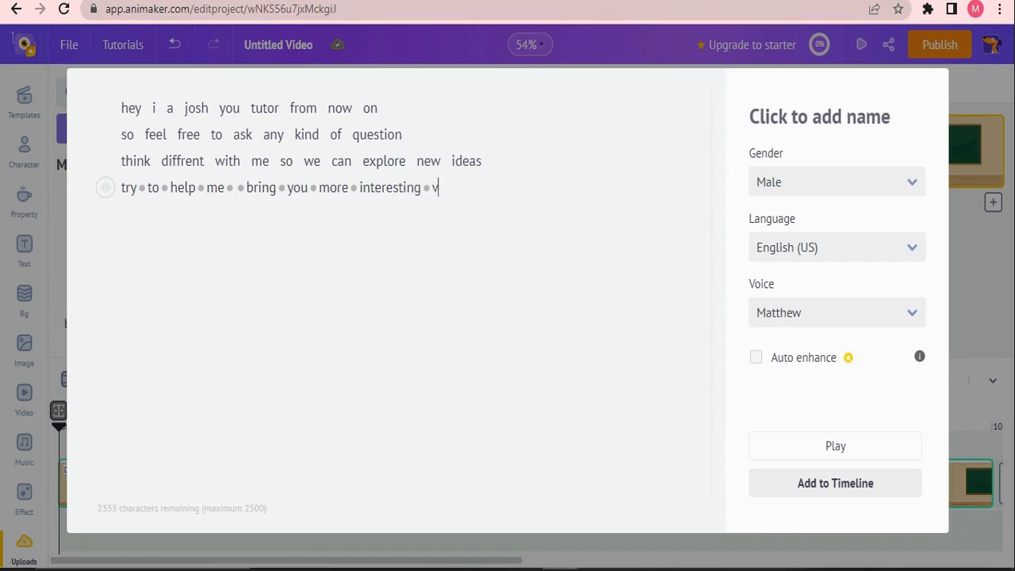
pyautogui.write('ideos by simpl')
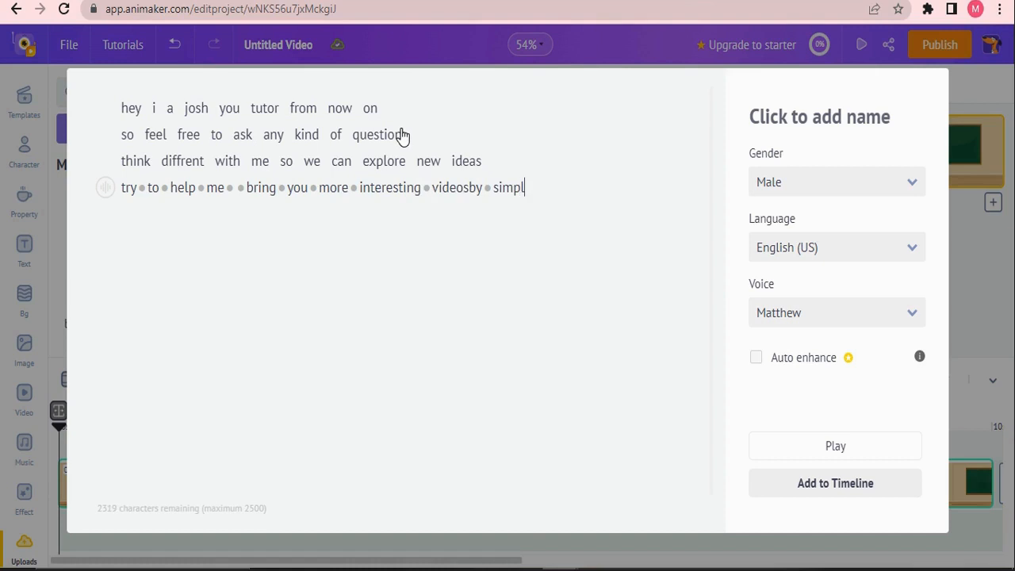
pyautogui.write('y subcrib')
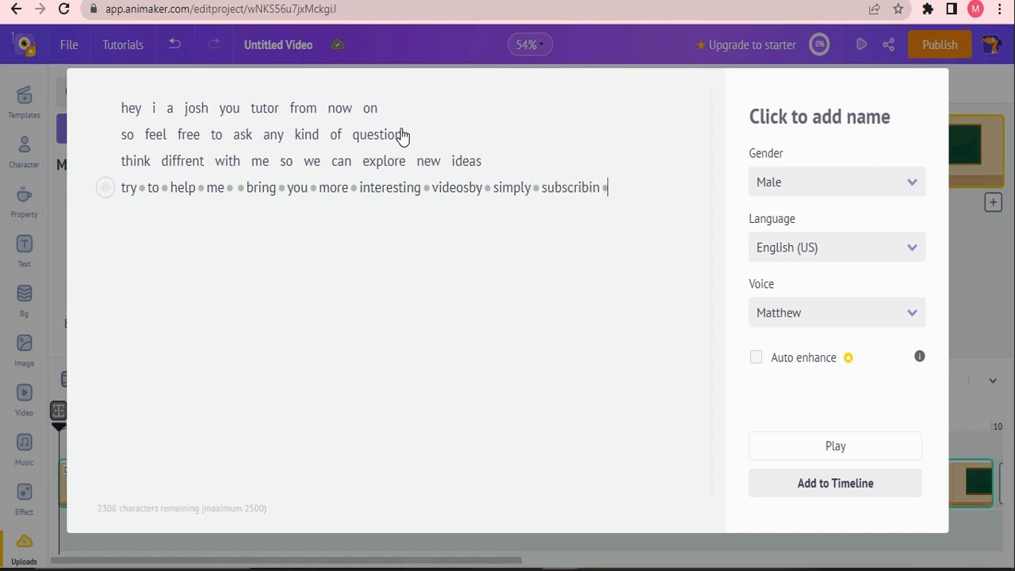
pyautogui.write('ing my ')
pyautogui.write('cha')
pyautogui.write('ann')
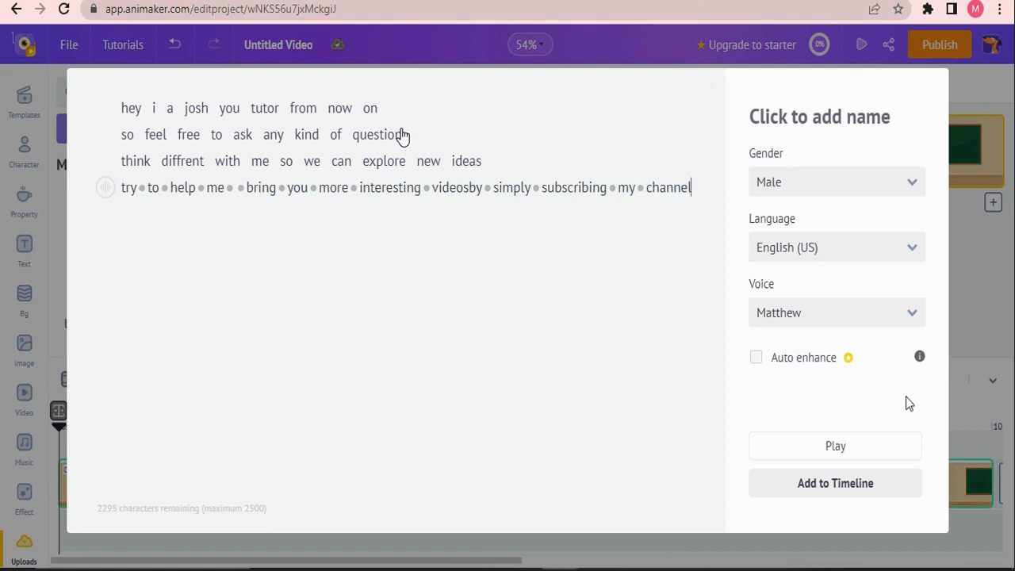
pyautogui.click(836, 485)
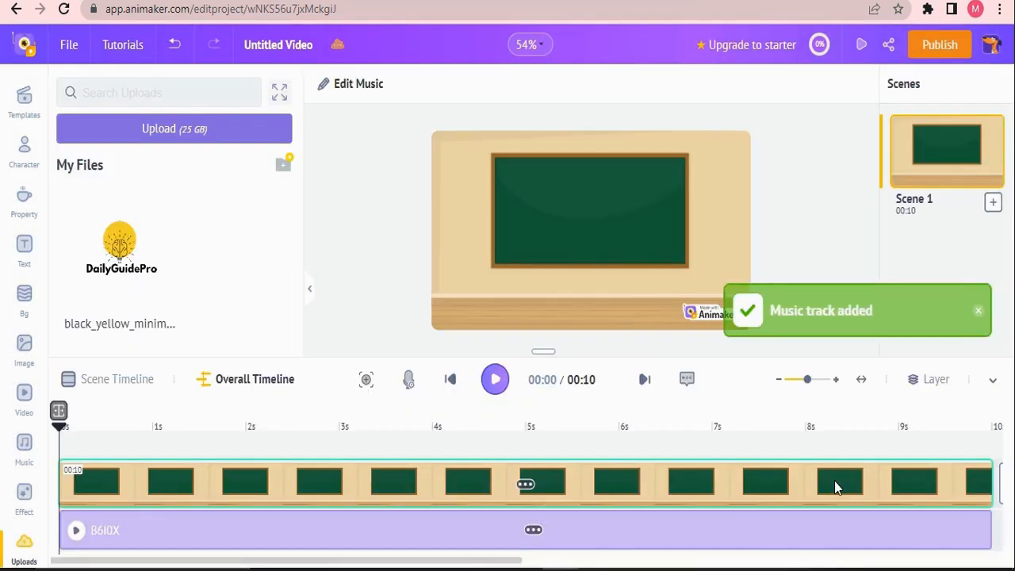
# Step: Play the scene to check the voiceover against the animations, and look over the layer list and the voiceover clip's options
pyautogui.click(494, 379)
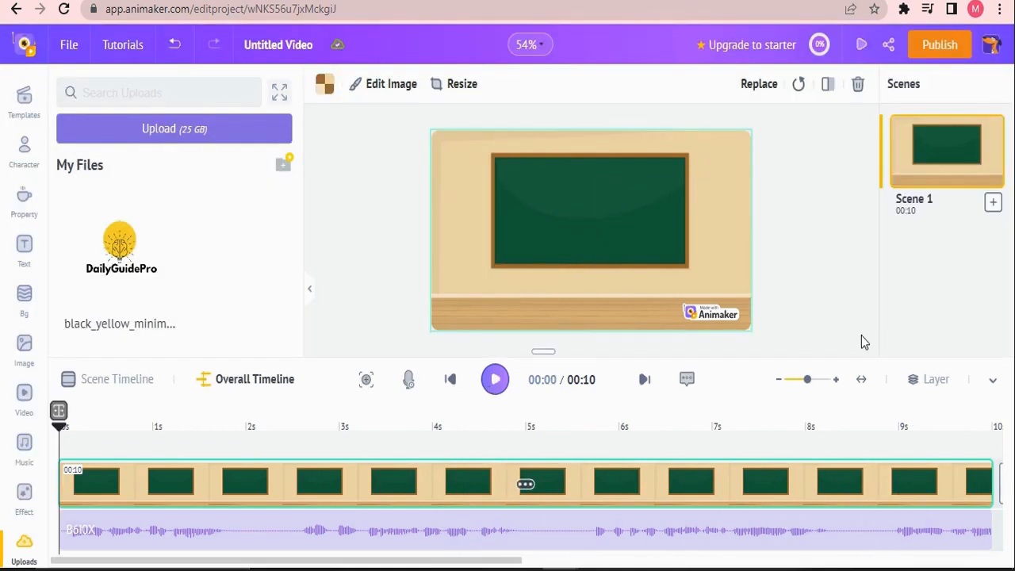
pyautogui.click(943, 386)
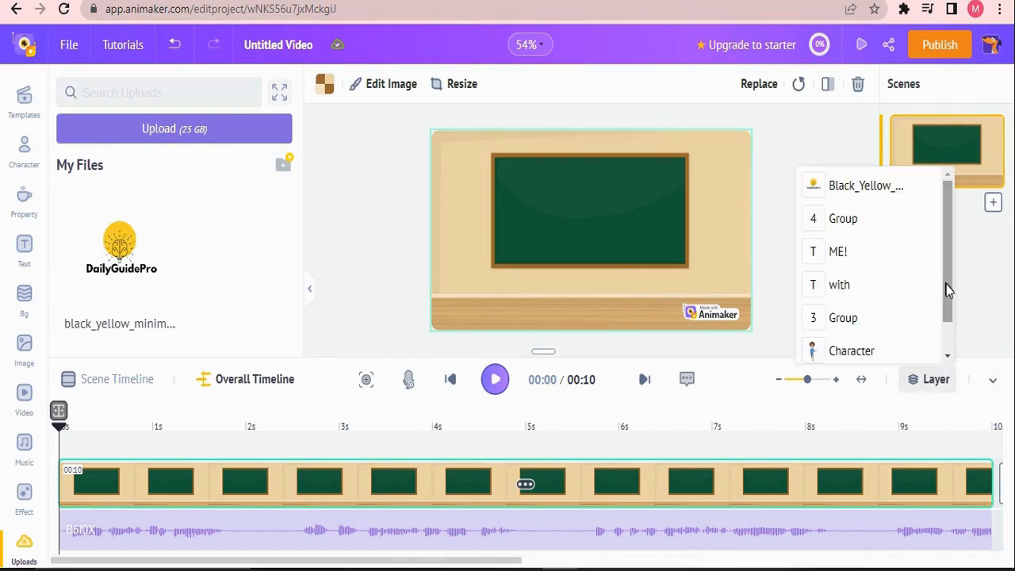
pyautogui.moveTo(947, 290); pyautogui.dragTo(949, 312)
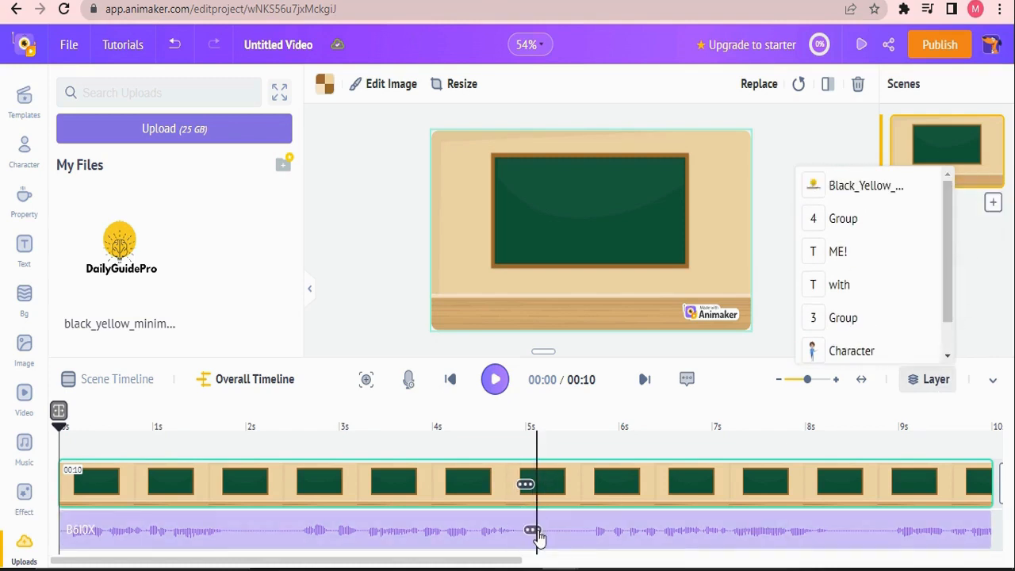
pyautogui.click(533, 530)
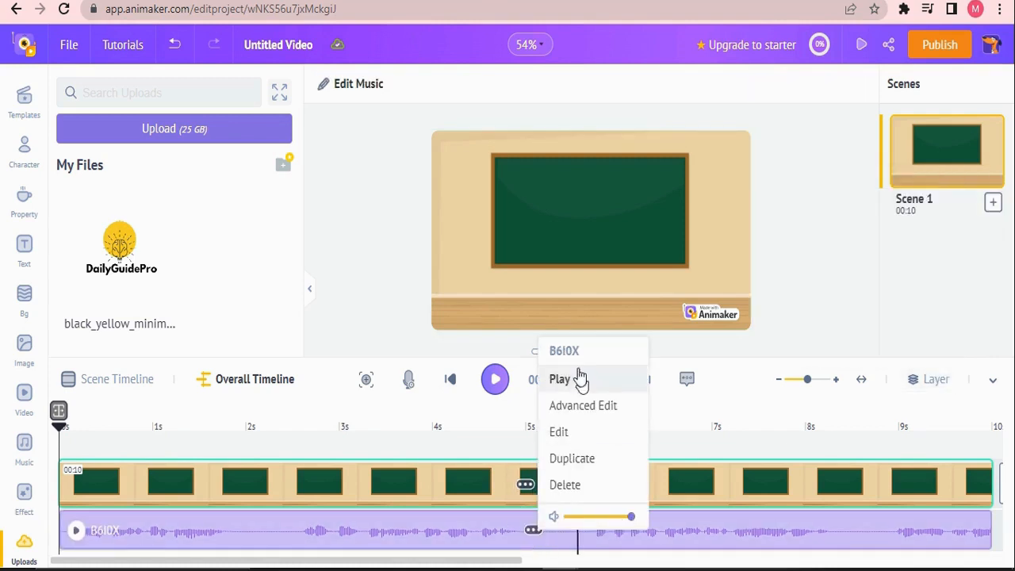
pyautogui.click(561, 432)
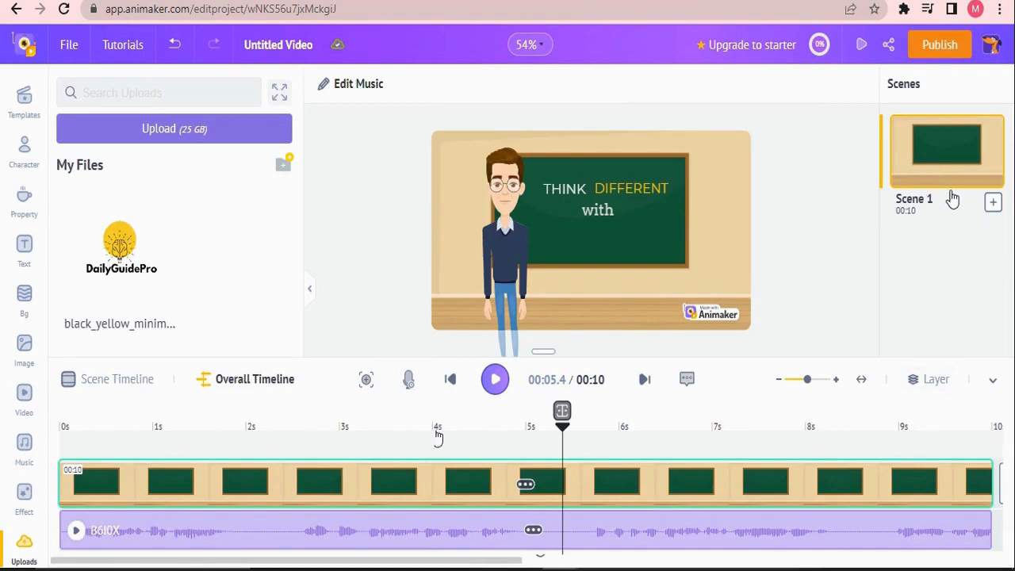
# Step: Add a second scene and give it the green science laboratory background from the Education category
pyautogui.click(991, 202)
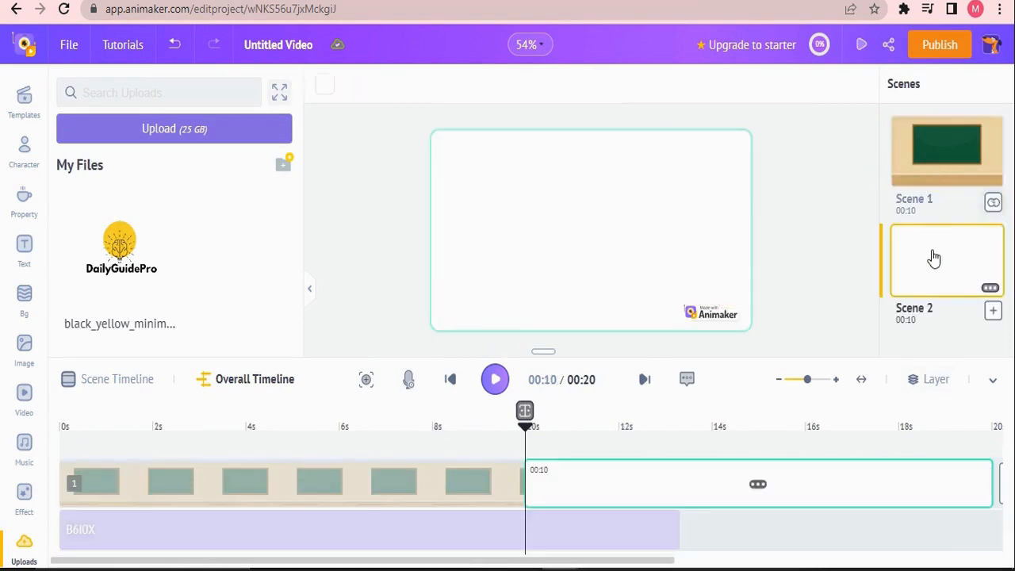
pyautogui.click(23, 298)
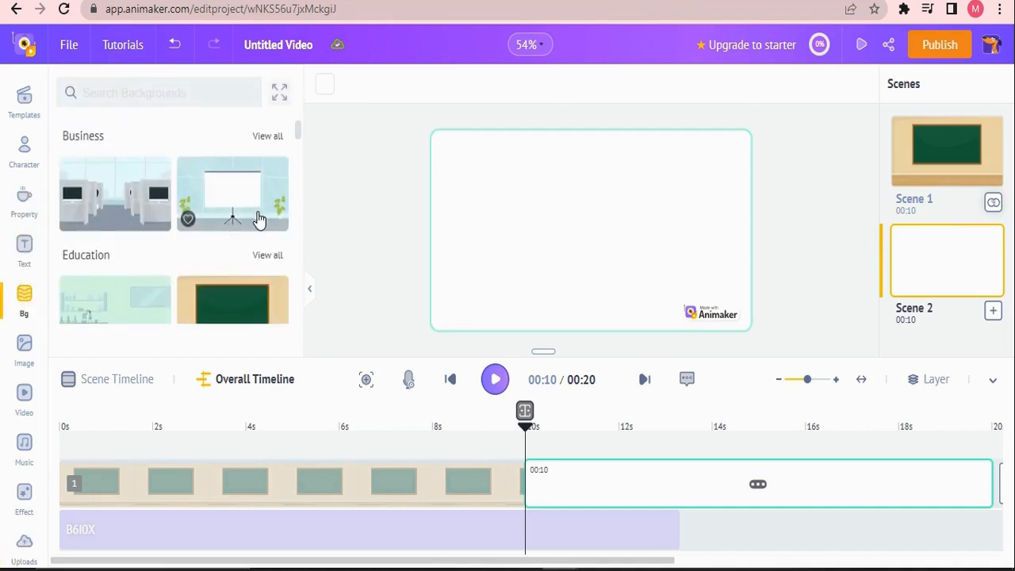
pyautogui.click(133, 300)
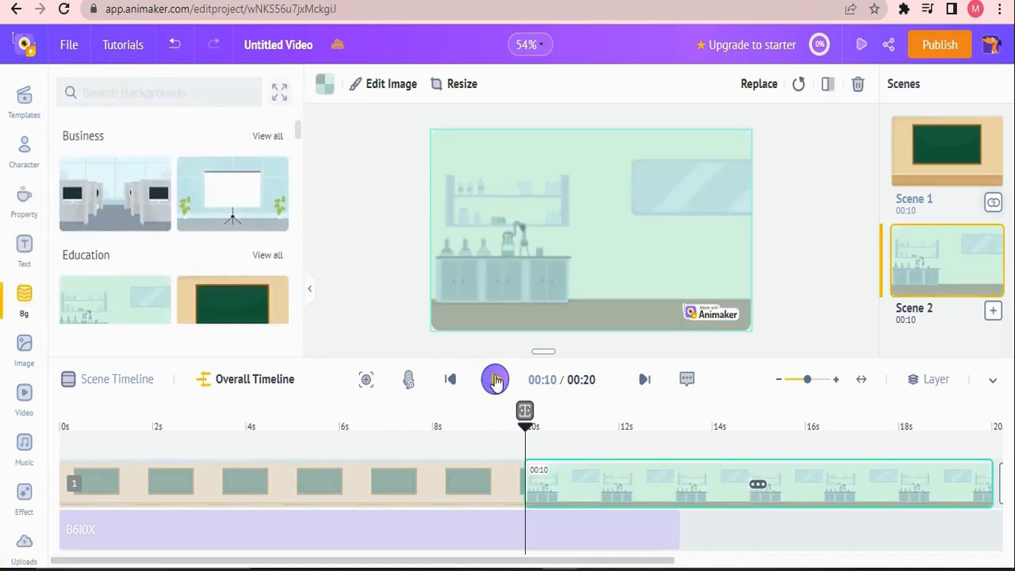
# Step: Add the custom character in glasses and navy sweater to Scene 2 and place him in front of the wall window
pyautogui.click(25, 154)
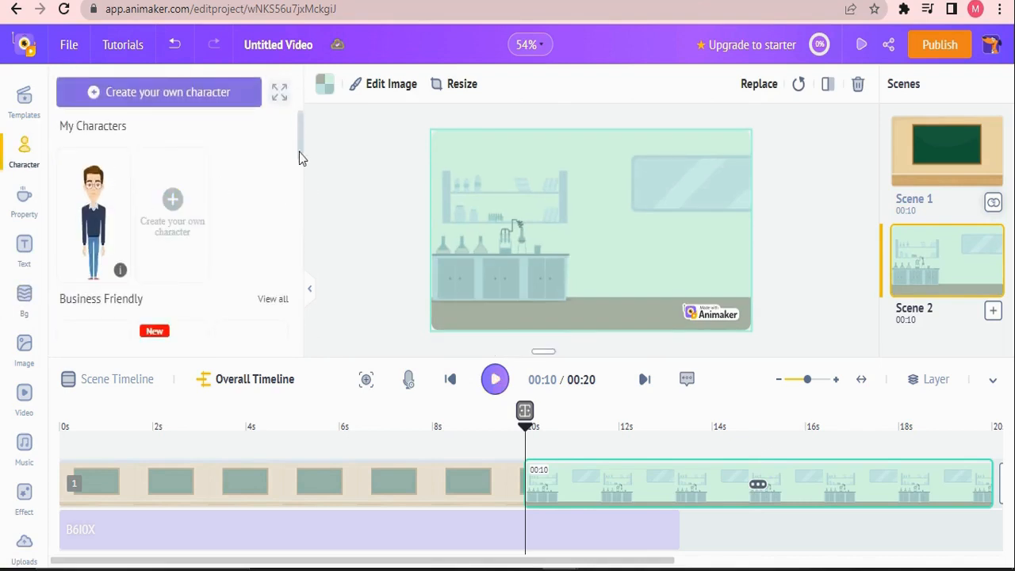
pyautogui.click(91, 214)
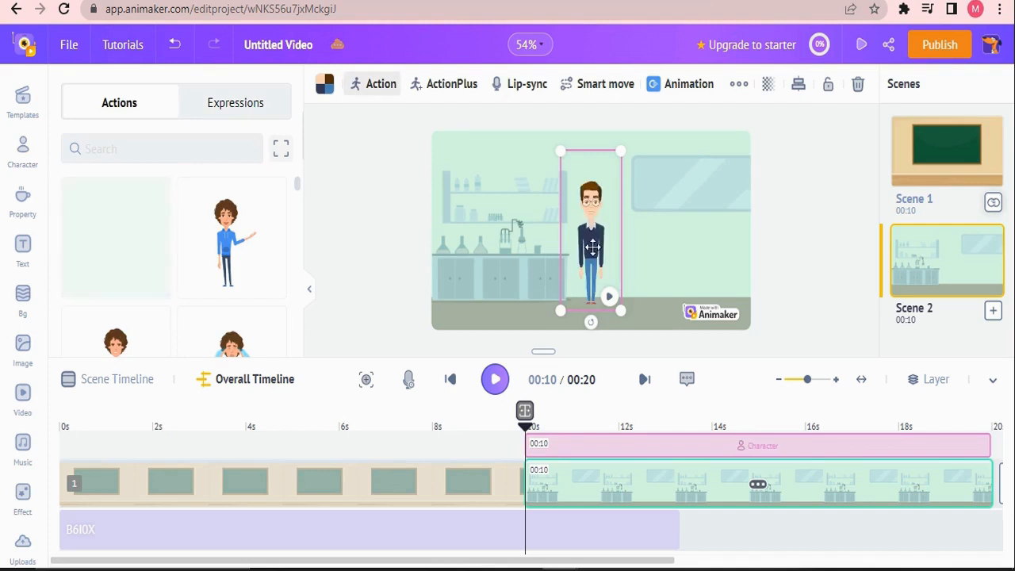
pyautogui.moveTo(605, 238); pyautogui.dragTo(676, 232)
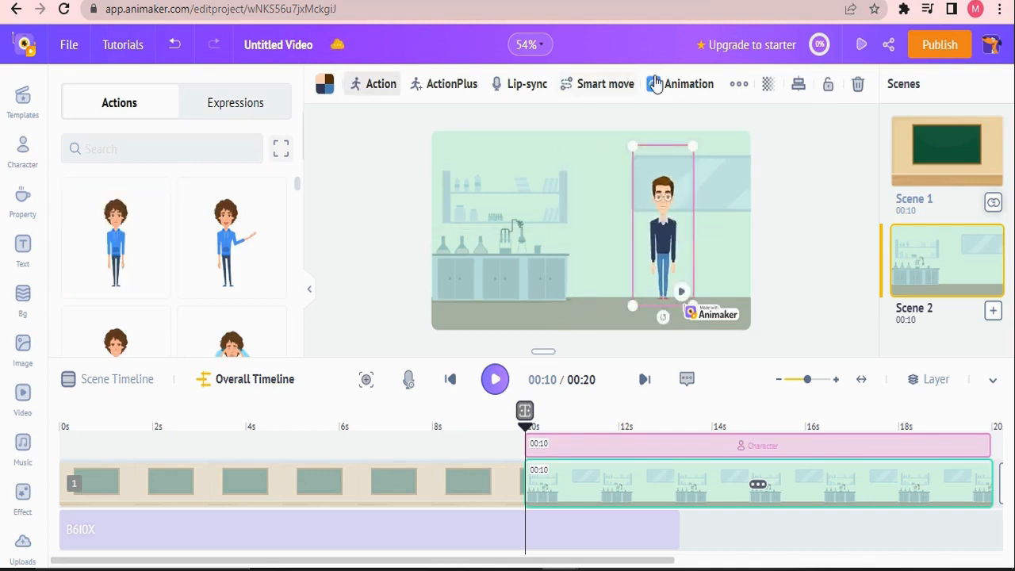
# Step: Apply a left-to-right Smart move to the Scene 2 character, moving its start point in front of the lab cabinets
pyautogui.click(687, 83)
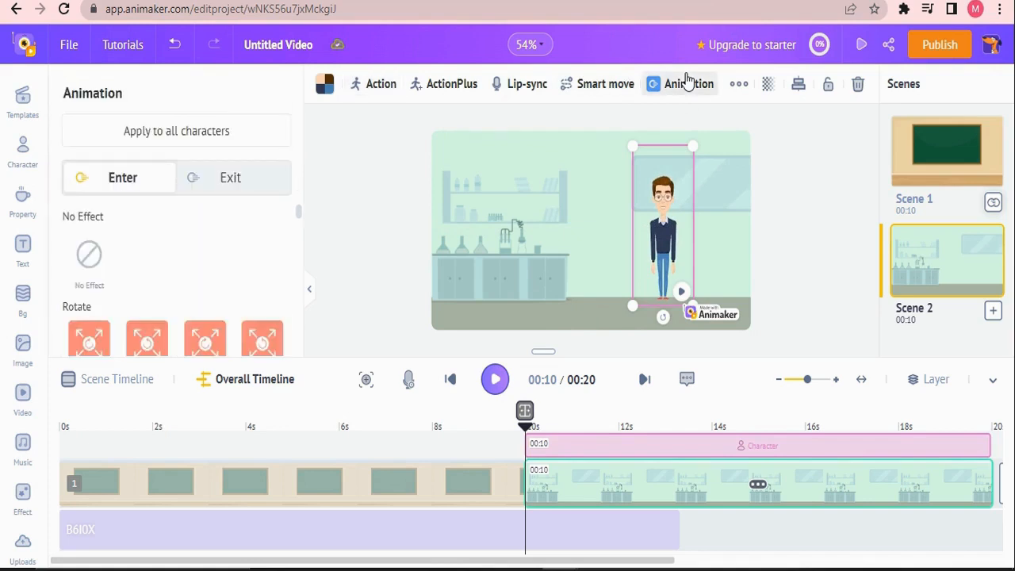
pyautogui.click(596, 92)
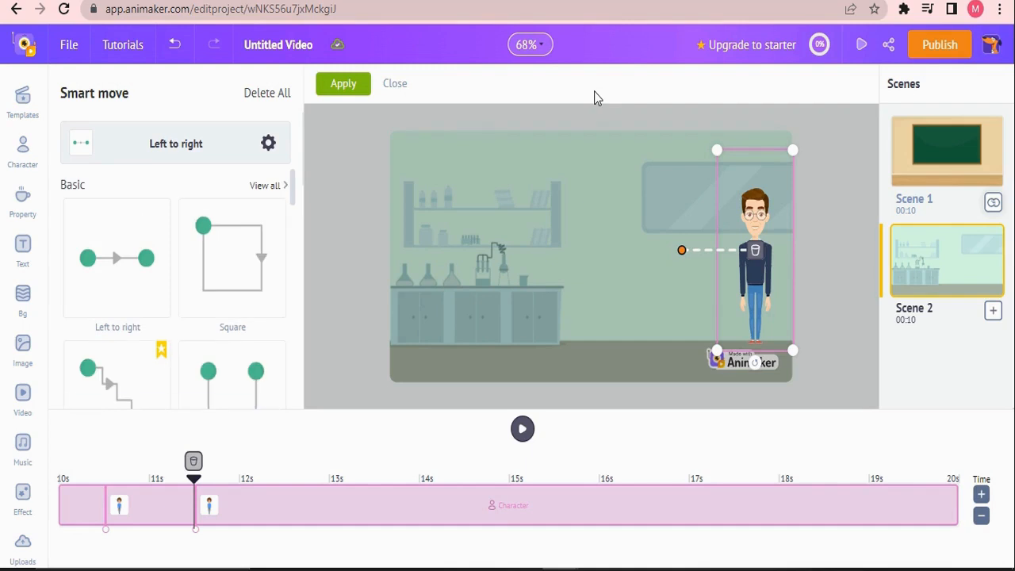
pyautogui.click(680, 254)
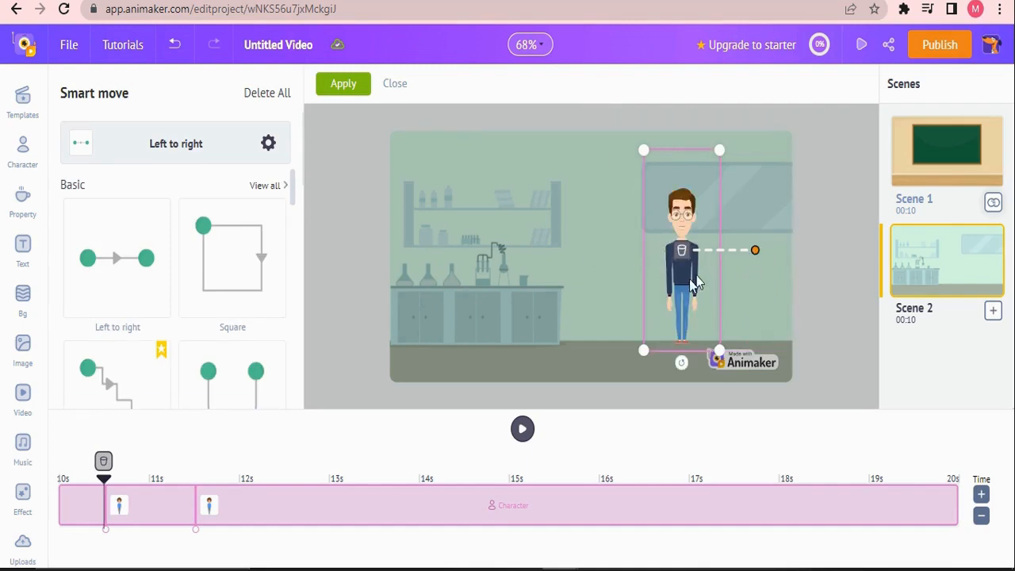
pyautogui.moveTo(682, 283)
pyautogui.mouseDown()
pyautogui.moveTo(508, 275)
pyautogui.moveTo(506, 289)
pyautogui.mouseUp()
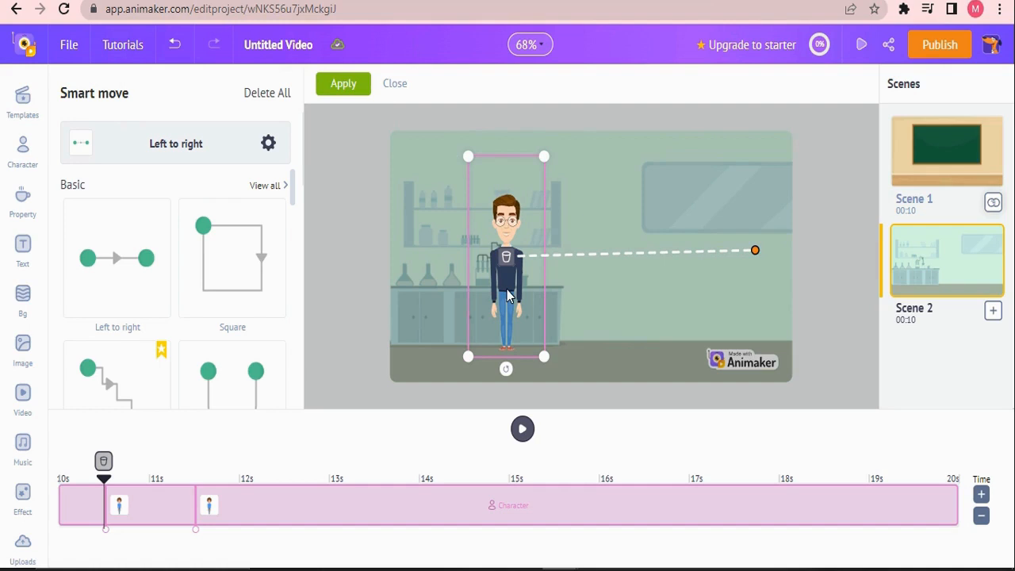
pyautogui.click(340, 83)
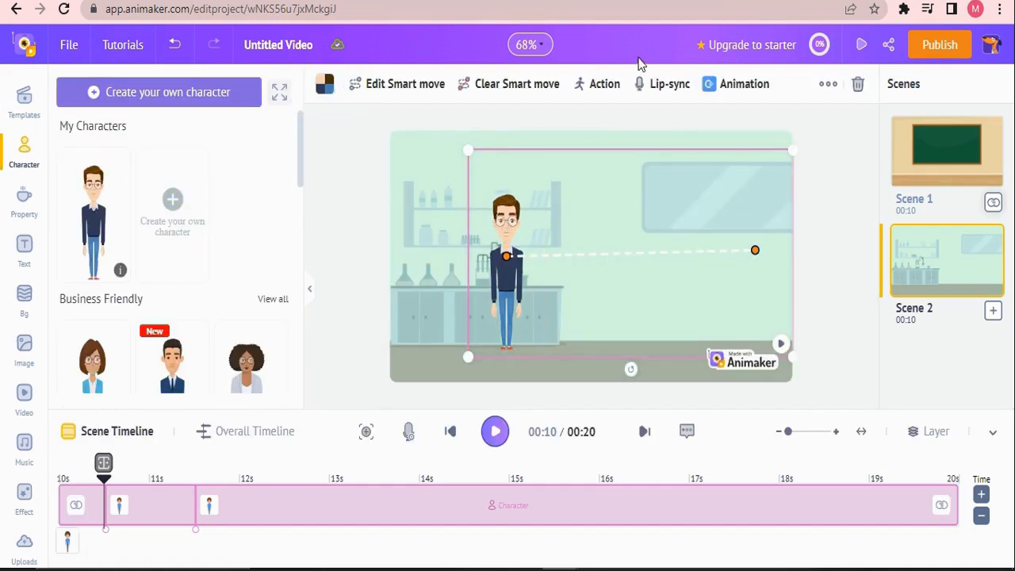
# Step: Preview the character's movement in Scene 2 and the whole video from the beginning
pyautogui.click(496, 431)
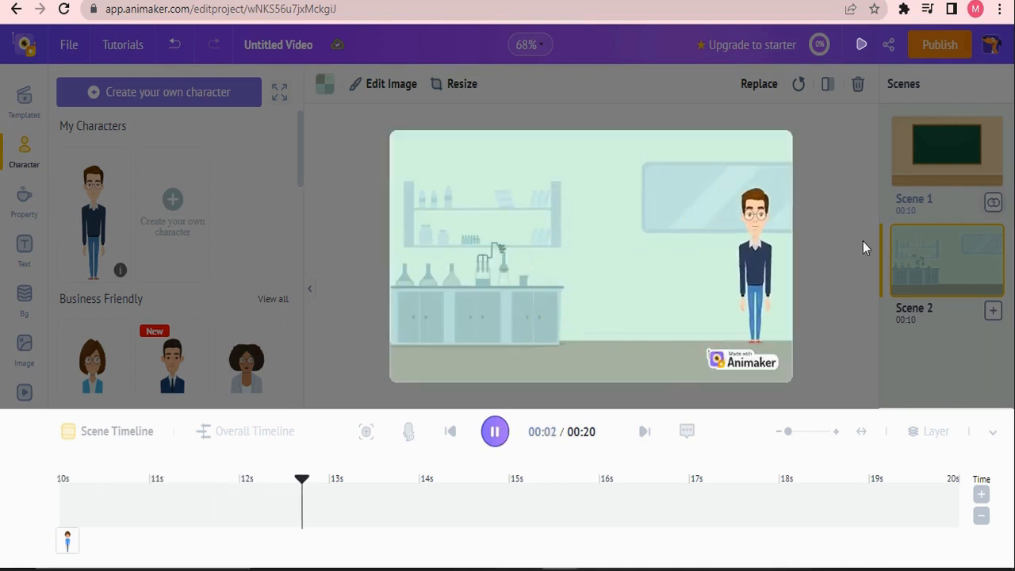
pyautogui.click(499, 434)
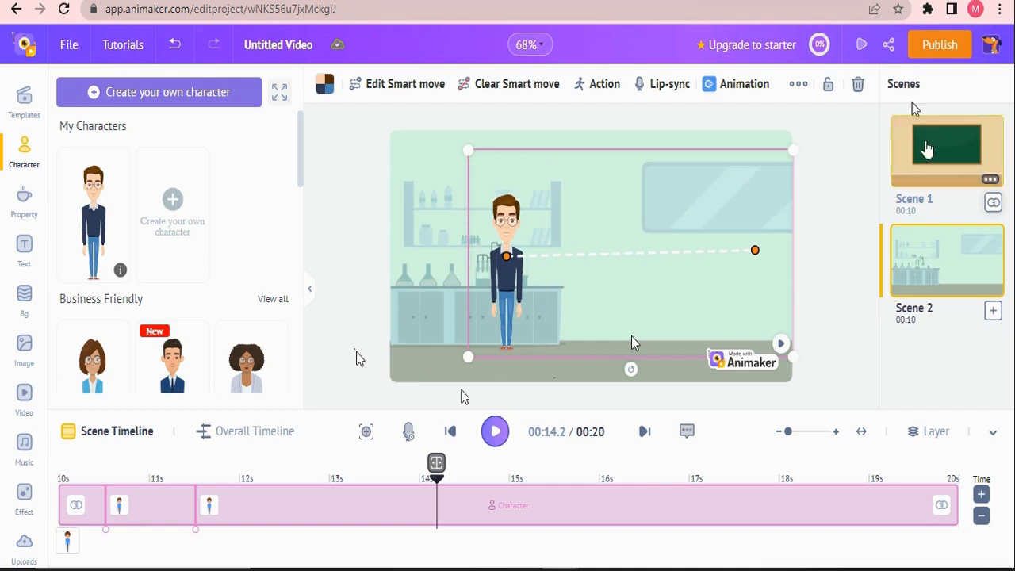
pyautogui.click(864, 46)
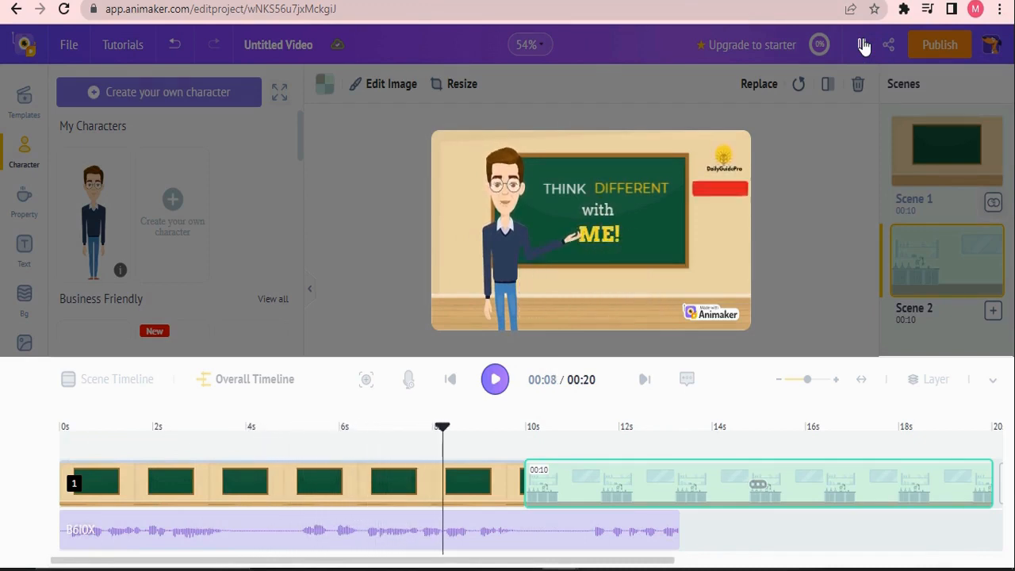
pyautogui.click(496, 382)
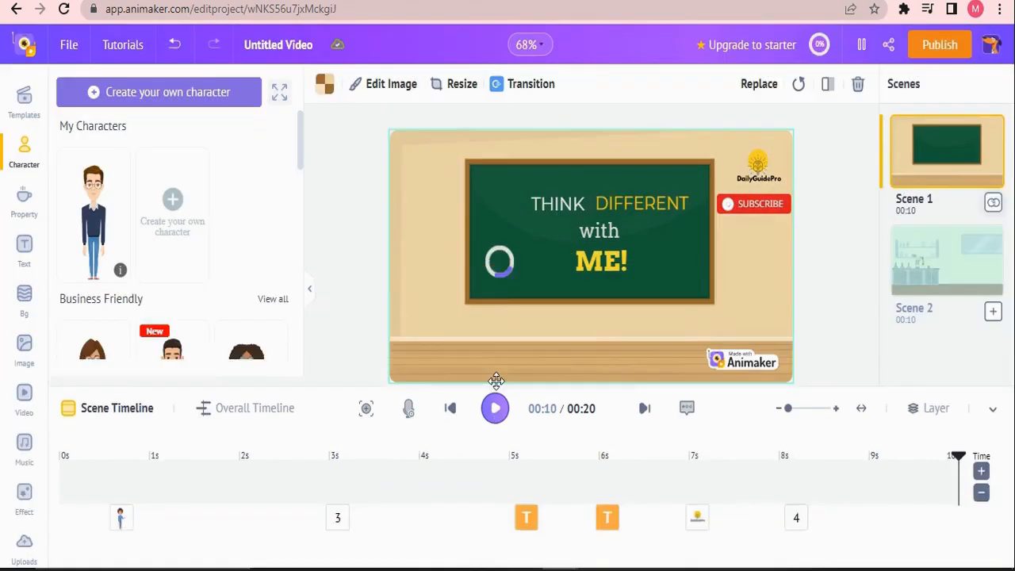
# Step: Apply the Square Top transition between Scene 1 and Scene 2 and preview the full video with it
pyautogui.click(993, 204)
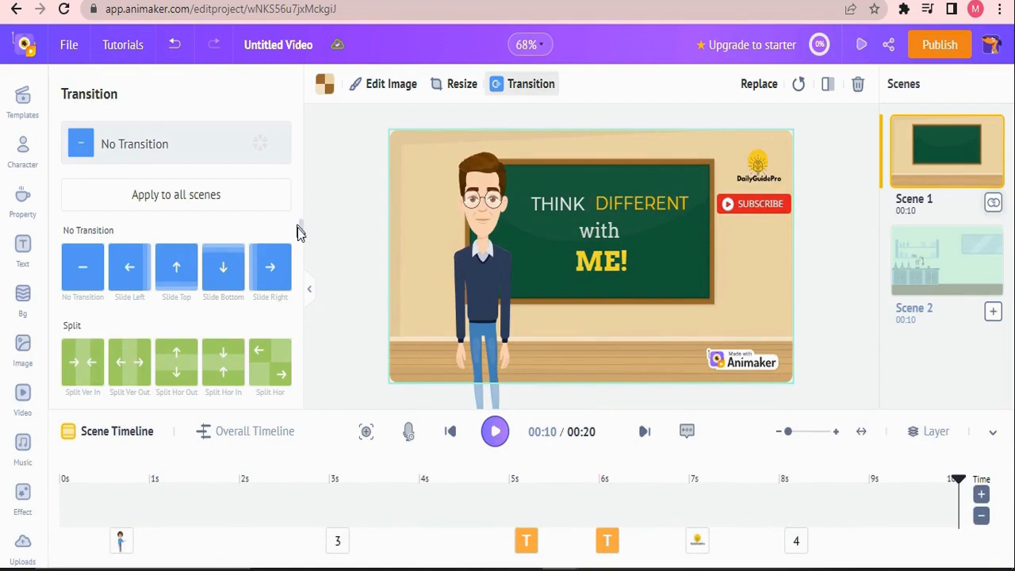
pyautogui.moveTo(302, 232); pyautogui.dragTo(301, 266)
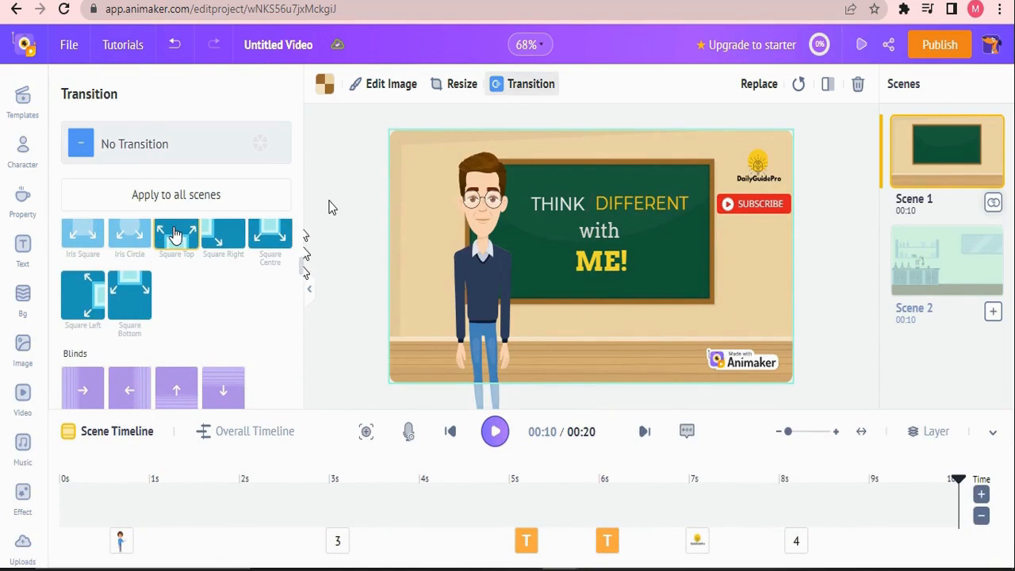
pyautogui.click(176, 235)
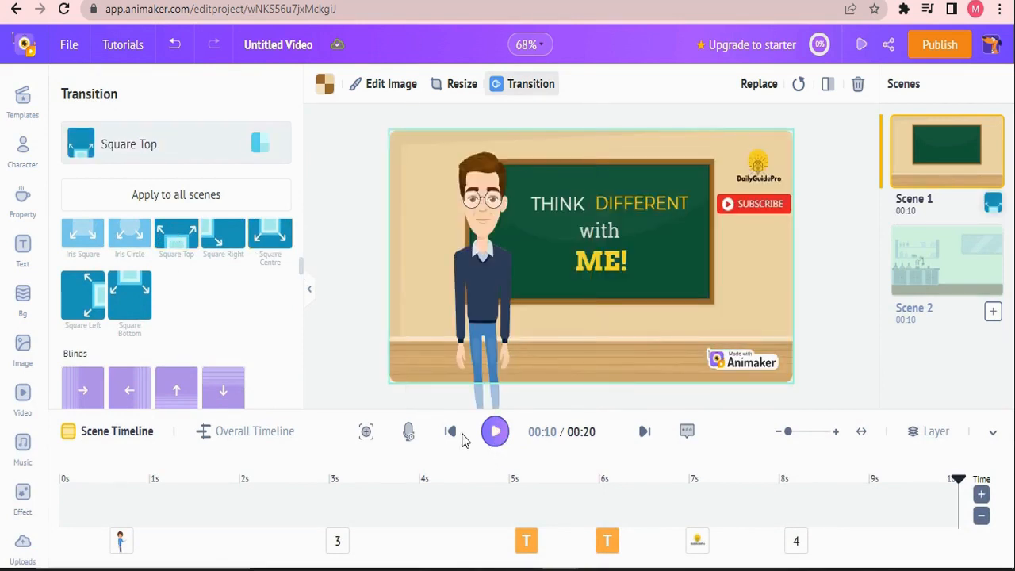
pyautogui.click(860, 46)
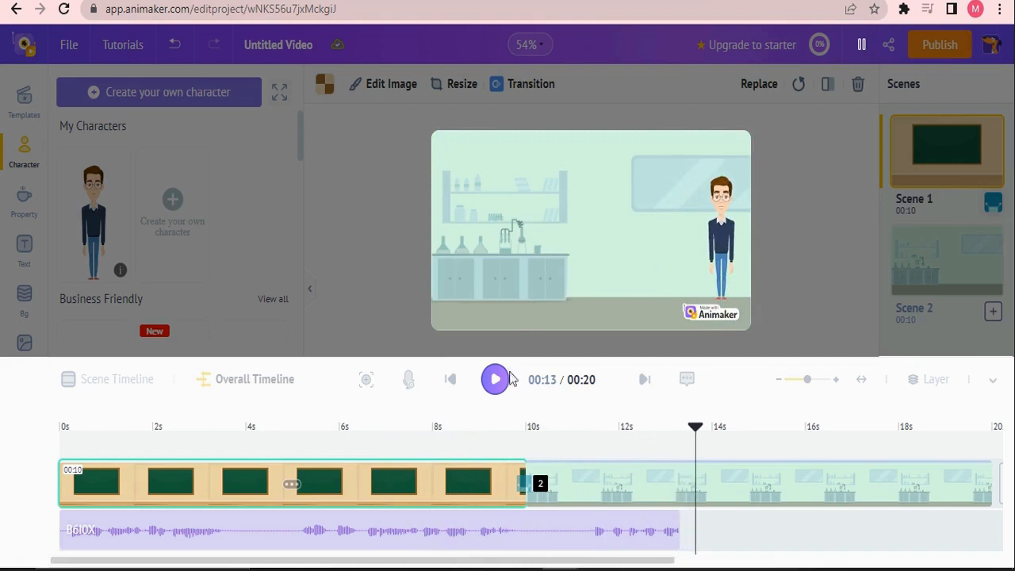
pyautogui.click(499, 380)
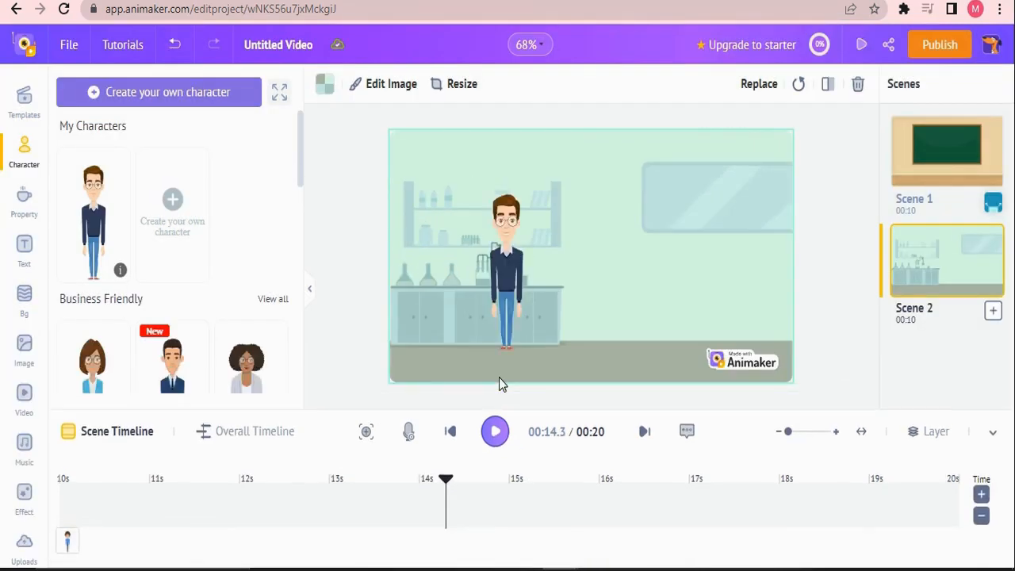